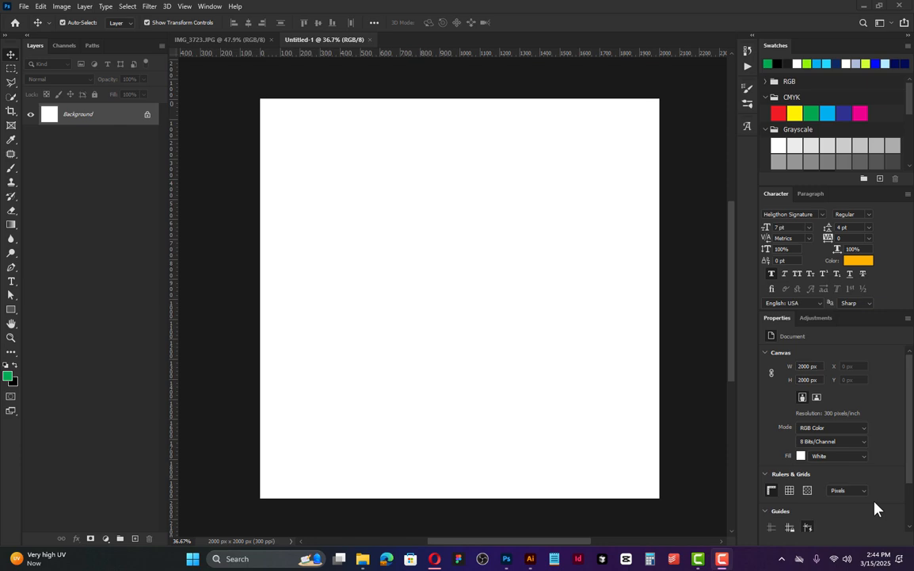
# Add a Solid Color fill layer in dark blue, hex 002c43, above the Background layer.
pyautogui.click(859, 507)
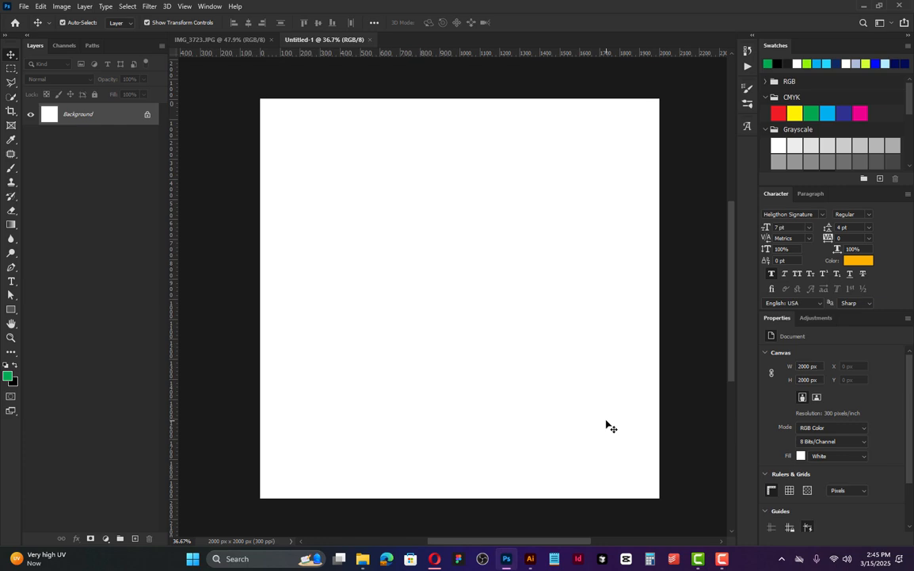
pyautogui.click(105, 538)
pyautogui.click(115, 314)
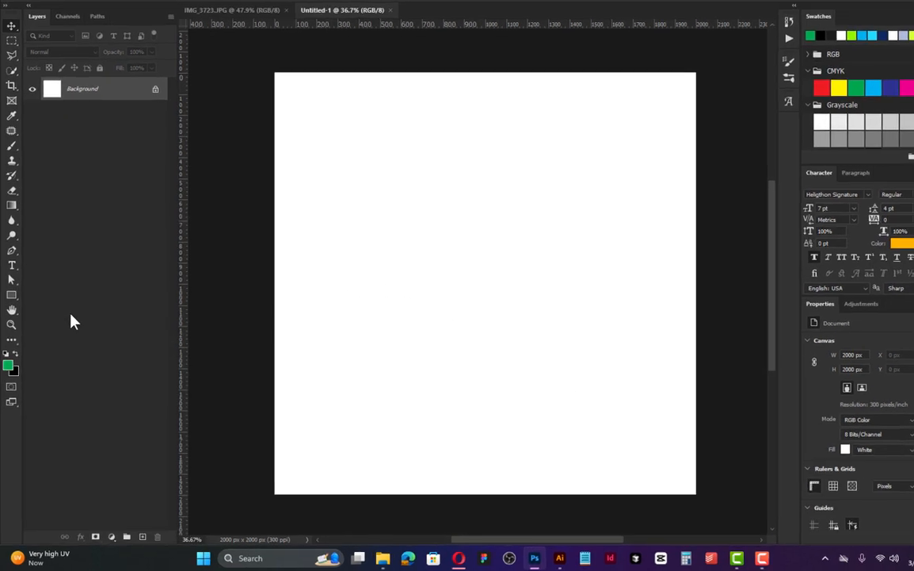
pyautogui.click(107, 538)
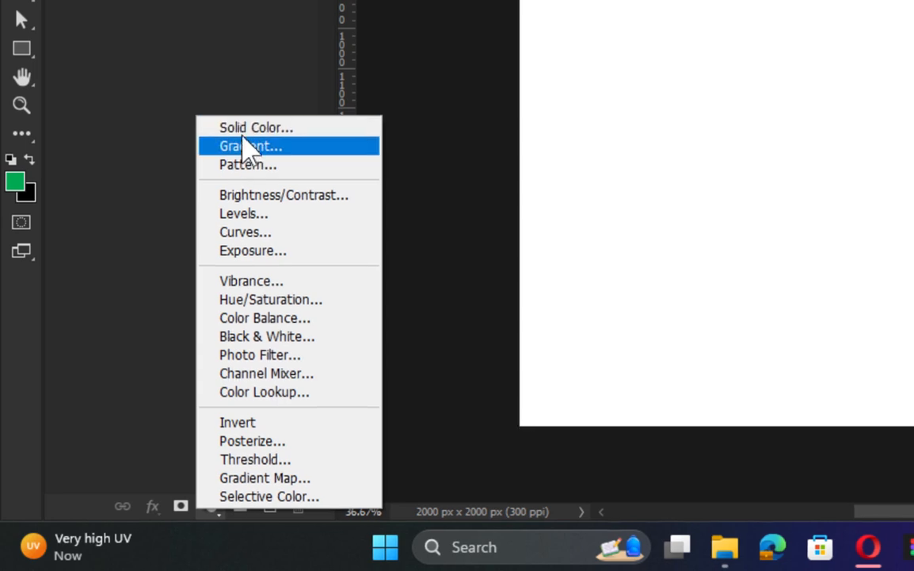
pyautogui.click(247, 127)
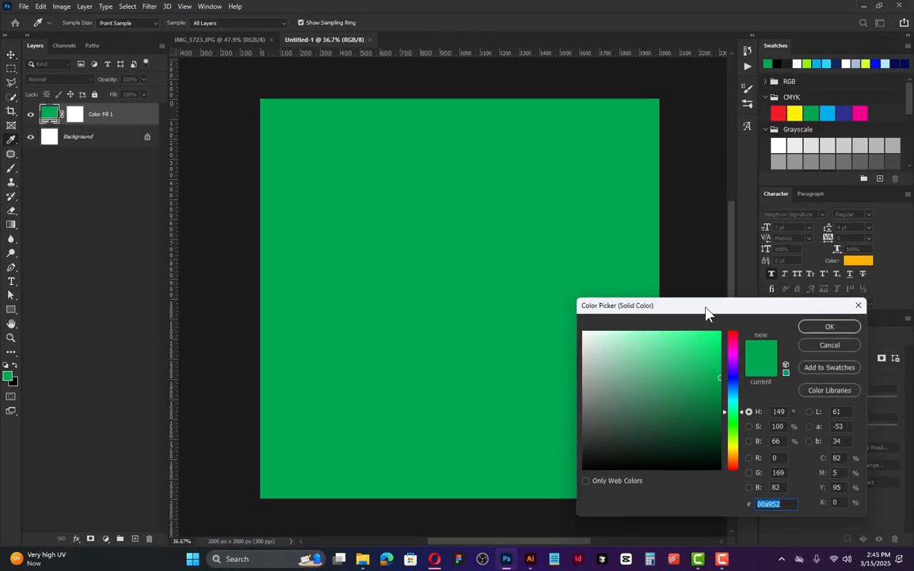
pyautogui.moveTo(707, 313); pyautogui.dragTo(634, 262)
pyautogui.click(659, 309)
pyautogui.moveTo(645, 350); pyautogui.dragTo(647, 381)
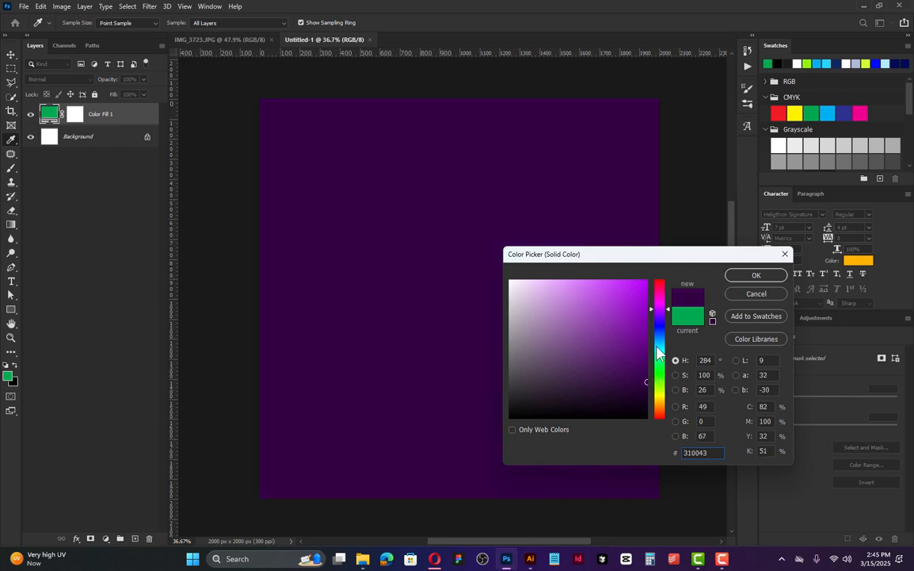
pyautogui.moveTo(660, 310); pyautogui.dragTo(660, 343)
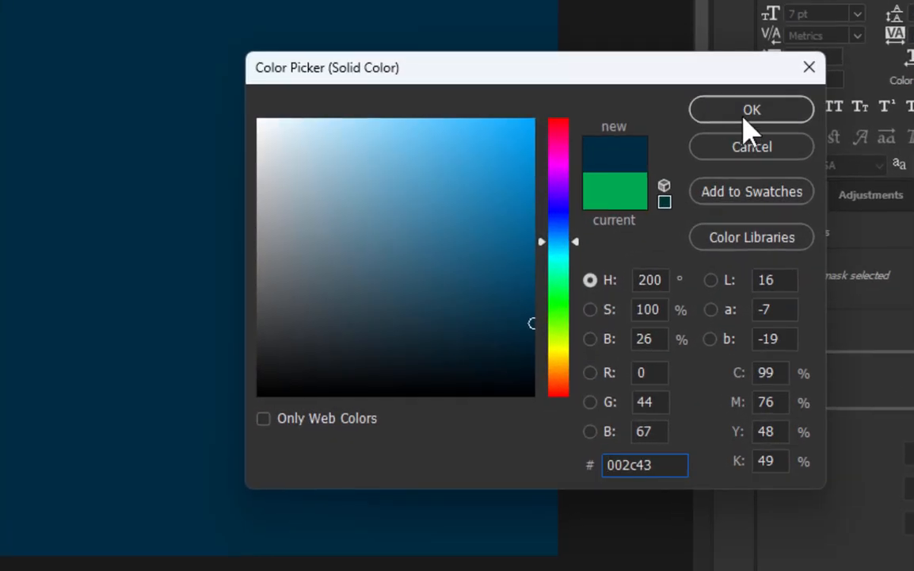
pyautogui.moveTo(657, 467); pyautogui.dragTo(568, 472)
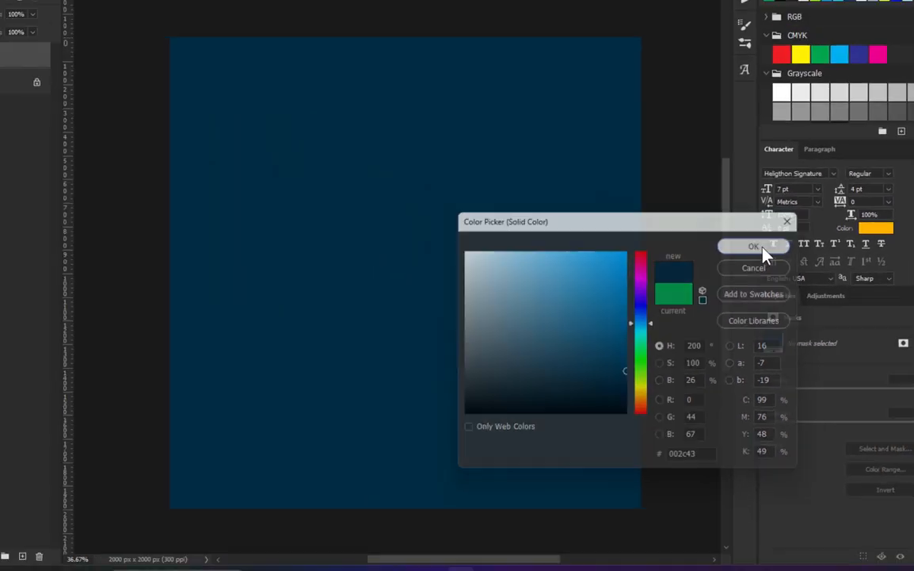
pyautogui.click(761, 114)
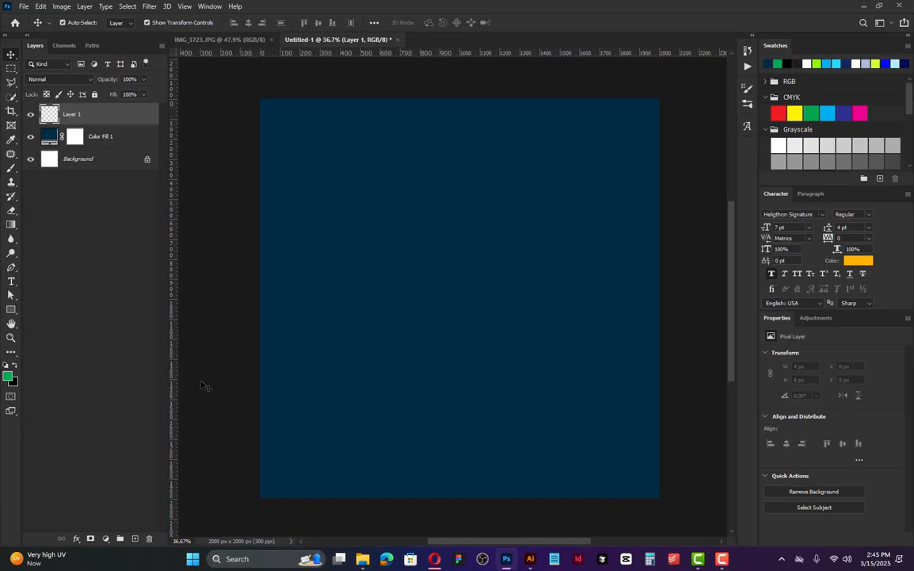
# Paint one soft light-blue dab with the 1666 px brush near the canvas centre on Layer 1 and set the layer's blend mode to Overlay.
pyautogui.click(10, 169)
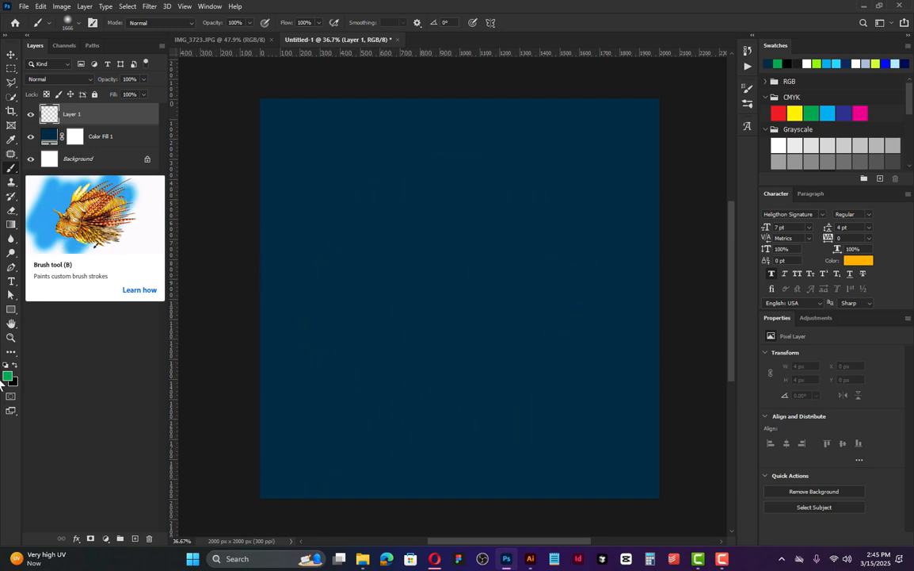
pyautogui.click(766, 66)
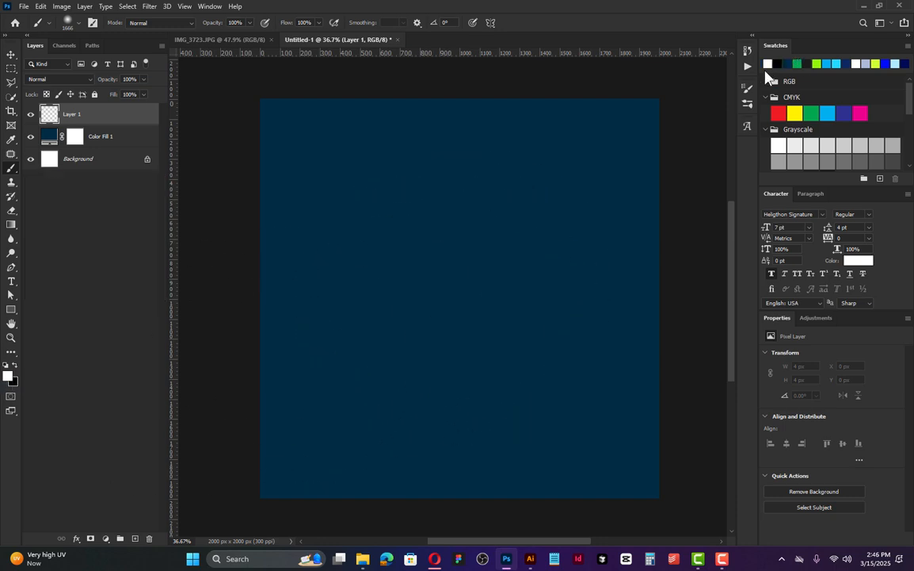
pyautogui.click(895, 63)
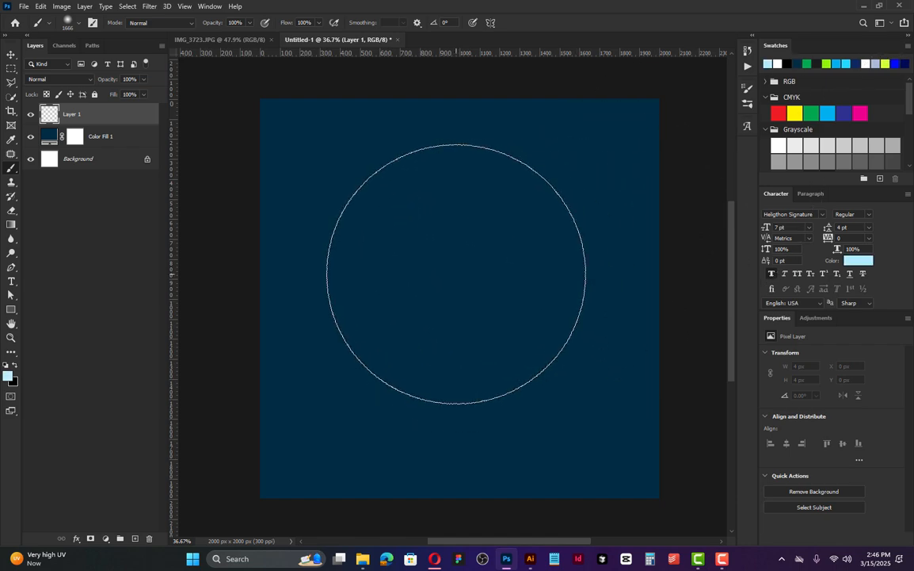
pyautogui.click(457, 287)
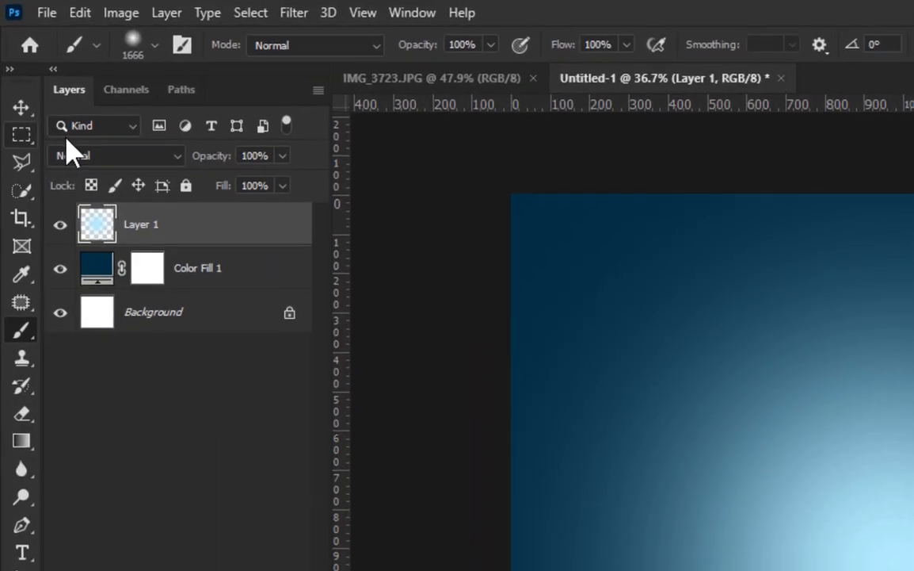
pyautogui.click(71, 157)
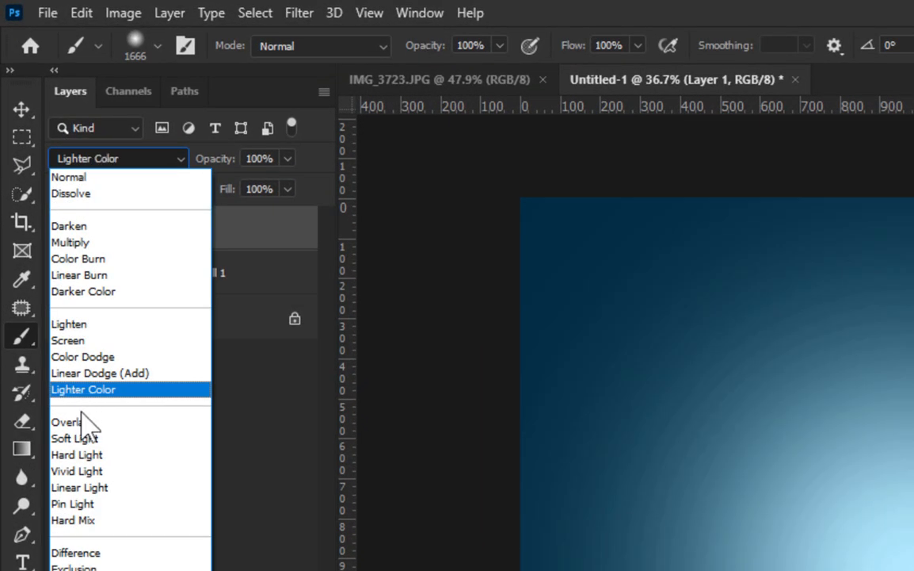
pyautogui.click(86, 428)
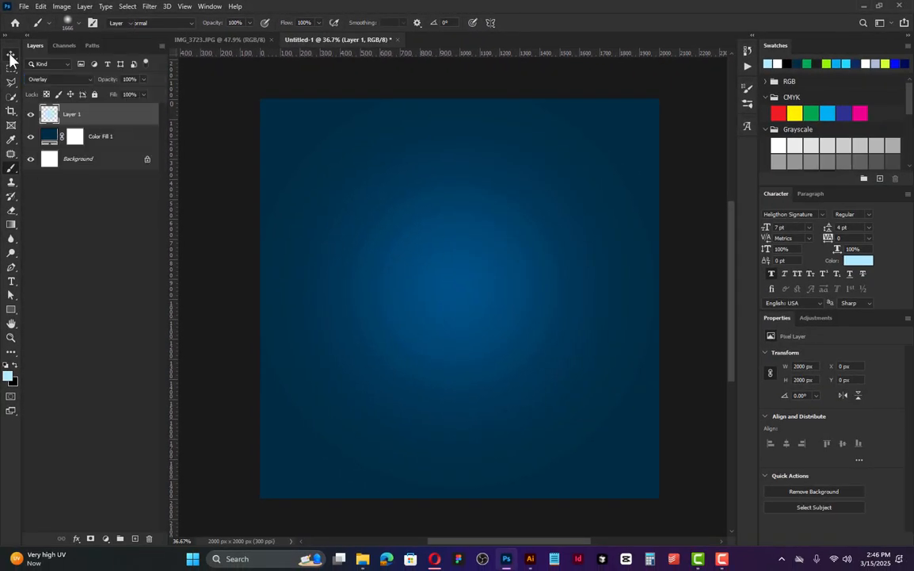
# Enlarge the glow on Layer 1 to about 127% around its centre, and compare the canvas with the layer hidden and shown.
pyautogui.click(11, 56)
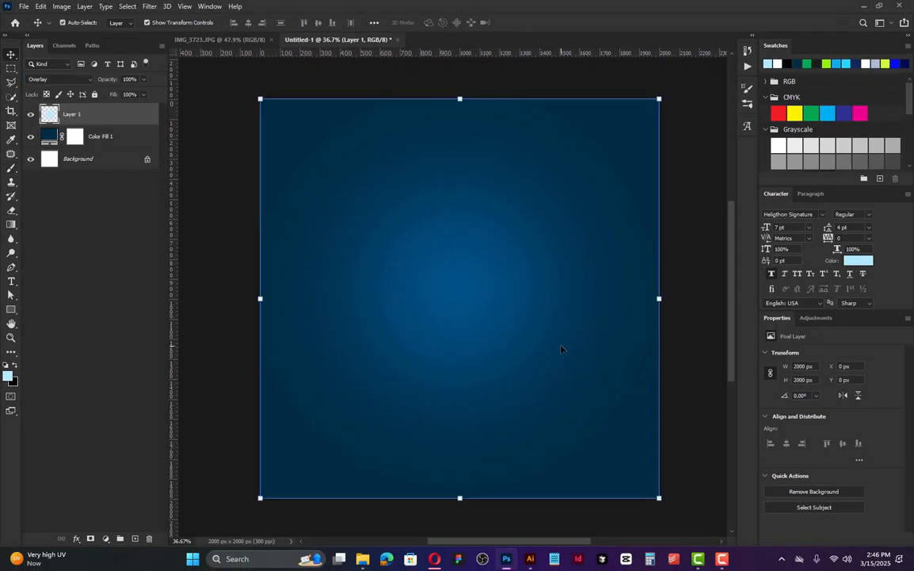
pyautogui.scroll(-3, 559, 348)
pyautogui.moveTo(622, 438); pyautogui.dragTo(673, 457)
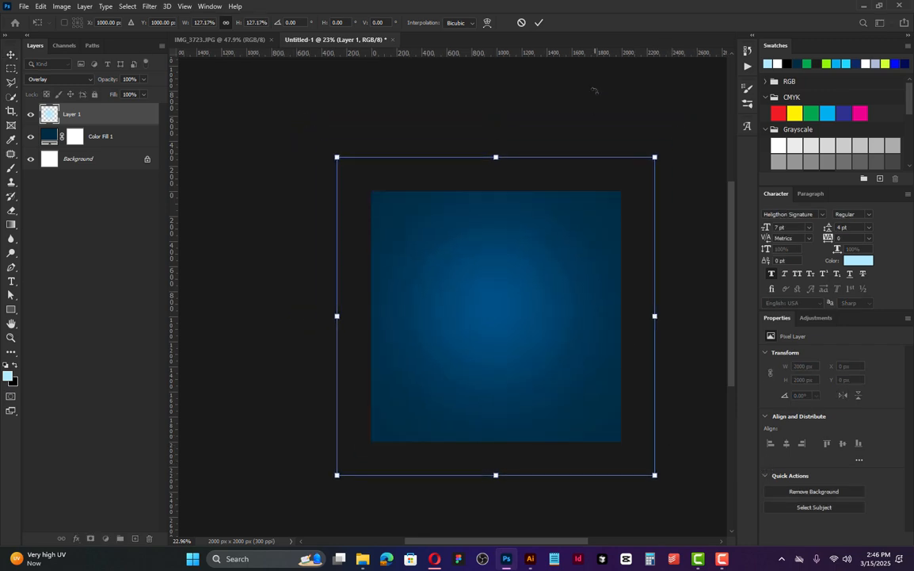
pyautogui.click(539, 23)
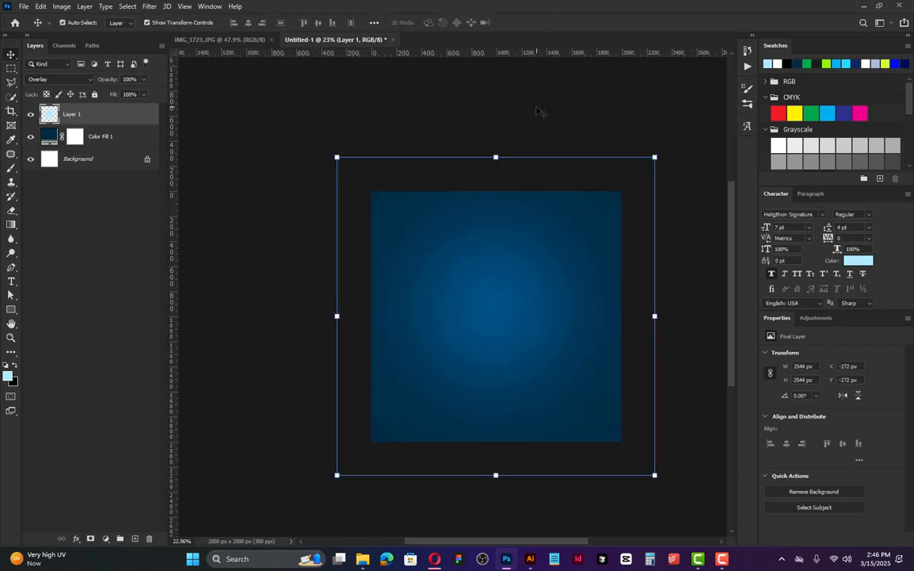
pyautogui.click(539, 111)
pyautogui.scroll(3, 541, 111)
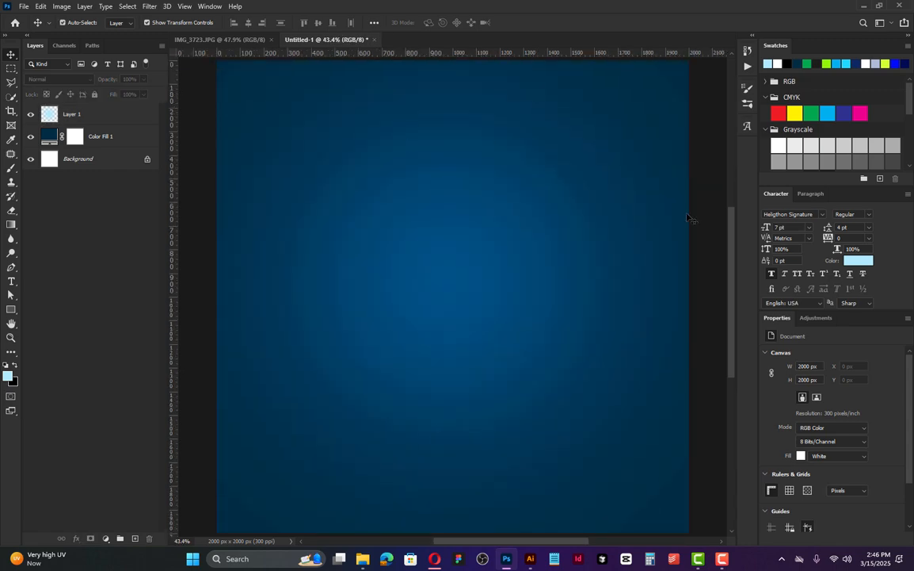
pyautogui.click(32, 115)
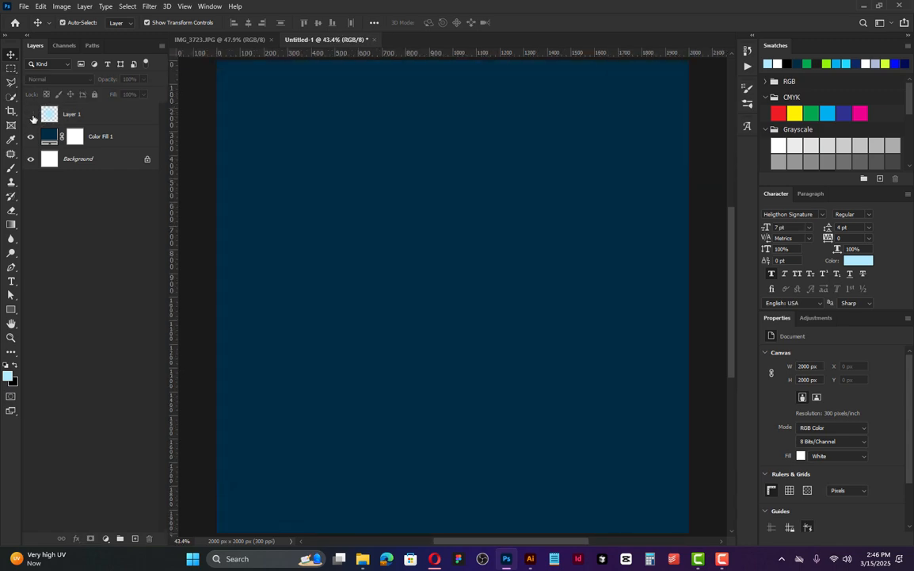
pyautogui.click(31, 116)
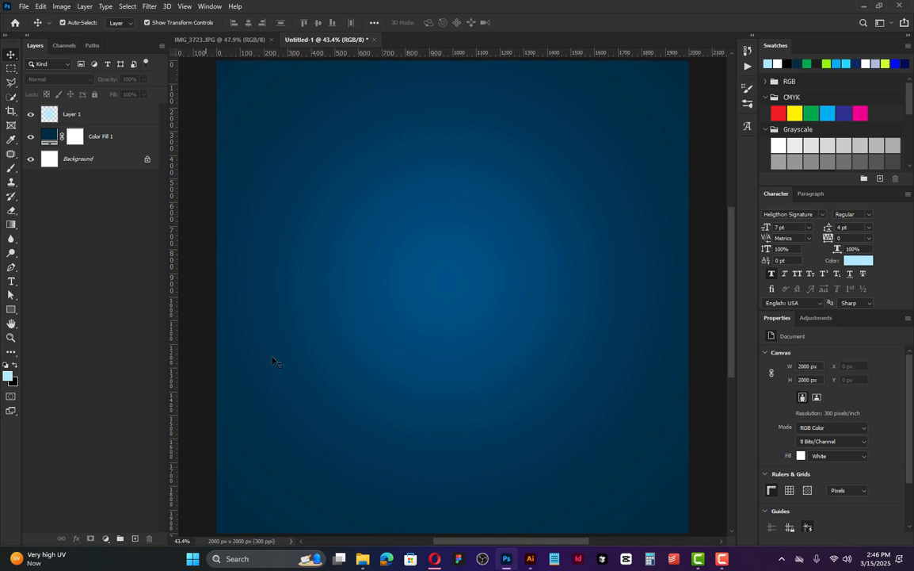
# Draw a light-blue square about 438 px wide in the upper left of the canvas and duplicate it twice to form a row of three.
pyautogui.rightClick(11, 310)
pyautogui.click(13, 310)
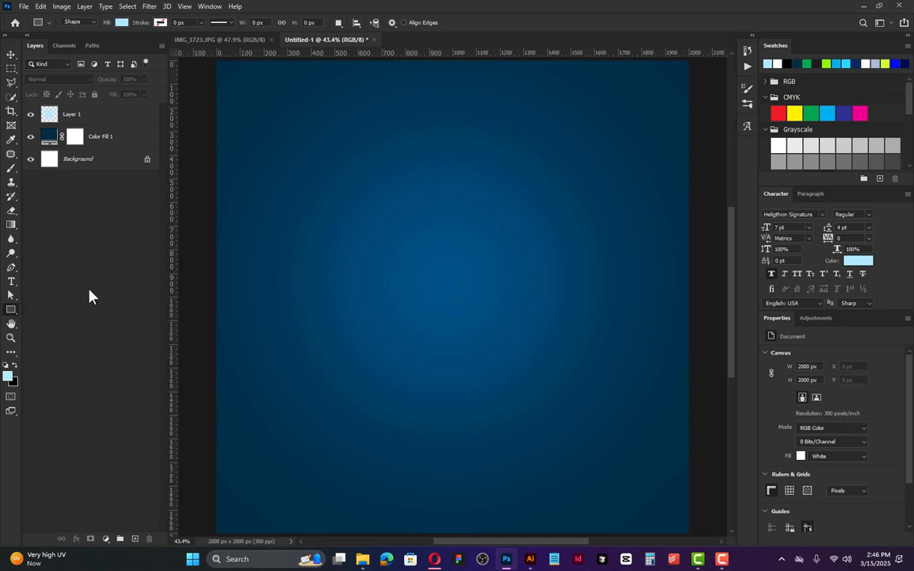
pyautogui.moveTo(273, 162); pyautogui.dragTo(377, 265)
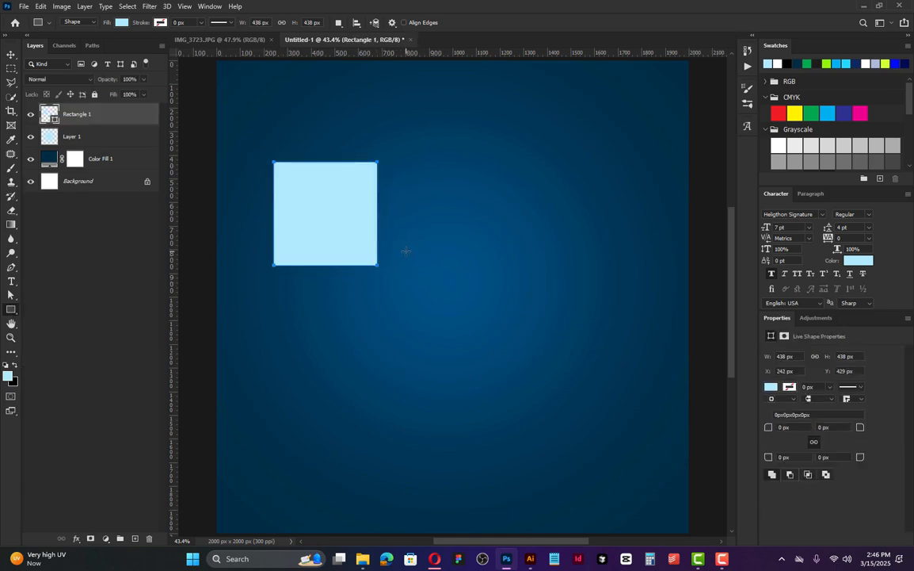
pyautogui.press('v')
pyautogui.moveTo(327, 228); pyautogui.dragTo(440, 230)
pyautogui.moveTo(444, 226); pyautogui.dragTo(537, 222)
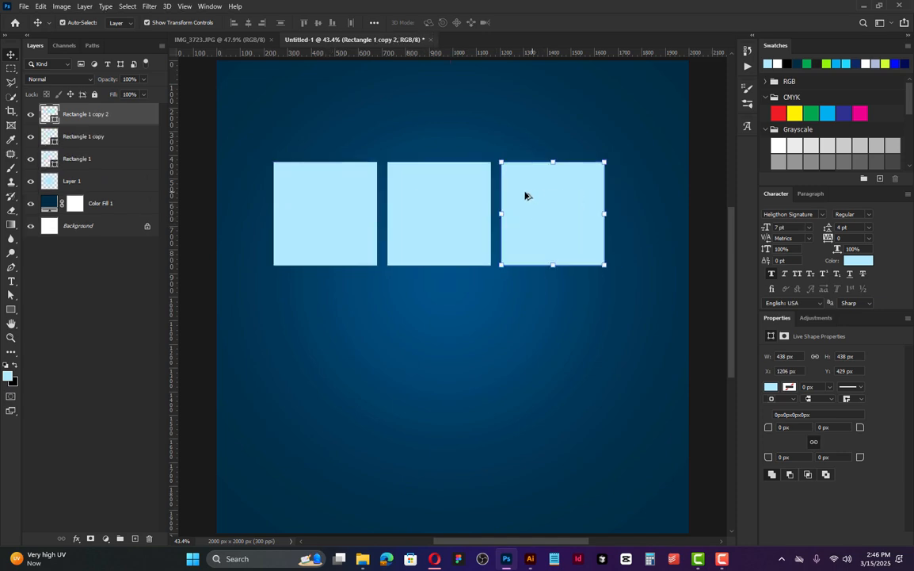
# Select the three squares and distribute them horizontally.
pyautogui.keyDown('shift'); pyautogui.click(393, 210); pyautogui.keyUp('shift')
pyautogui.keyDown('shift'); pyautogui.click(326, 206); pyautogui.keyUp('shift')
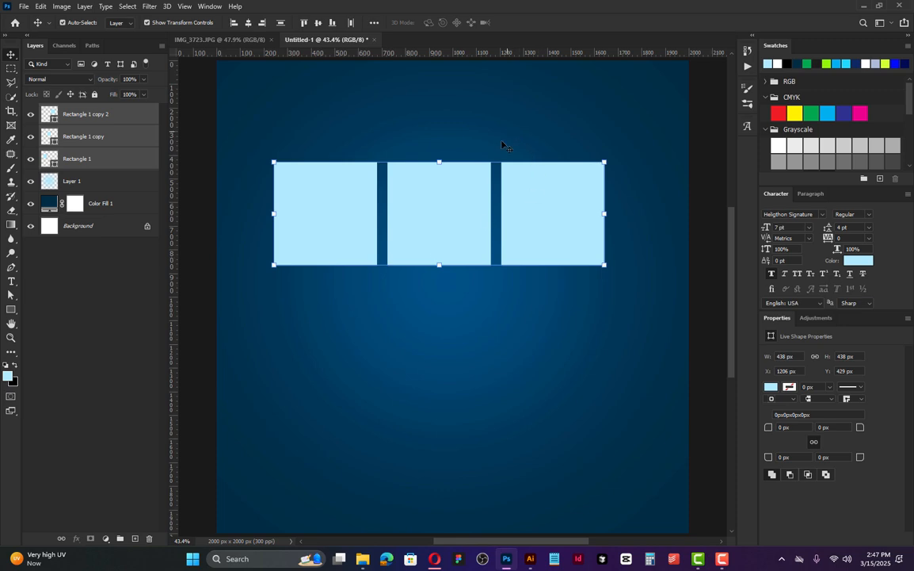
pyautogui.click(711, 169)
pyautogui.click(561, 192)
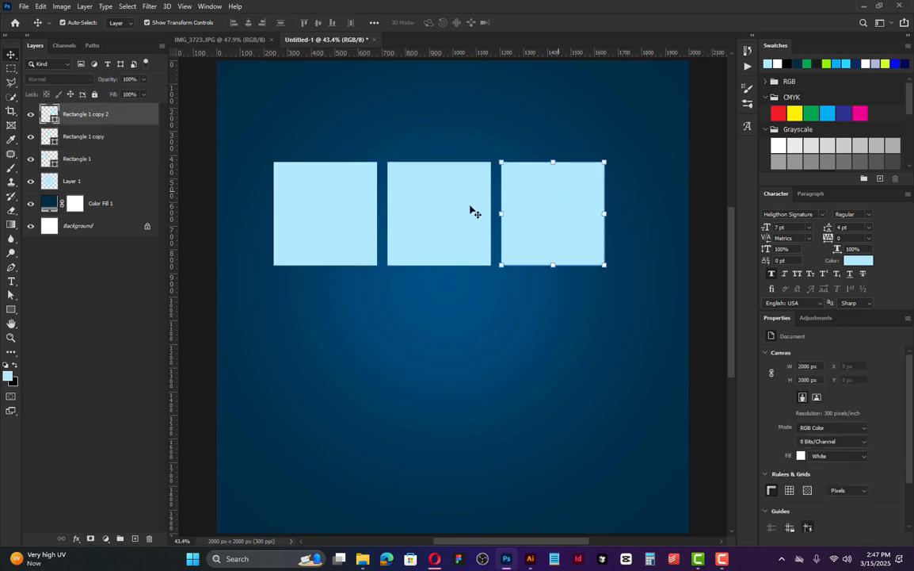
pyautogui.keyDown('shift'); pyautogui.click(469, 208); pyautogui.keyUp('shift')
pyautogui.keyDown('shift'); pyautogui.click(342, 210); pyautogui.keyUp('shift')
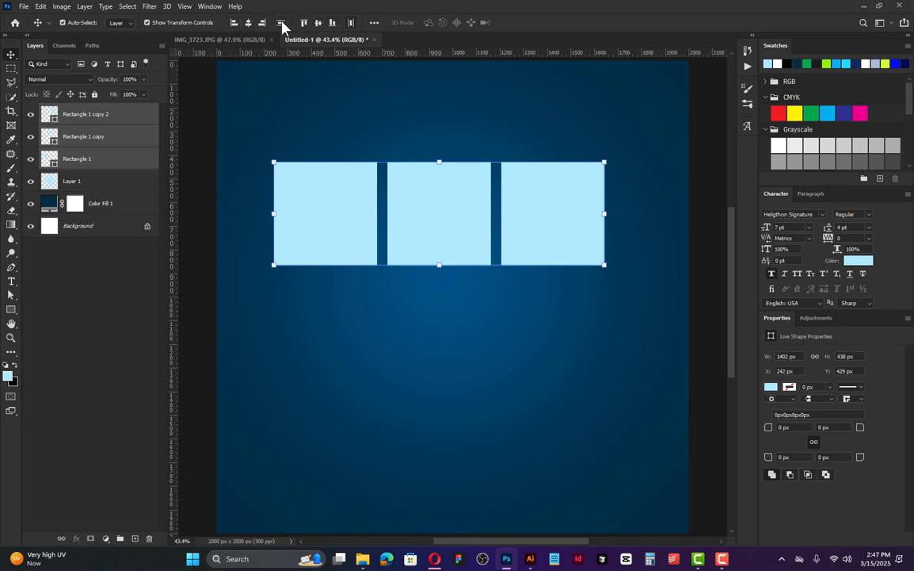
pyautogui.click(351, 23)
pyautogui.click(710, 233)
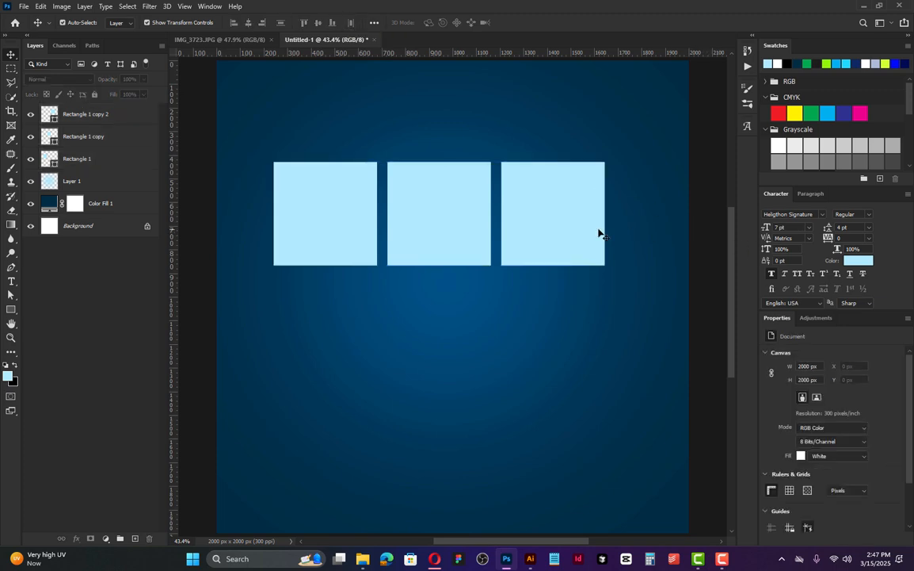
# Spread the squares apart unevenly, shifting each one right by a different amount and the rightmost one slightly down.
pyautogui.click(545, 228)
pyautogui.moveTo(575, 214); pyautogui.dragTo(643, 222)
pyautogui.moveTo(458, 226); pyautogui.dragTo(486, 227)
pyautogui.moveTo(355, 226); pyautogui.dragTo(358, 225)
# Distribute the three spread-out squares horizontally and align their vertical centres.
pyautogui.keyDown('shift'); pyautogui.click(491, 215); pyautogui.keyUp('shift')
pyautogui.keyDown('shift'); pyautogui.click(627, 212); pyautogui.keyUp('shift')
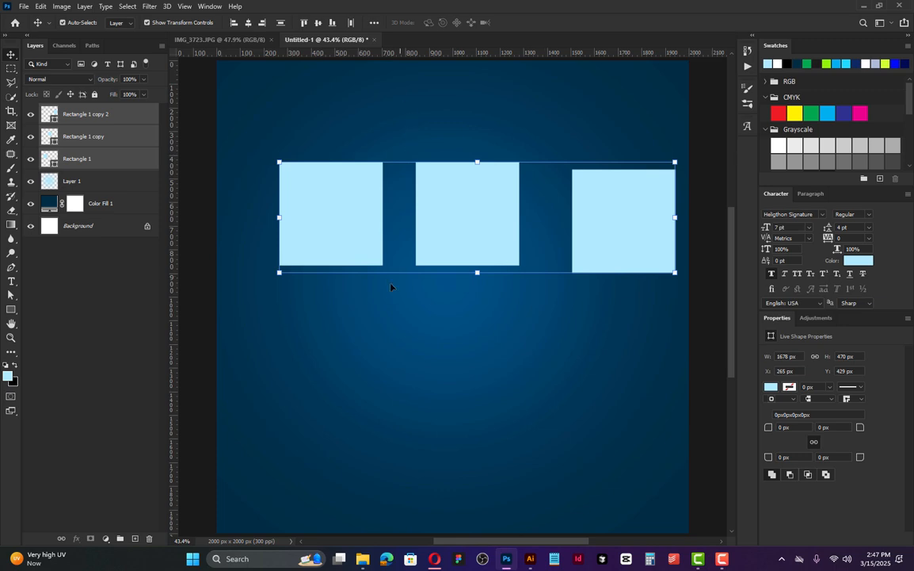
pyautogui.click(352, 24)
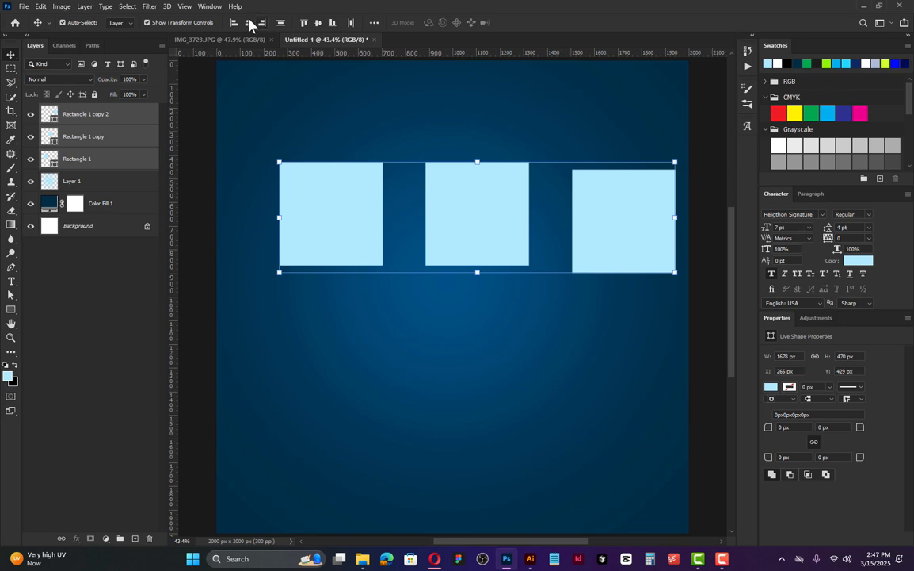
pyautogui.click(318, 23)
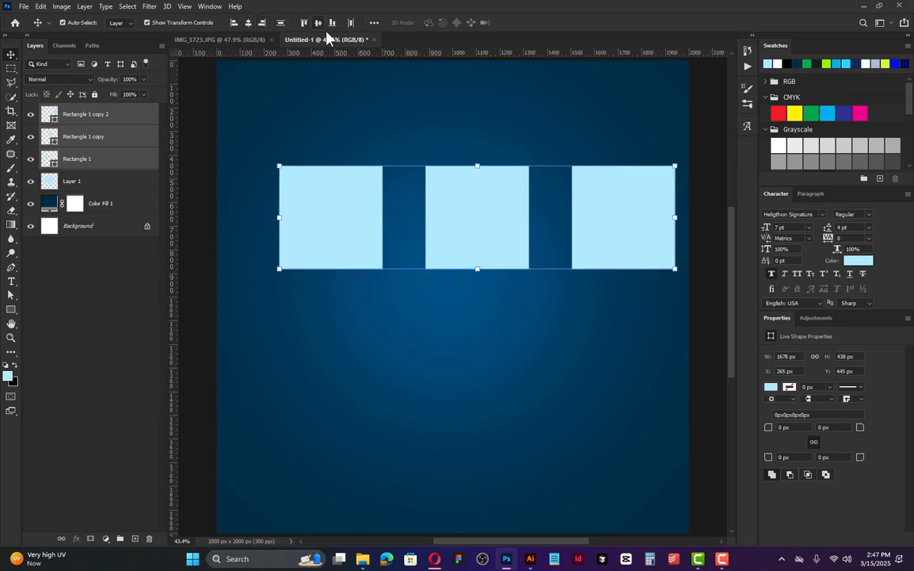
pyautogui.click(708, 188)
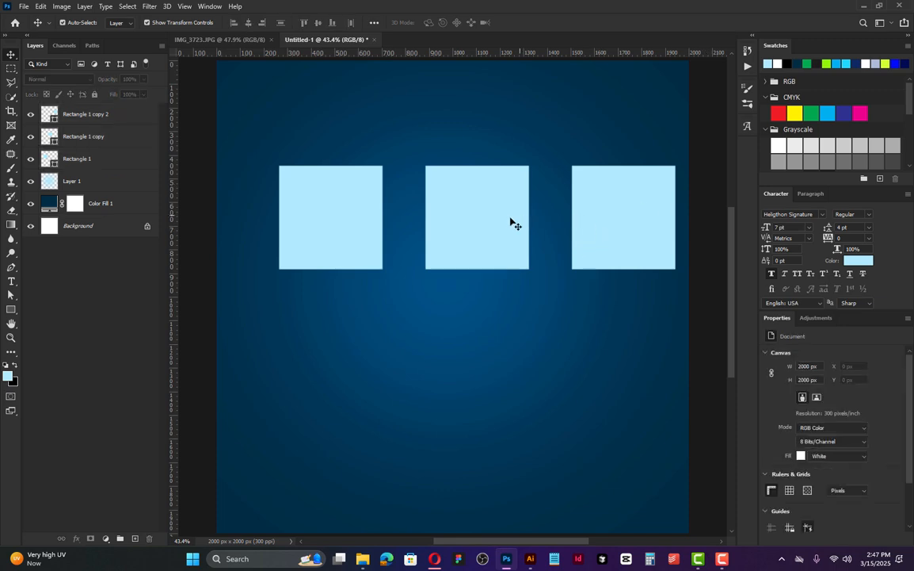
# Bring the middle and right squares closer to the left one, and shift the row of three to about X 173 px, Y 457 px.
pyautogui.moveTo(501, 225); pyautogui.dragTo(472, 224)
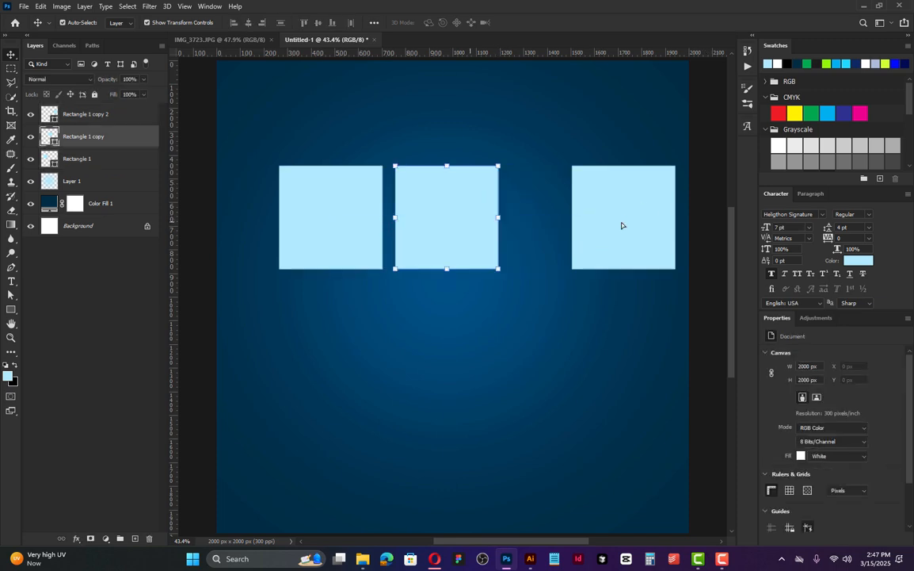
pyautogui.moveTo(623, 224); pyautogui.dragTo(557, 225)
pyautogui.keyDown('shift'); pyautogui.click(457, 219); pyautogui.keyUp('shift')
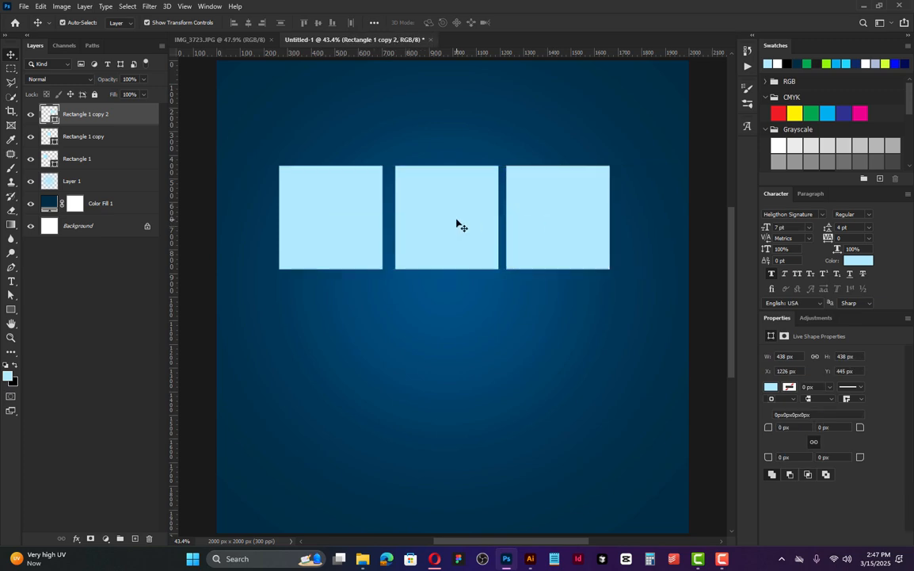
pyautogui.keyDown('shift'); pyautogui.click(335, 191); pyautogui.keyUp('shift')
pyautogui.moveTo(337, 201); pyautogui.dragTo(317, 200)
# Scale the row of three squares proportionally to about 1752 px wide and 548 px high.
pyautogui.moveTo(587, 219); pyautogui.dragTo(651, 218)
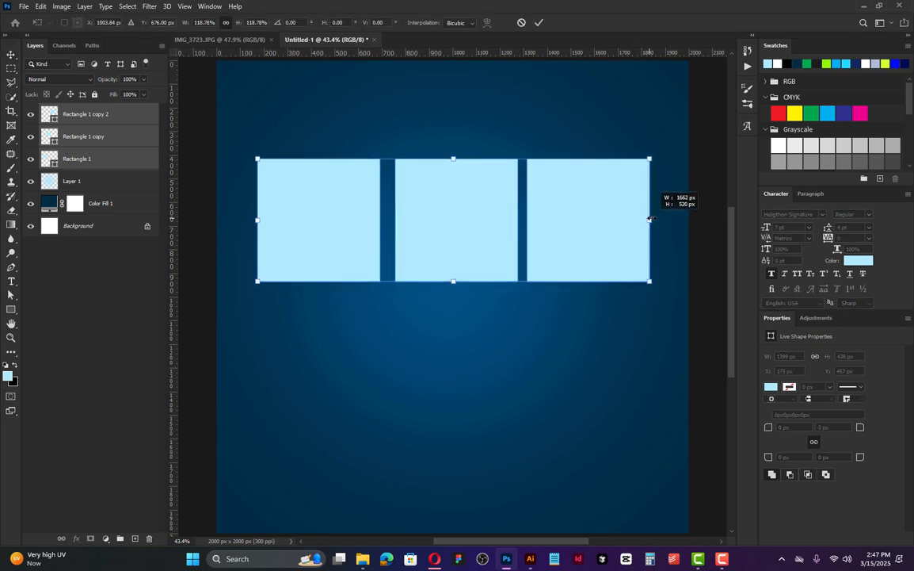
pyautogui.moveTo(651, 218); pyautogui.dragTo(672, 212)
pyautogui.click(542, 23)
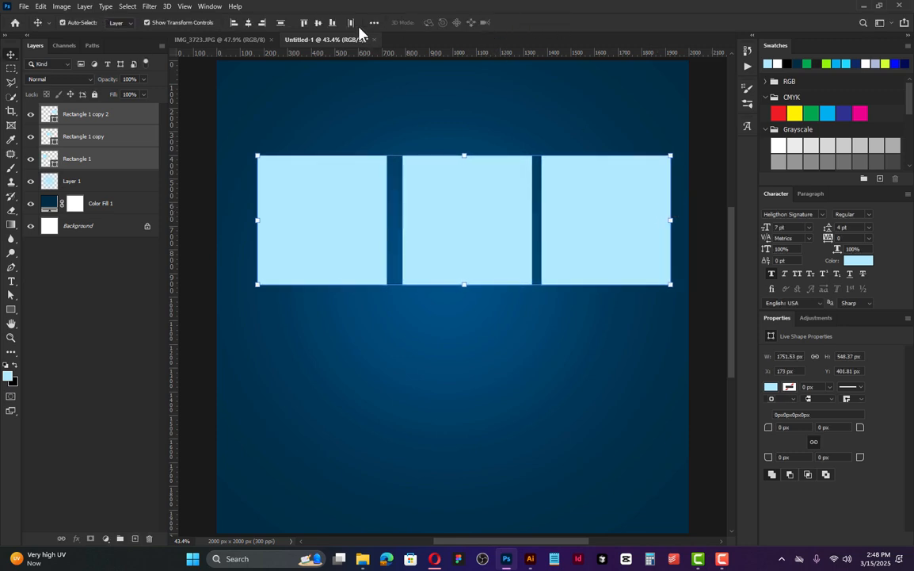
# Even out the horizontal spacing of the three squares and move the row to about X 124 px, Y 423 px.
pyautogui.click(316, 23)
pyautogui.moveTo(557, 245); pyautogui.dragTo(545, 230)
pyautogui.scroll(-2, 555, 231)
pyautogui.scroll(2, 555, 231)
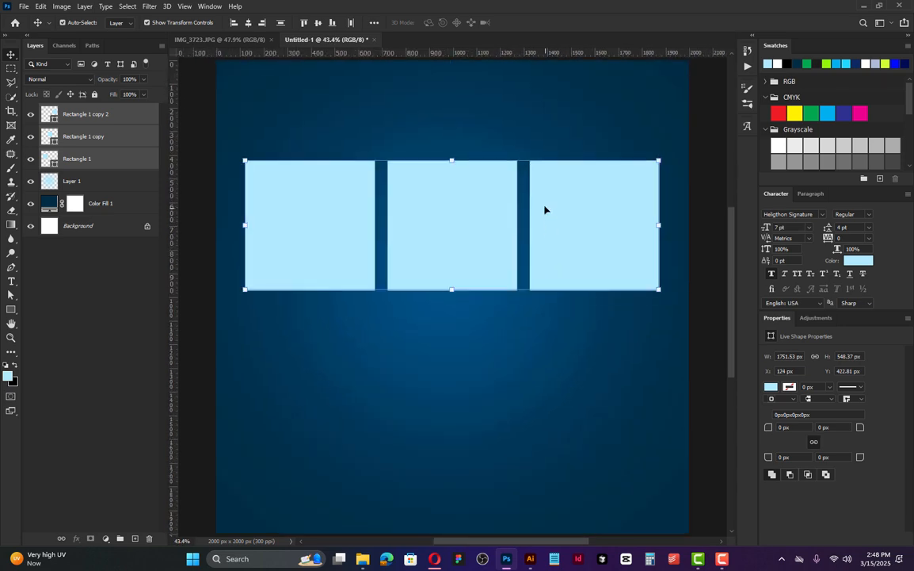
# Duplicate the row of squares directly below, and scale all six to about 1562 × 1040 px at X 219 px, Y 405 px.
pyautogui.moveTo(546, 188); pyautogui.dragTo(555, 333)
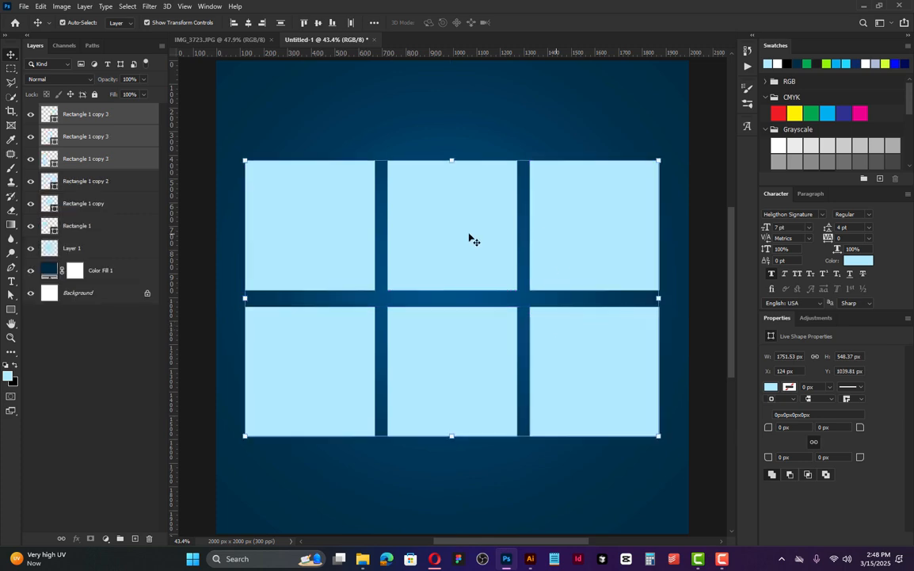
pyautogui.keyDown('shift'); pyautogui.click(312, 239); pyautogui.keyUp('shift')
pyautogui.hotkey('ctrl', 't')
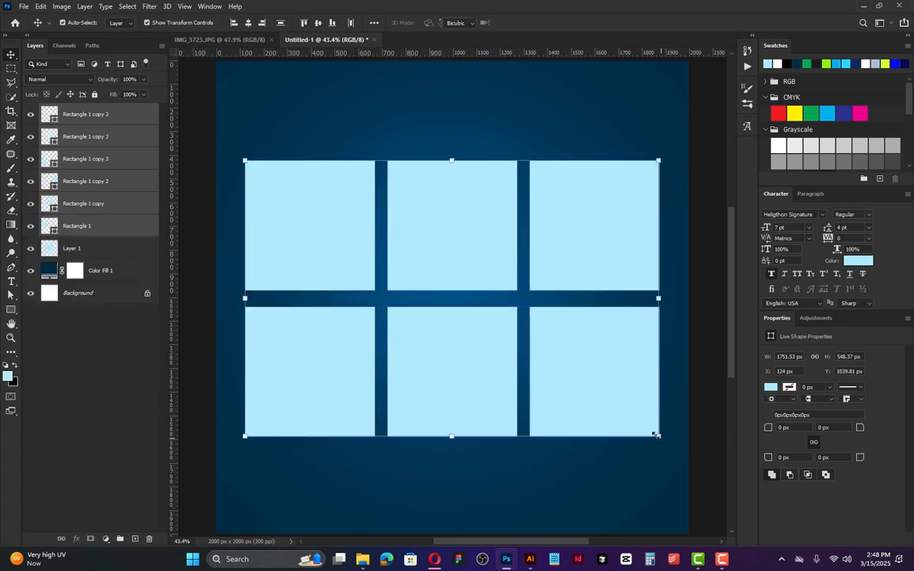
pyautogui.moveTo(659, 435); pyautogui.dragTo(650, 403)
pyautogui.moveTo(559, 407); pyautogui.dragTo(557, 381)
pyautogui.click(539, 23)
pyautogui.scroll(-3, 527, 266)
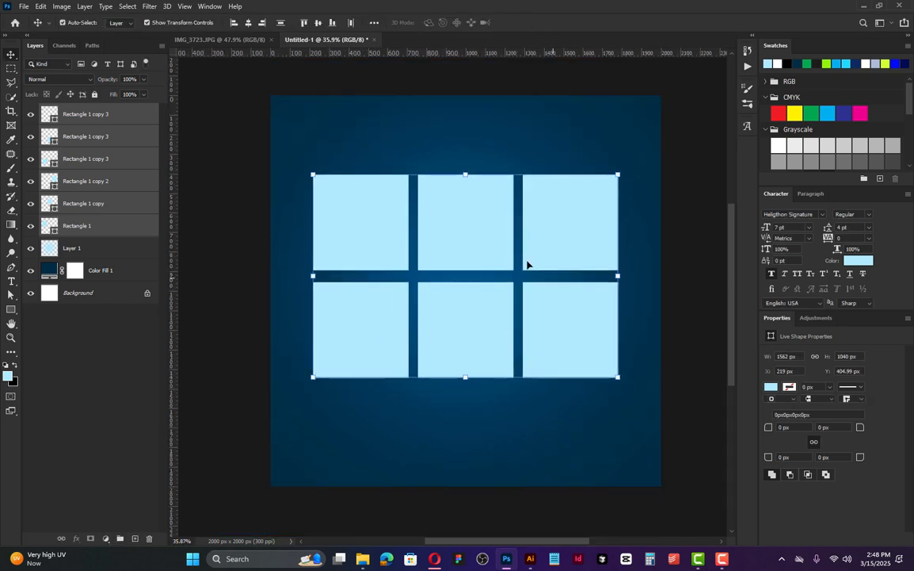
pyautogui.moveTo(386, 261); pyautogui.dragTo(391, 261)
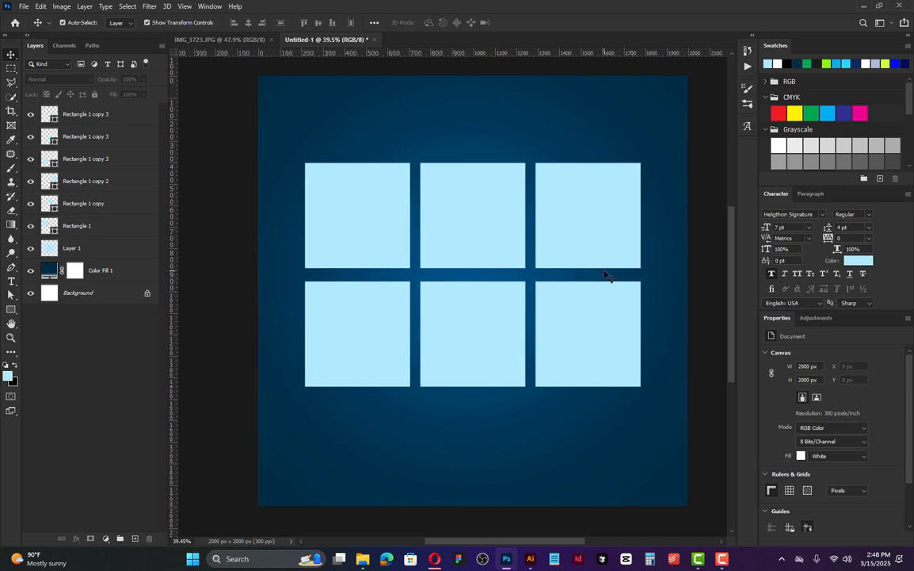
# Select all six squares and round all their corners to 61 px.
pyautogui.click(364, 247)
pyautogui.keyDown('shift'); pyautogui.click(434, 246); pyautogui.keyUp('shift')
pyautogui.keyDown('shift'); pyautogui.click(559, 249); pyautogui.keyUp('shift')
pyautogui.keyDown('shift'); pyautogui.click(581, 367); pyautogui.keyUp('shift')
pyautogui.keyDown('shift'); pyautogui.click(462, 357); pyautogui.keyUp('shift')
pyautogui.keyDown('shift'); pyautogui.click(379, 347); pyautogui.keyUp('shift')
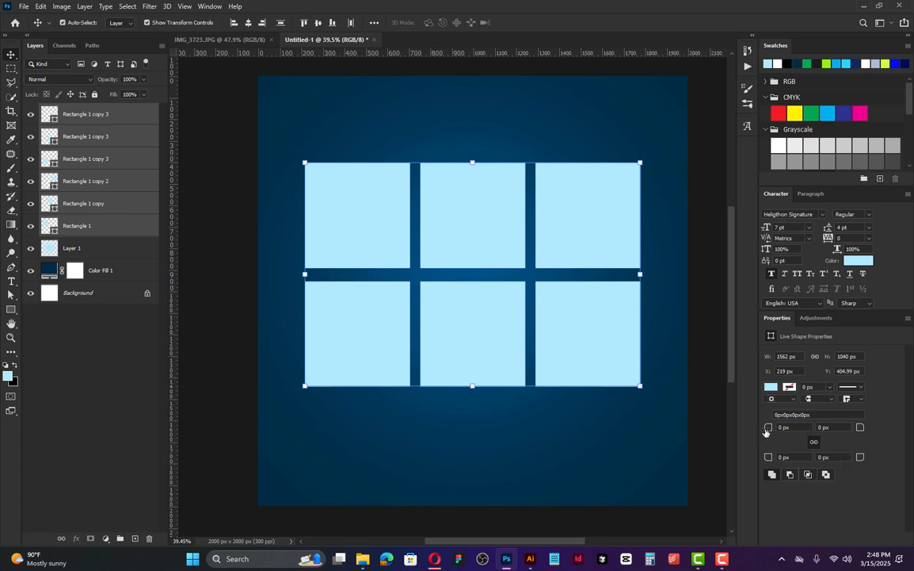
pyautogui.moveTo(766, 431); pyautogui.dragTo(803, 435)
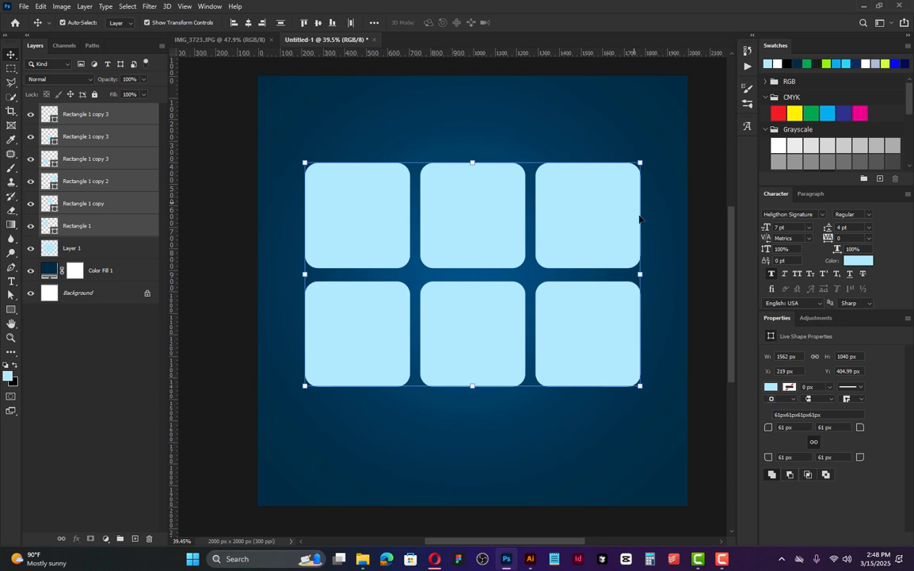
pyautogui.click(710, 234)
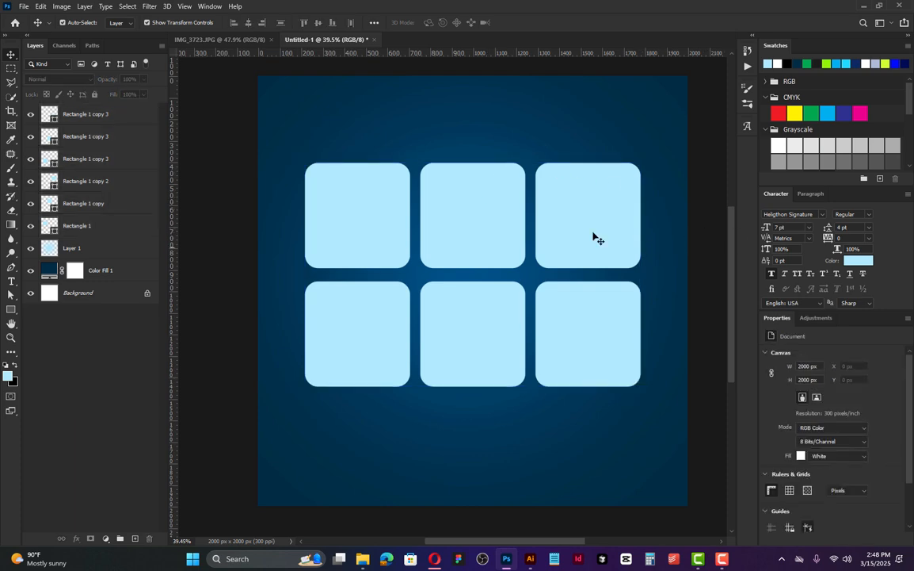
# Draw a light-blue rectangle about 2159 px wide and 448 px high across the bottom of the canvas, extending past its edges.
pyautogui.scroll(-1, 524, 325)
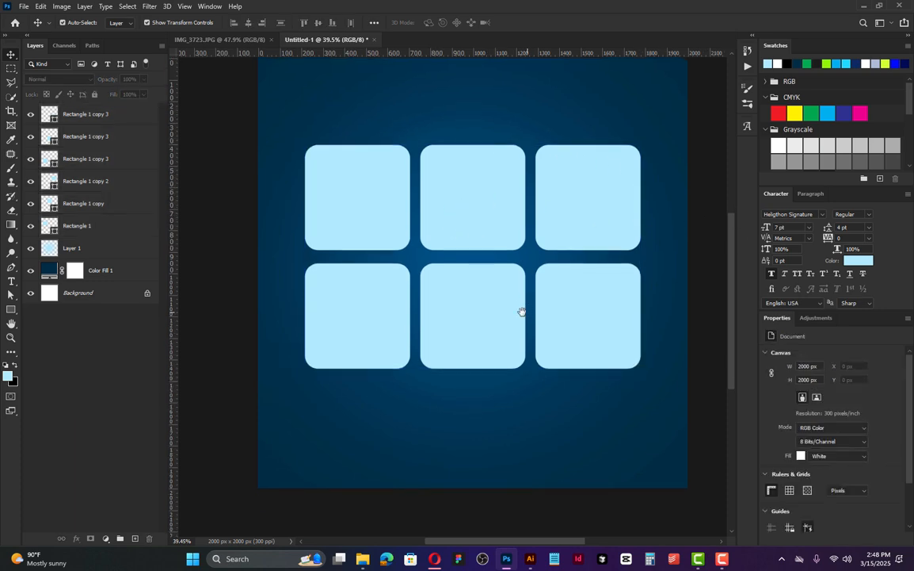
pyautogui.click(11, 309)
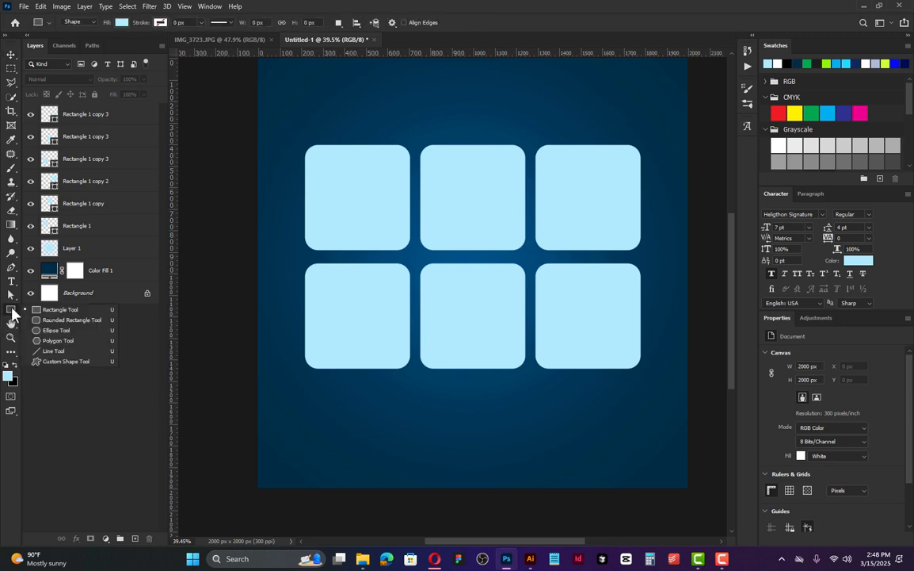
pyautogui.click(35, 309)
pyautogui.moveTo(247, 423)
pyautogui.mouseDown()
pyautogui.moveTo(247, 407)
pyautogui.moveTo(710, 481)
pyautogui.moveTo(711, 502)
pyautogui.mouseUp()
pyautogui.hotkey('ctrl', 'z')
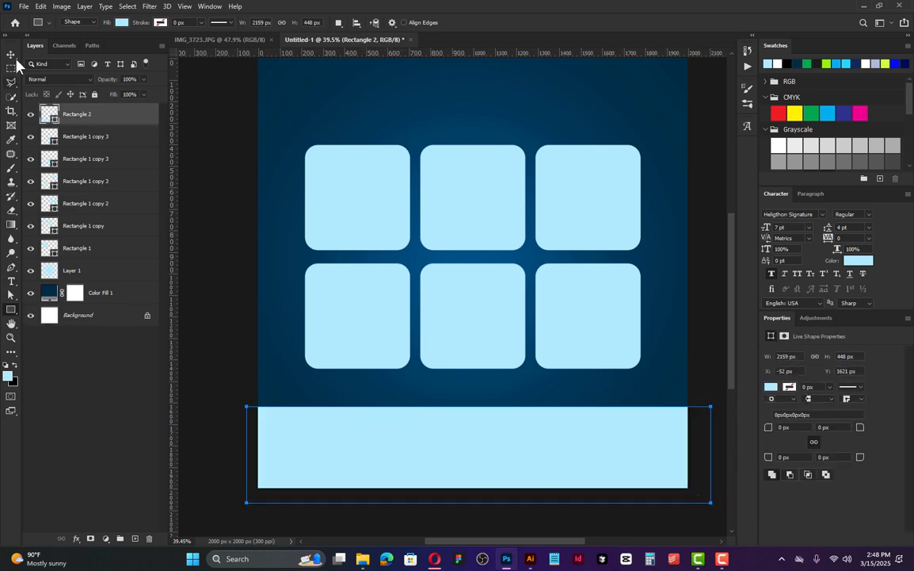
# Move the wide bottom rectangle to about X -79 px, Y 1573 px and deselect it.
pyautogui.click(11, 53)
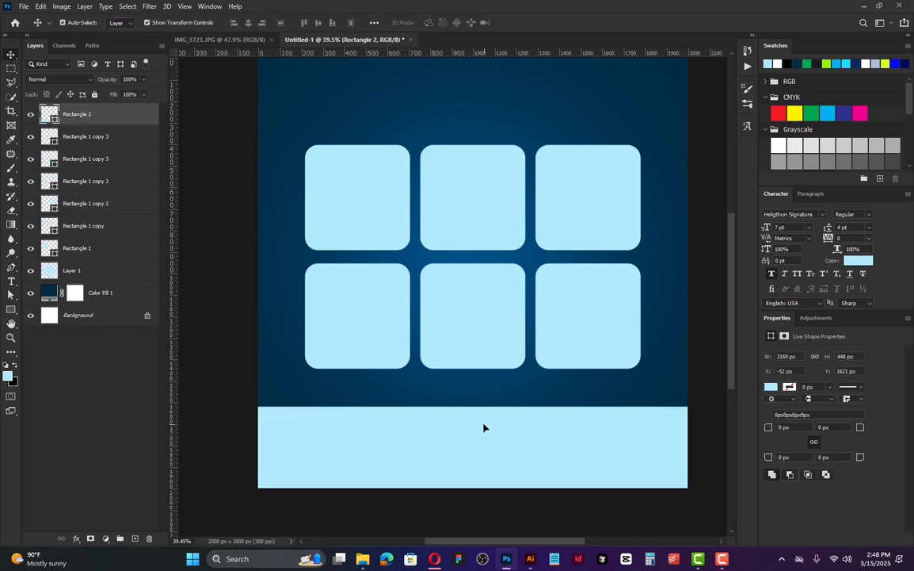
pyautogui.moveTo(483, 429); pyautogui.dragTo(475, 416)
pyautogui.press('space')
pyautogui.moveTo(458, 290); pyautogui.dragTo(468, 376)
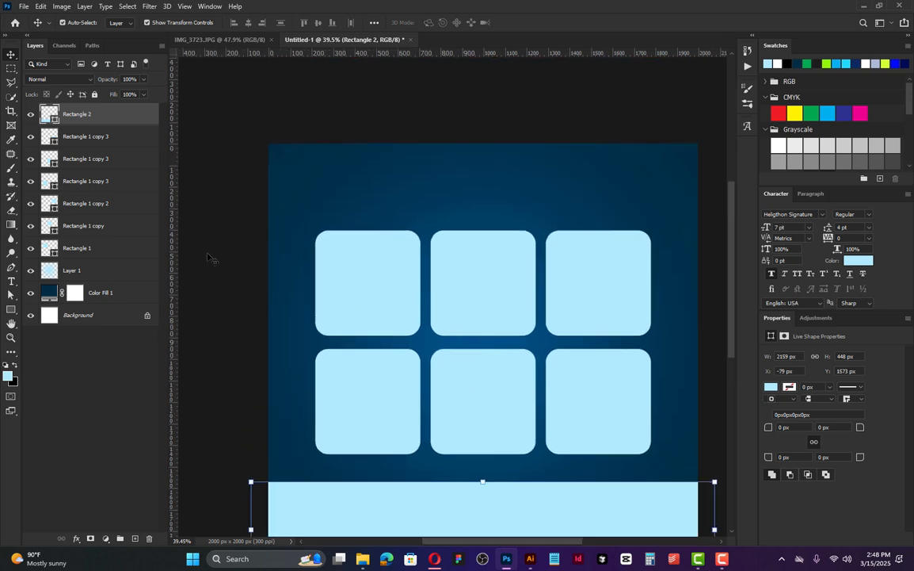
pyautogui.click(210, 259)
pyautogui.scroll(-1, 394, 251)
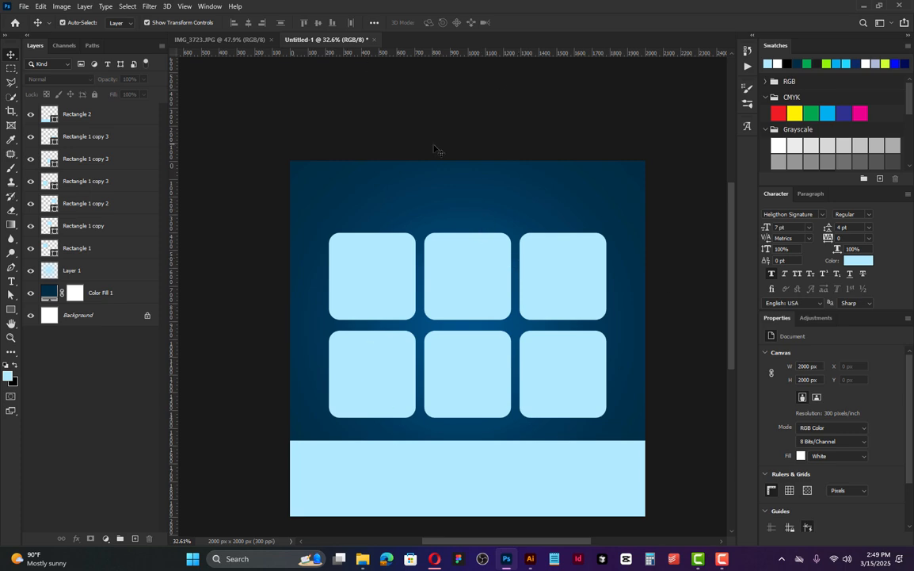
# Switch to Illustrator and collect the Shirts Haven logo for export as a single asset.
pyautogui.click(531, 560)
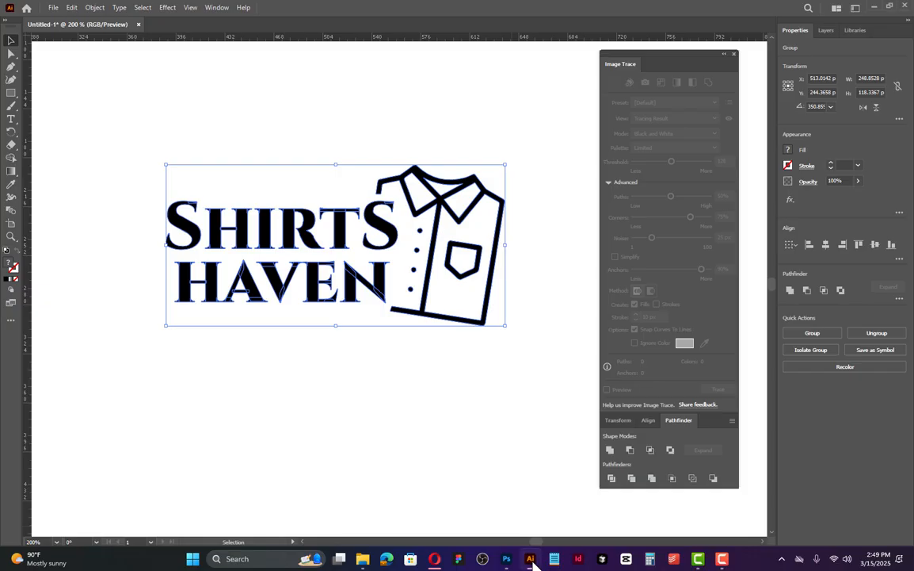
pyautogui.click(436, 448)
pyautogui.moveTo(118, 120); pyautogui.dragTo(577, 409)
pyautogui.moveTo(115, 135); pyautogui.dragTo(574, 382)
pyautogui.rightClick(433, 190)
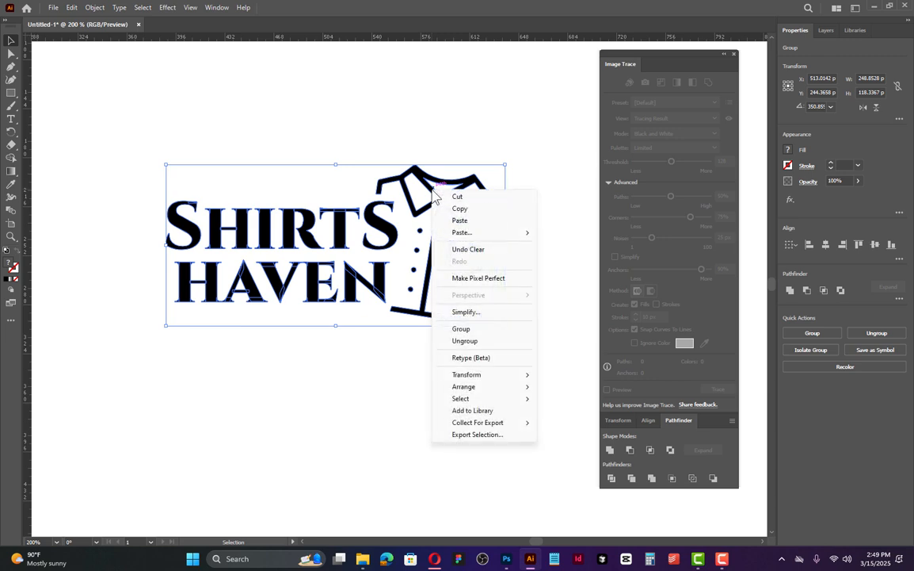
pyautogui.moveTo(478, 422)
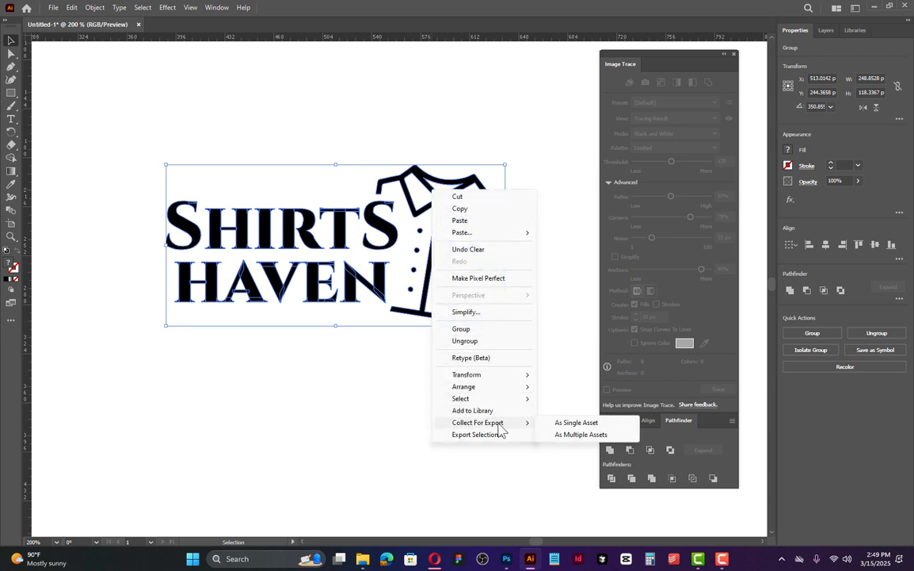
pyautogui.click(578, 422)
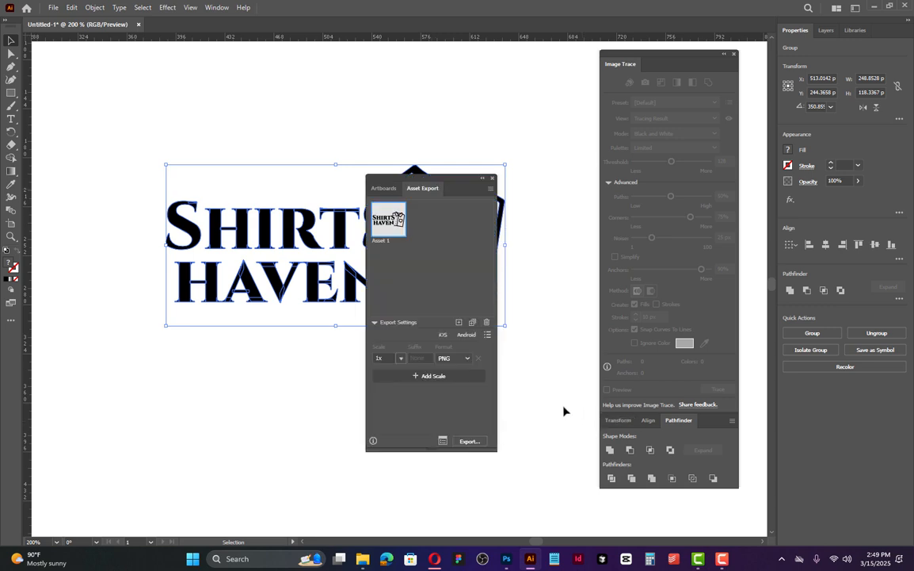
# Rename the collected asset "Black logo" and export it as a 1x PNG to the Downloads folder.
pyautogui.doubleClick(383, 240)
pyautogui.write('Black logo')
pyautogui.press('Return')
pyautogui.click(468, 441)
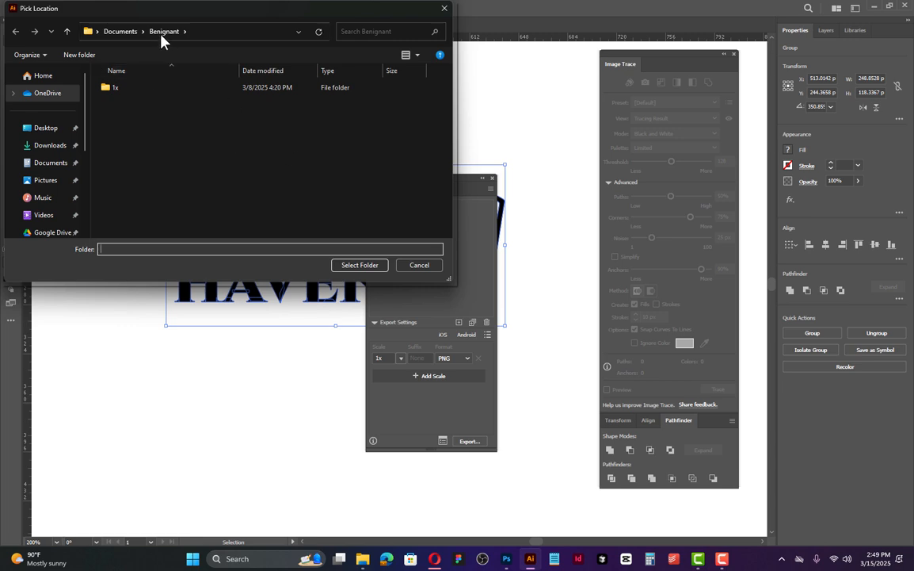
pyautogui.click(52, 146)
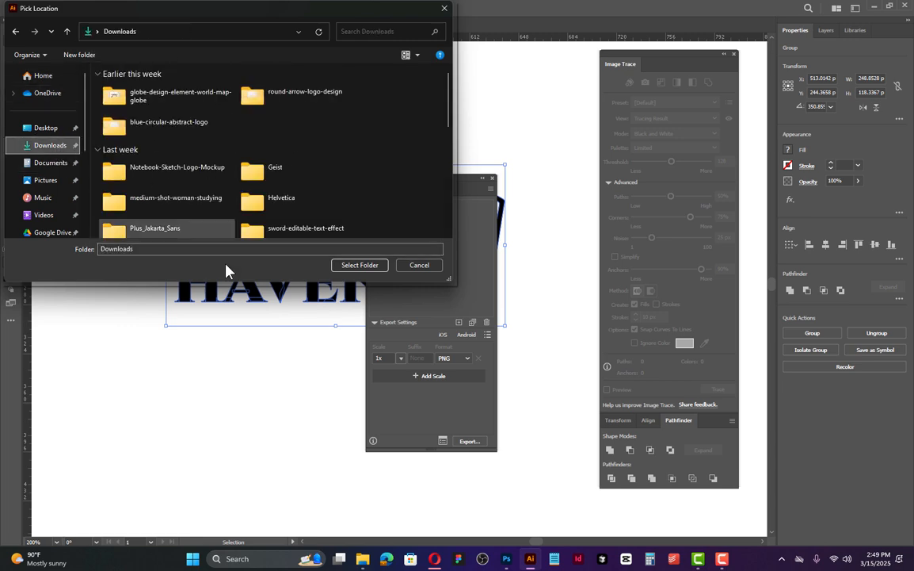
pyautogui.click(353, 266)
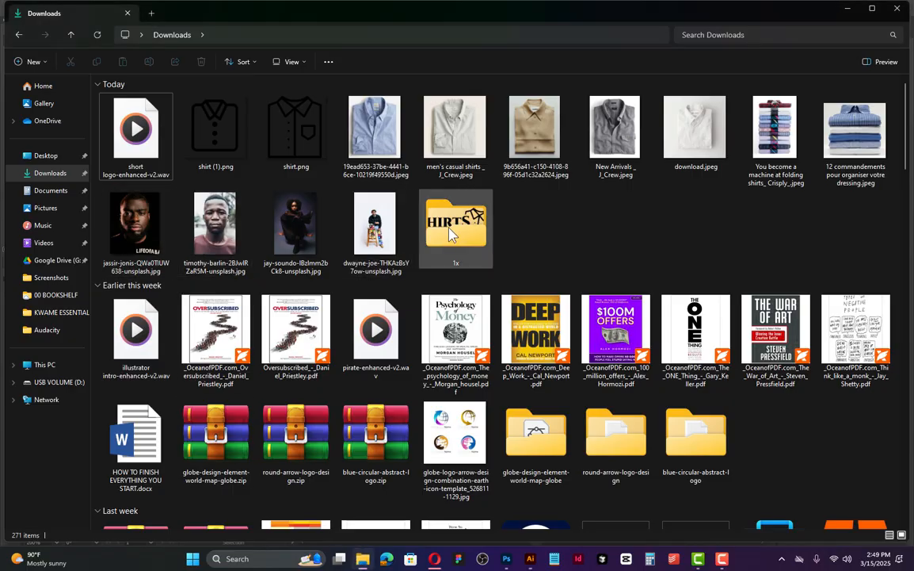
# Place Black logo.png from the 1x folder into the Photoshop design, scaled to about 46.94% and centred horizontally above the squares.
pyautogui.doubleClick(450, 231)
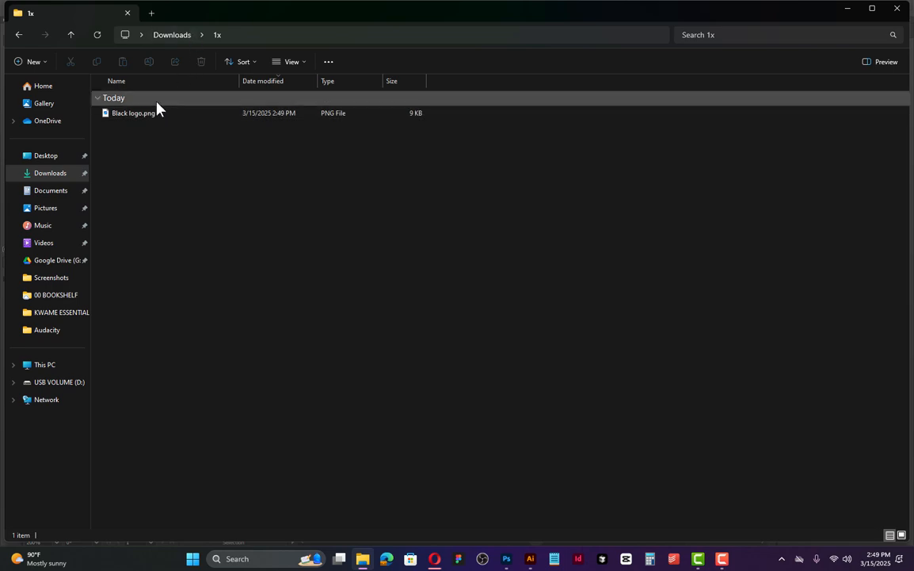
pyautogui.moveTo(131, 113); pyautogui.dragTo(453, 243)
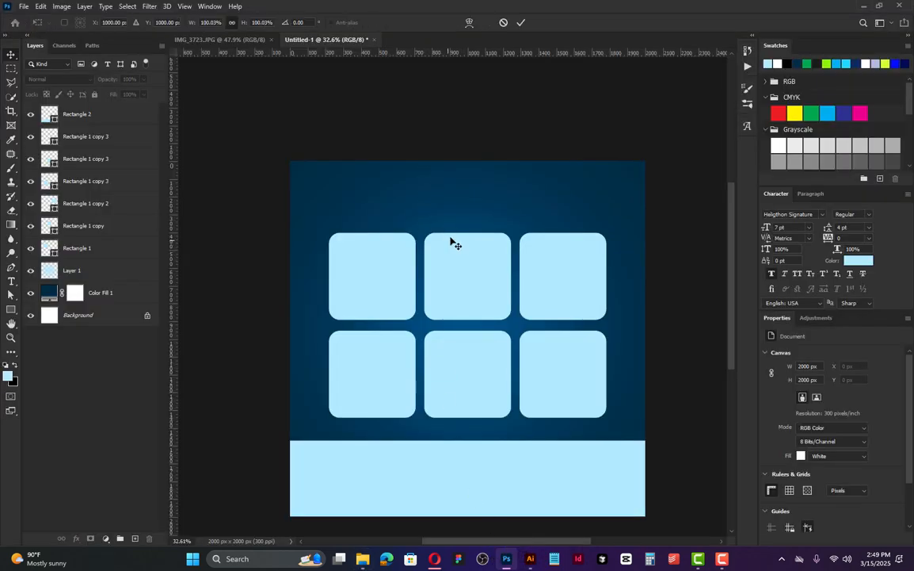
pyautogui.moveTo(559, 340); pyautogui.dragTo(511, 339)
pyautogui.moveTo(447, 358); pyautogui.dragTo(449, 219)
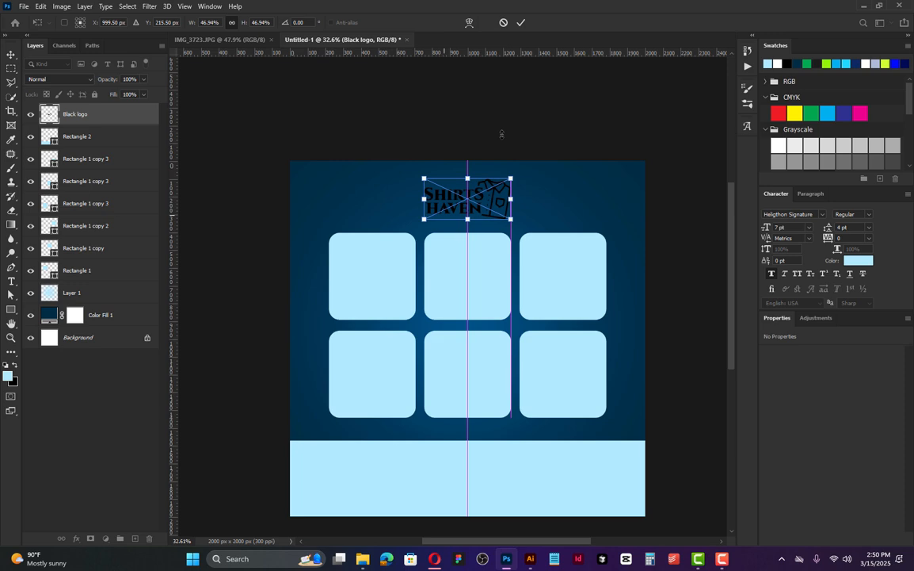
pyautogui.click(521, 23)
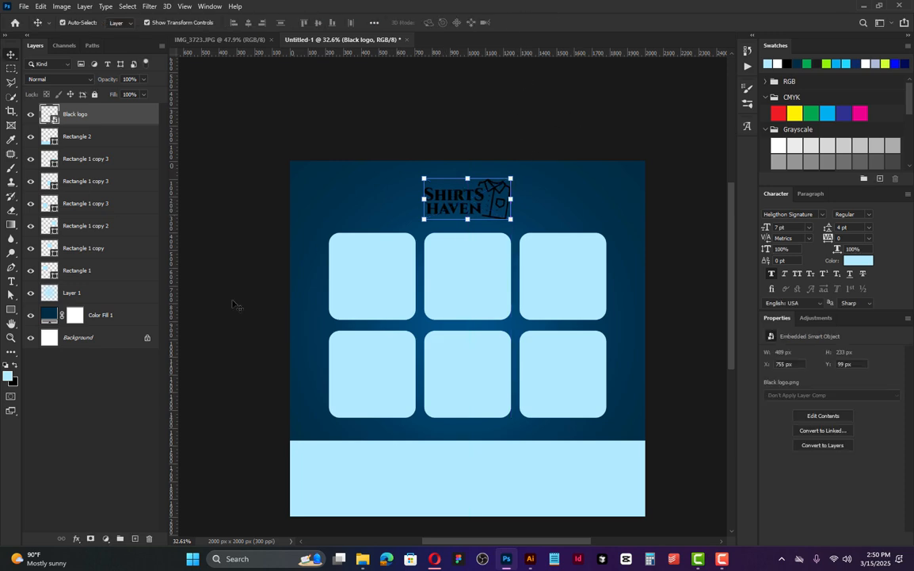
# Add a Gradient Overlay to the Black logo layer with Normal blend mode and 100% opacity.
pyautogui.click(77, 541)
pyautogui.click(99, 506)
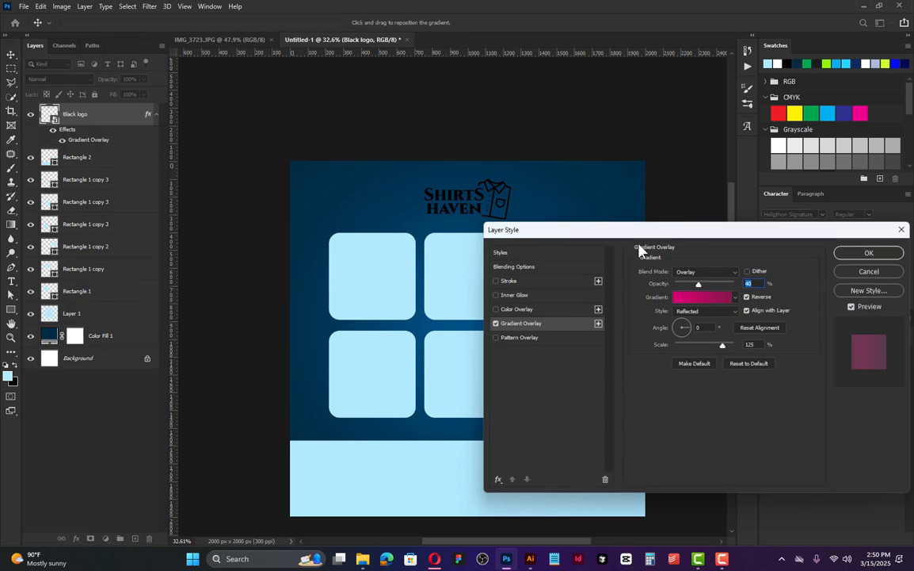
pyautogui.click(682, 273)
pyautogui.click(680, 275)
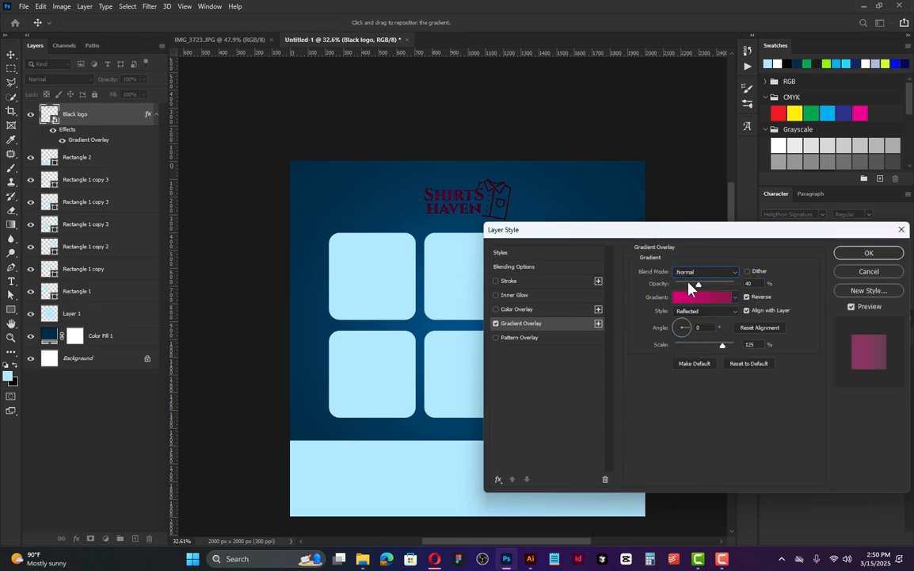
pyautogui.moveTo(700, 286); pyautogui.dragTo(763, 291)
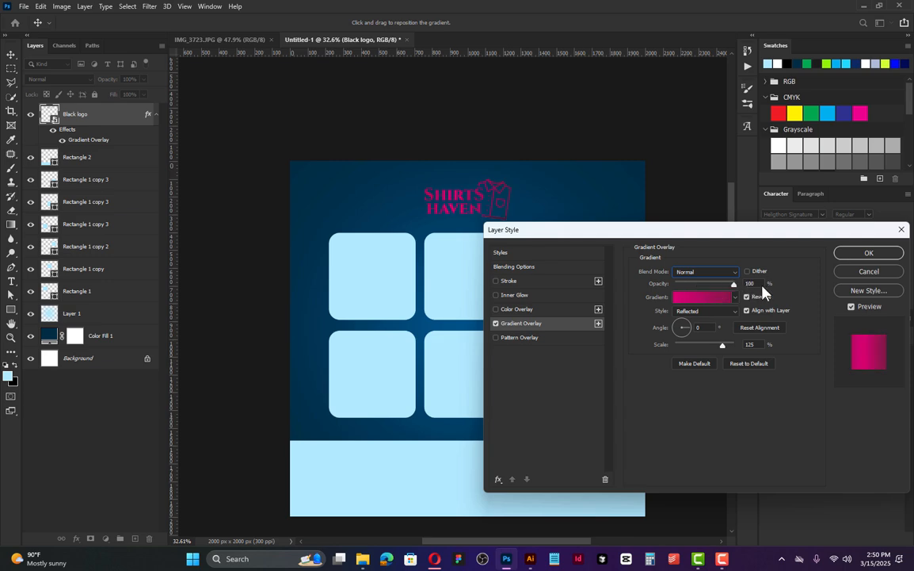
# Set the overlay gradient's colour stop at 0% to dark olive yellow #897d15.
pyautogui.click(713, 306)
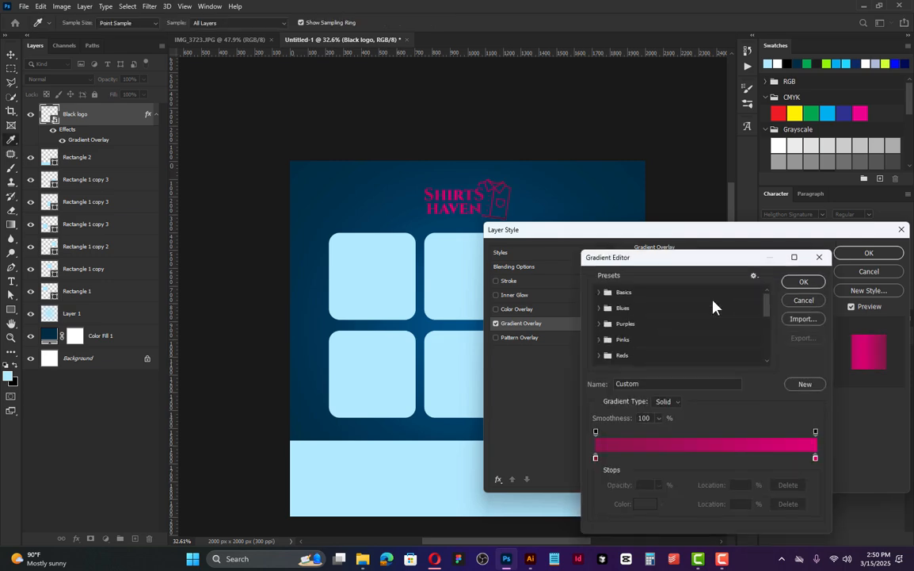
pyautogui.click(595, 459)
pyautogui.click(645, 504)
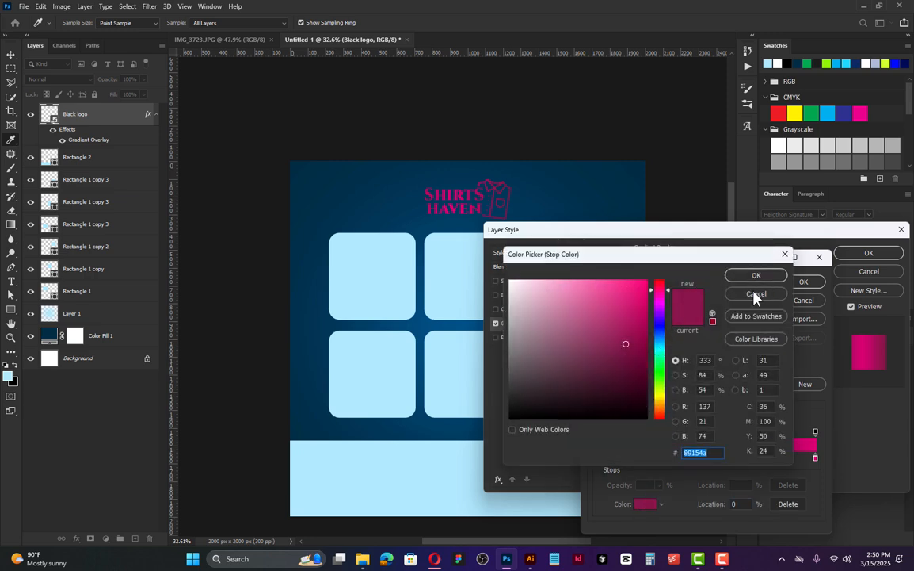
pyautogui.click(662, 397)
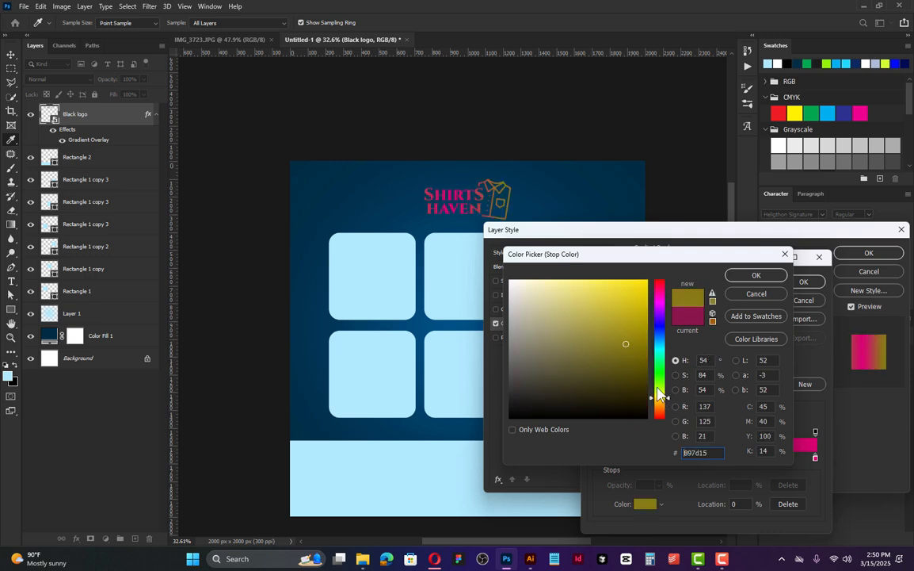
pyautogui.click(754, 275)
# Set the overlay gradient's colour stop at 100% to golden yellow #ffde42.
pyautogui.doubleClick(816, 458)
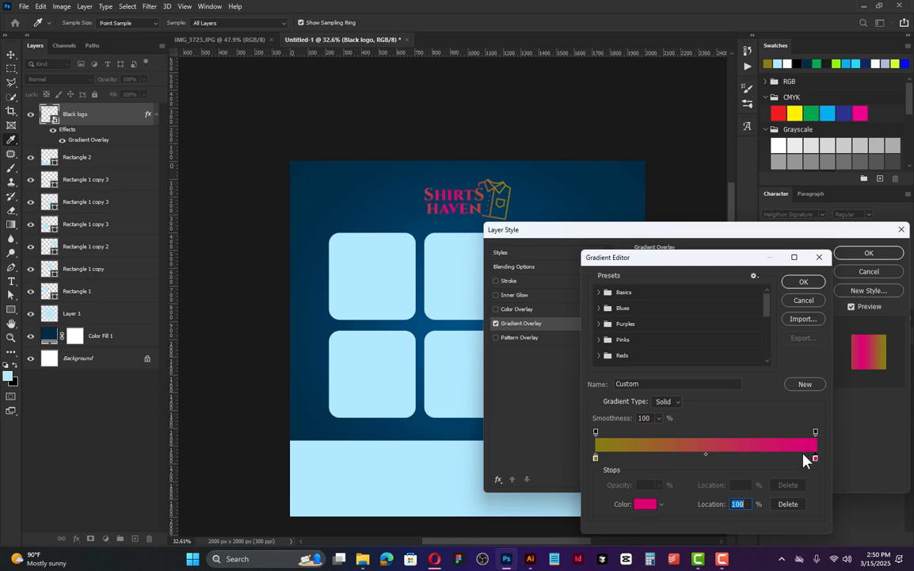
pyautogui.click(663, 395)
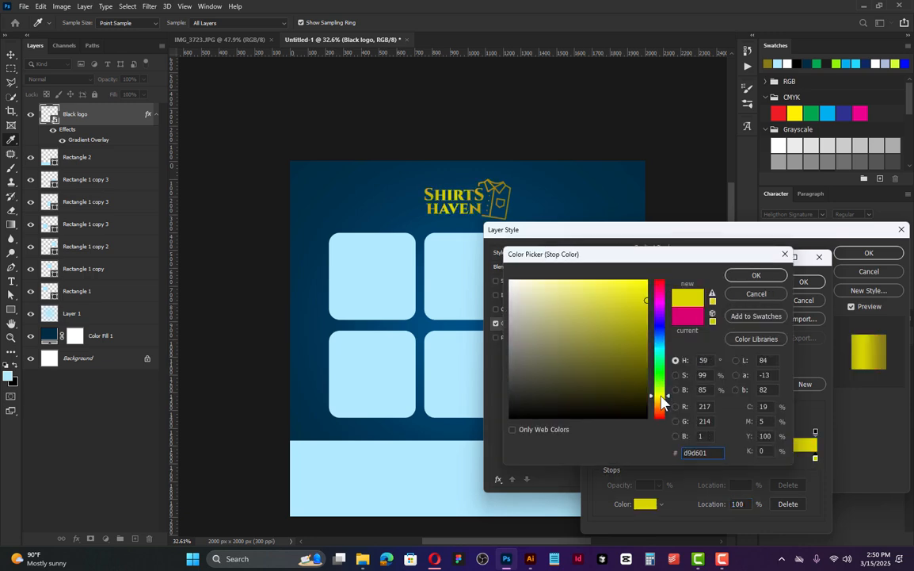
pyautogui.click(761, 278)
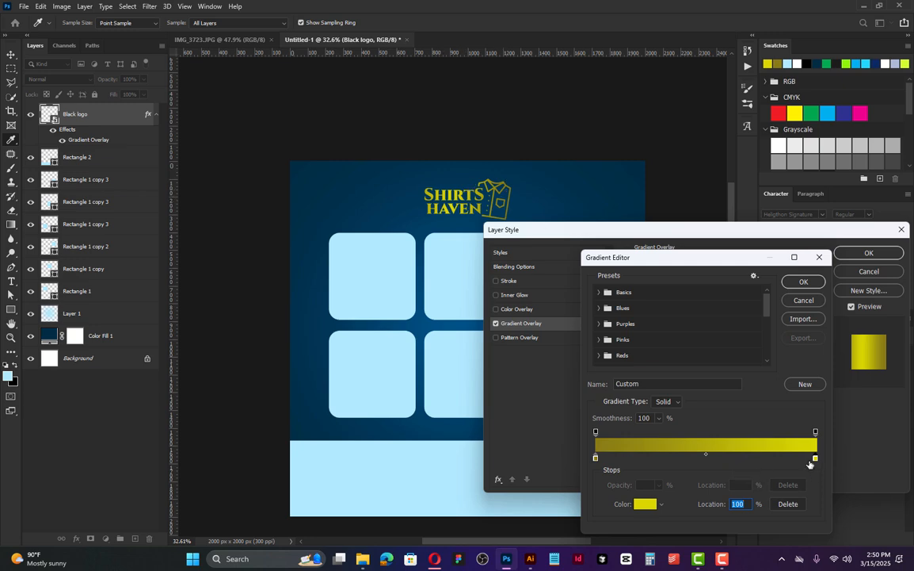
pyautogui.click(647, 504)
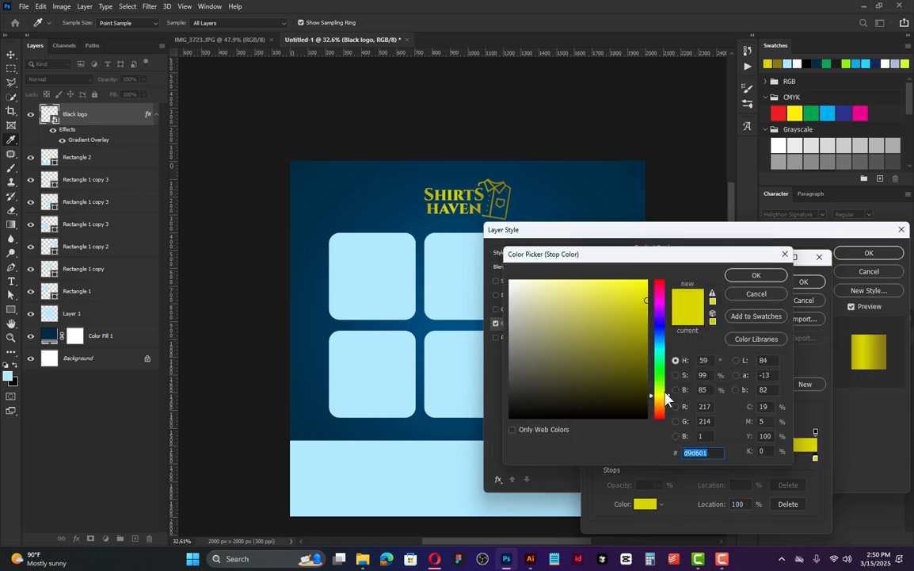
pyautogui.moveTo(666, 396); pyautogui.dragTo(674, 399)
pyautogui.moveTo(615, 292); pyautogui.dragTo(611, 266)
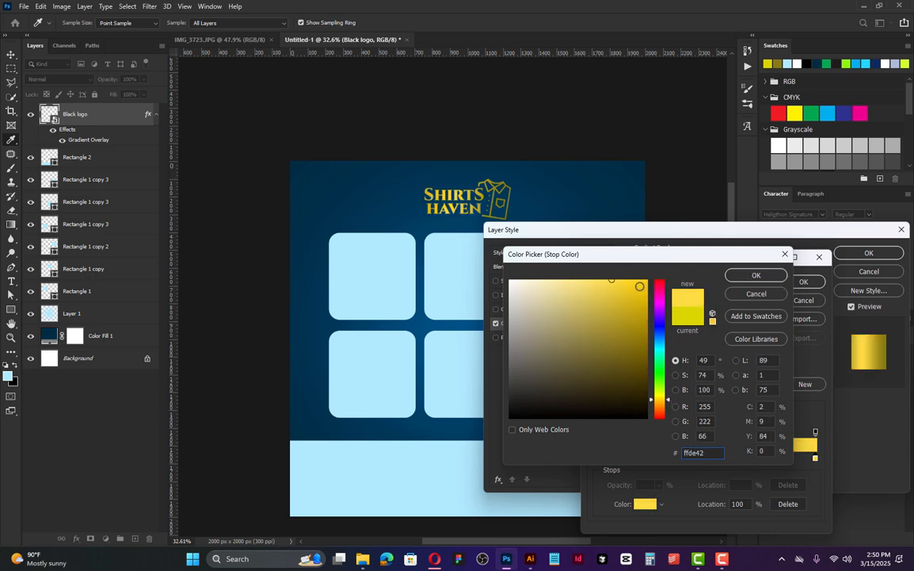
pyautogui.click(757, 275)
# Set the gradient's colour stop at 0% to dark gold #d28f00 and apply the Gradient Overlay to the Black logo layer.
pyautogui.click(596, 458)
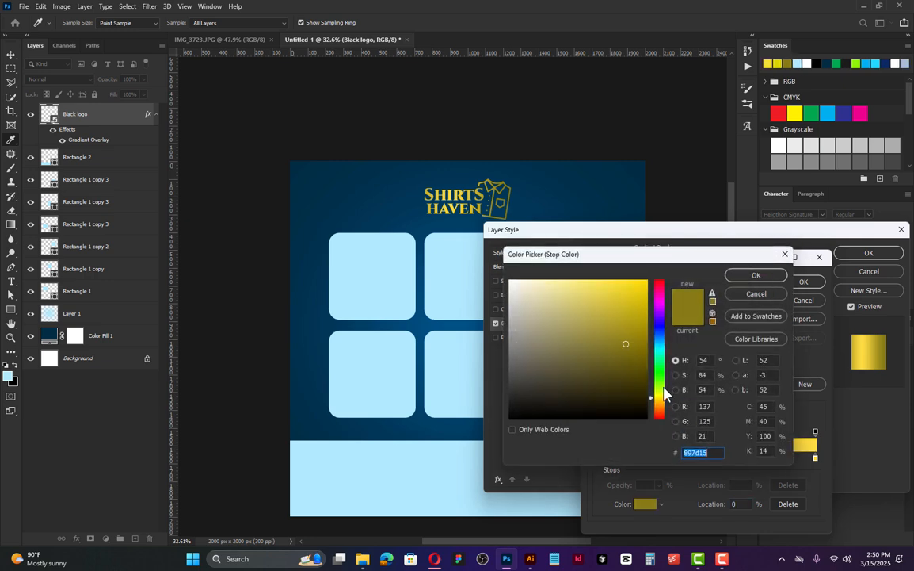
pyautogui.click(661, 402)
pyautogui.moveTo(628, 316); pyautogui.dragTo(631, 330)
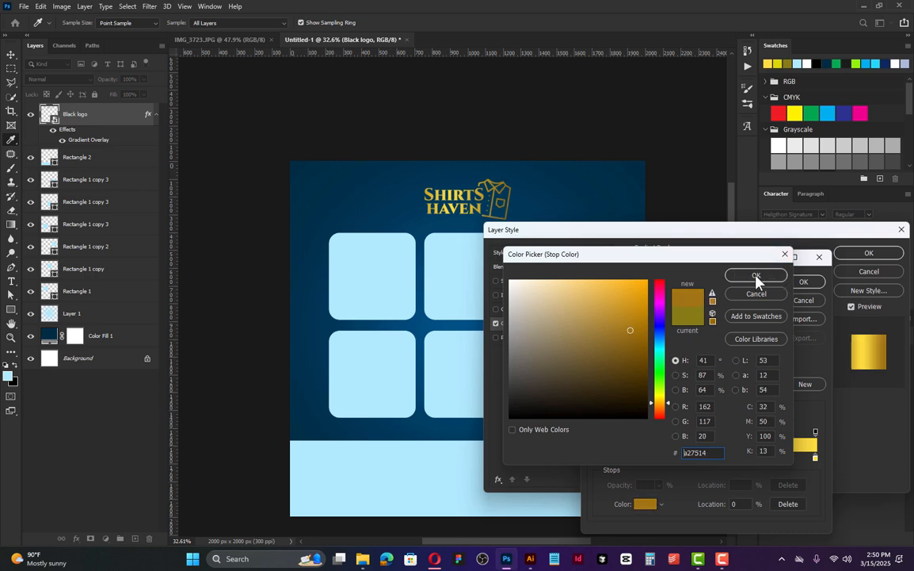
pyautogui.click(618, 306)
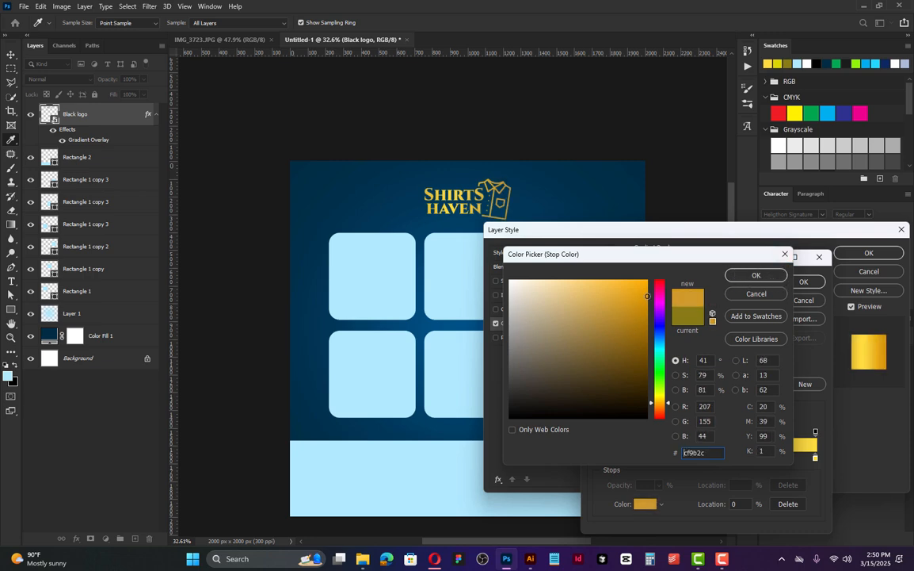
pyautogui.moveTo(618, 306)
pyautogui.mouseDown()
pyautogui.moveTo(666, 289)
pyautogui.moveTo(693, 318)
pyautogui.moveTo(705, 313)
pyautogui.moveTo(683, 308)
pyautogui.mouseUp()
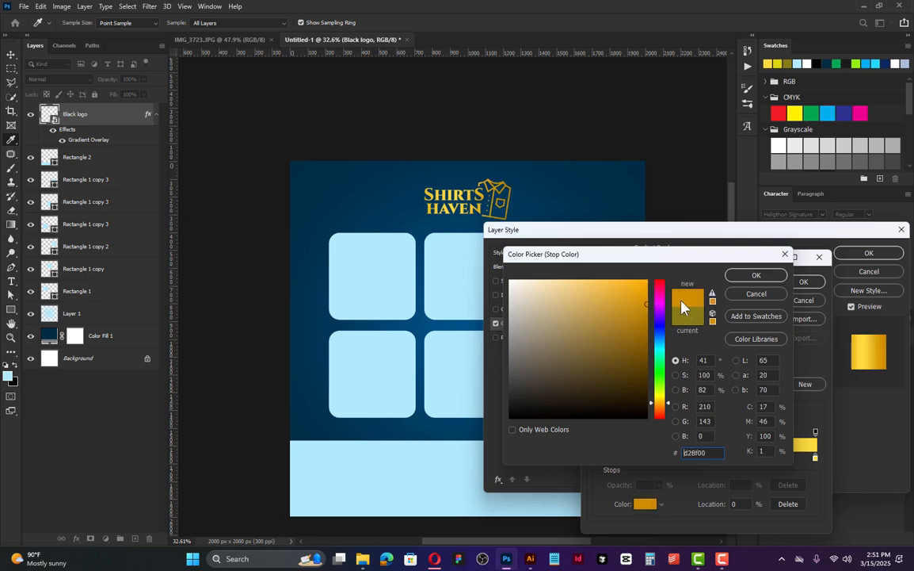
pyautogui.click(756, 275)
pyautogui.click(804, 282)
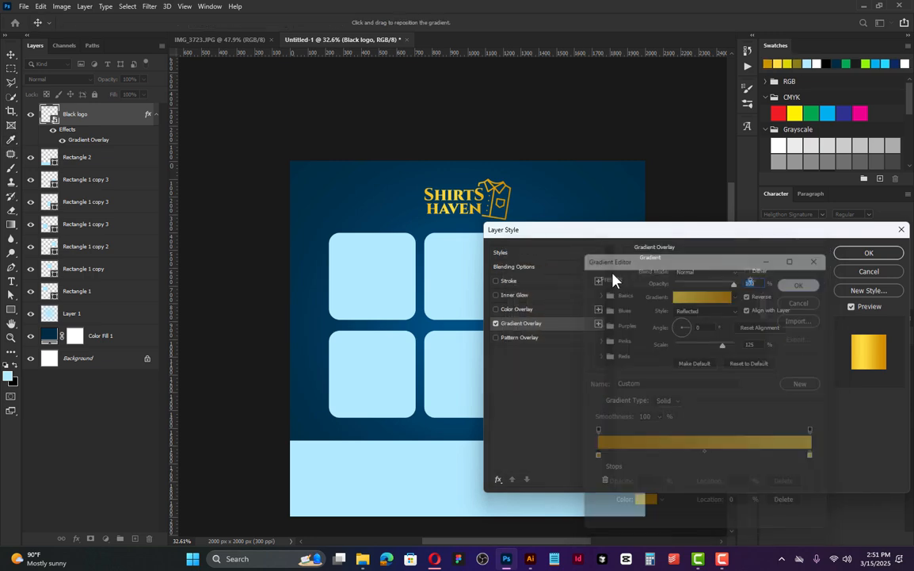
pyautogui.click(867, 252)
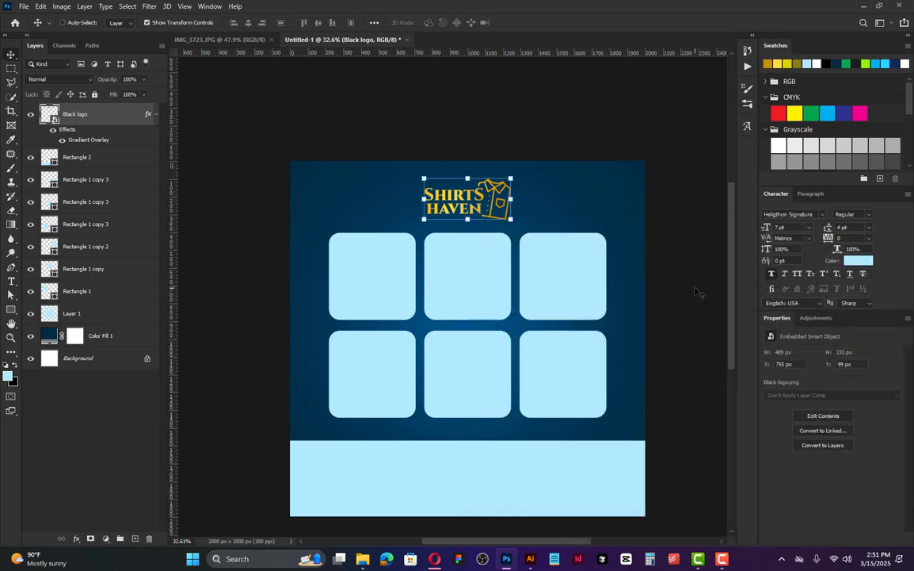
# Nudge the Shirts Haven logo slightly upward above the squares and deselect it.
pyautogui.hotkey('ctrl', 'h')
pyautogui.moveTo(694, 288); pyautogui.dragTo(694, 287)
pyautogui.click(694, 287)
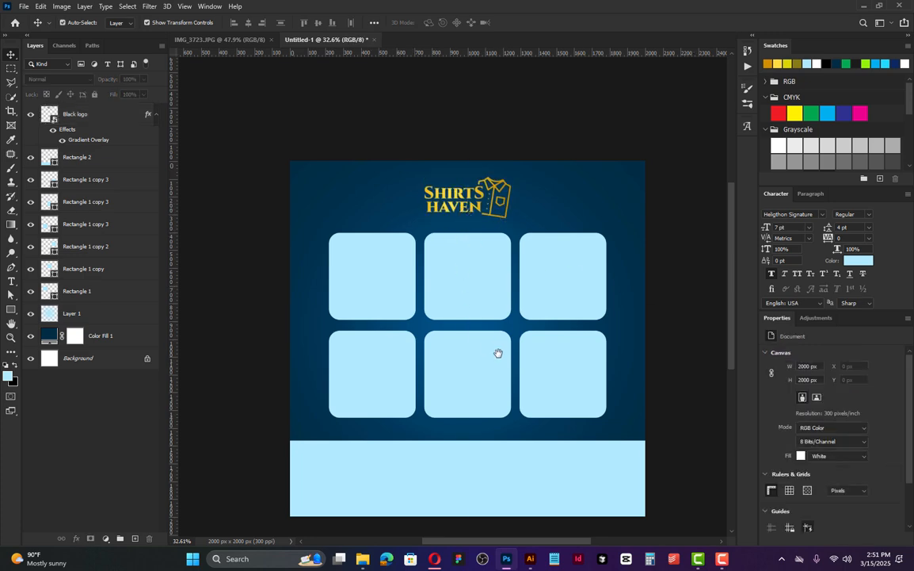
# Examine the bottom band and the rounded squares, selecting the shapes one after another to review the layout.
pyautogui.scroll(-1, 453, 305)
pyautogui.scroll(1, 449, 450)
pyautogui.scroll(-2, 478, 446)
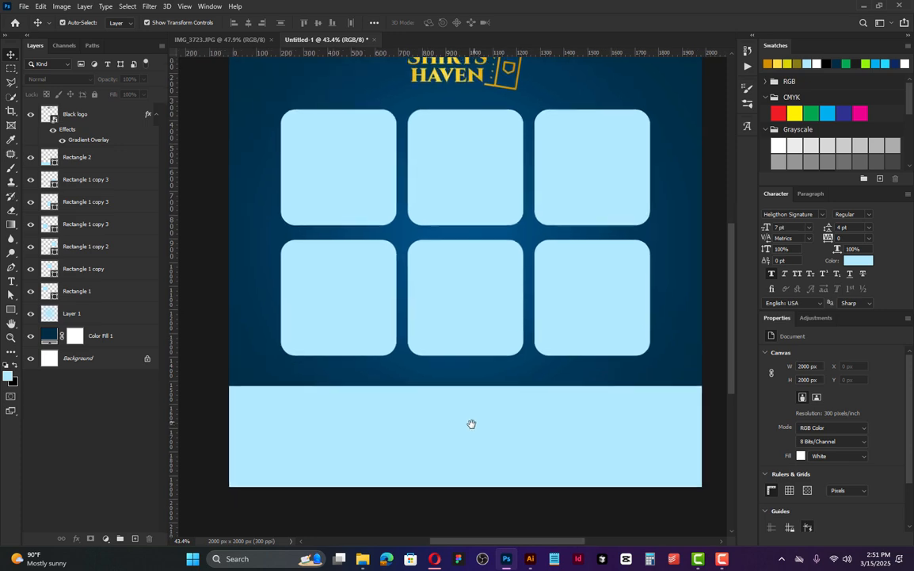
pyautogui.click(474, 428)
pyautogui.scroll(1, 480, 378)
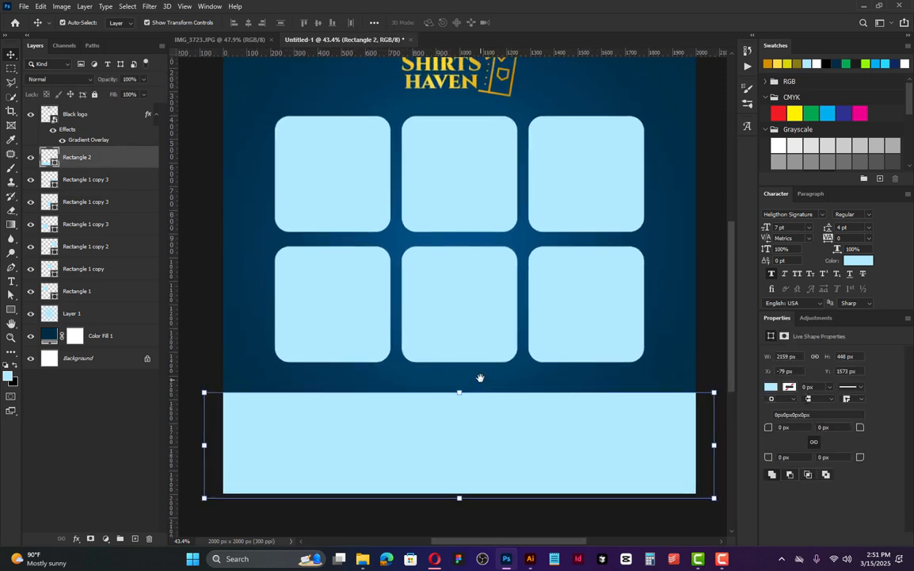
pyautogui.click(221, 333)
pyautogui.click(337, 435)
pyautogui.scroll(1, 319, 424)
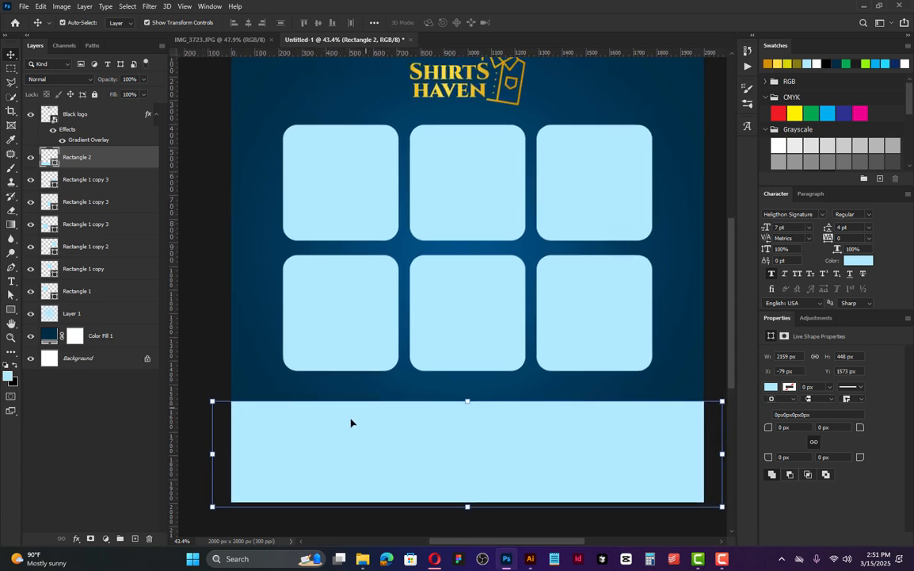
pyautogui.click(212, 331)
pyautogui.moveTo(210, 315); pyautogui.dragTo(214, 343)
pyautogui.moveTo(411, 262); pyautogui.dragTo(408, 276)
pyautogui.click(354, 238)
pyautogui.click(471, 238)
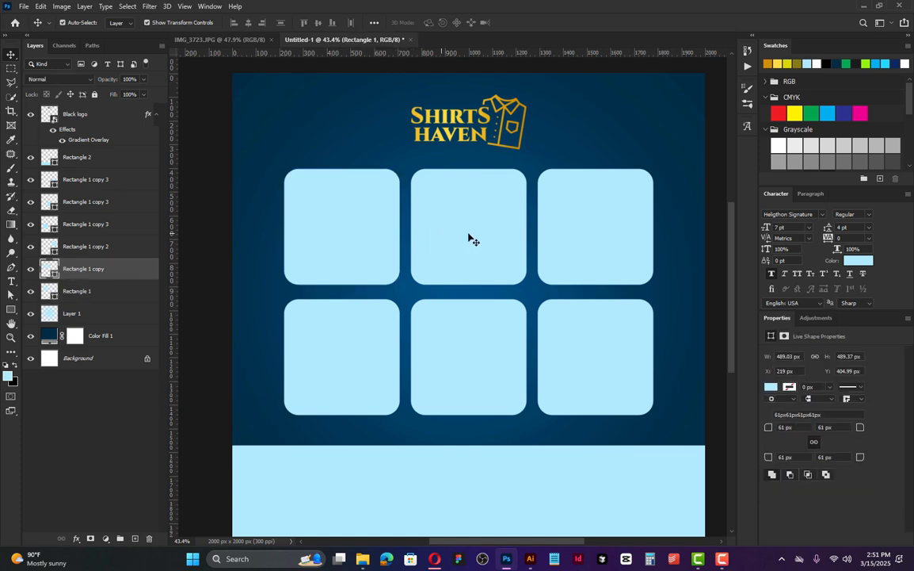
pyautogui.click(570, 237)
pyautogui.click(559, 345)
pyautogui.click(503, 367)
pyautogui.click(329, 364)
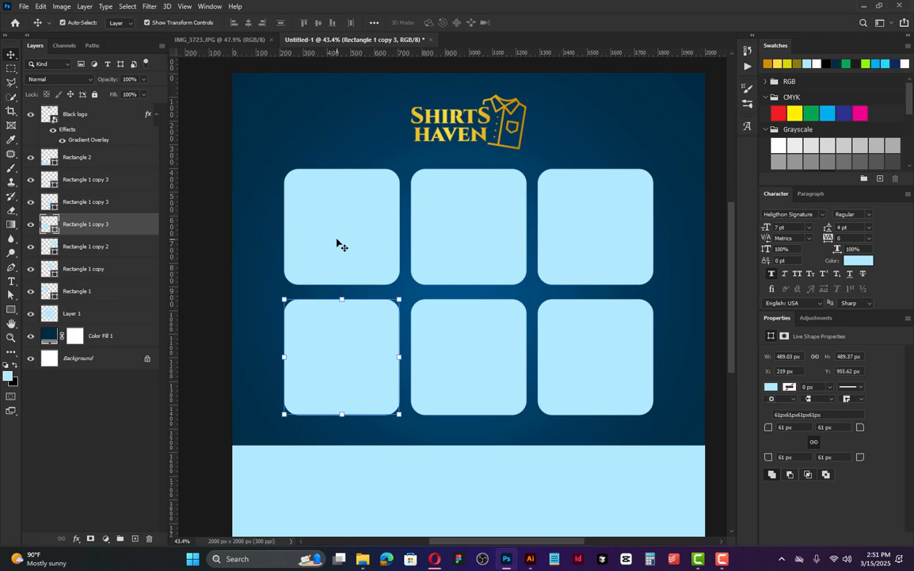
# Select the Rectangle 1 square and place the folded blue shirt image from the Downloads folder directly above its layer.
pyautogui.click(332, 237)
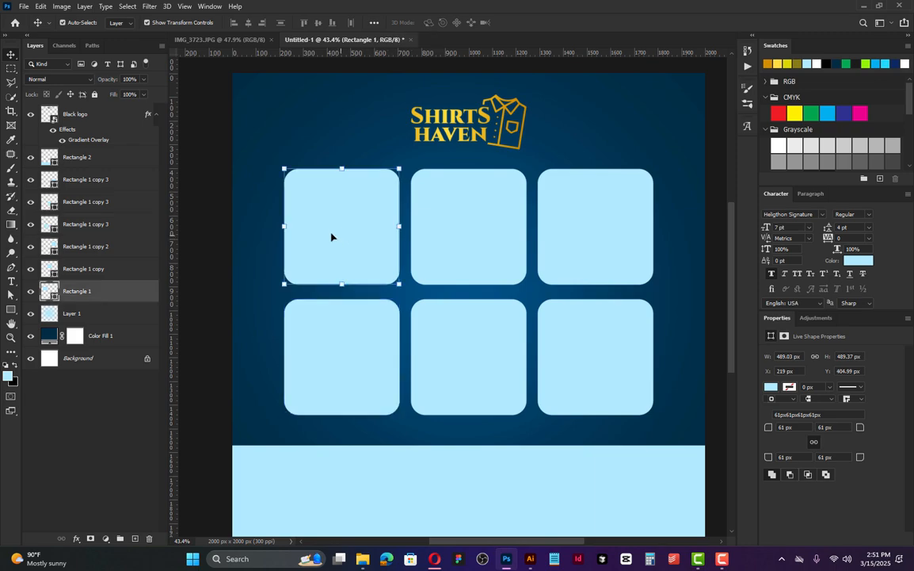
pyautogui.click(434, 559)
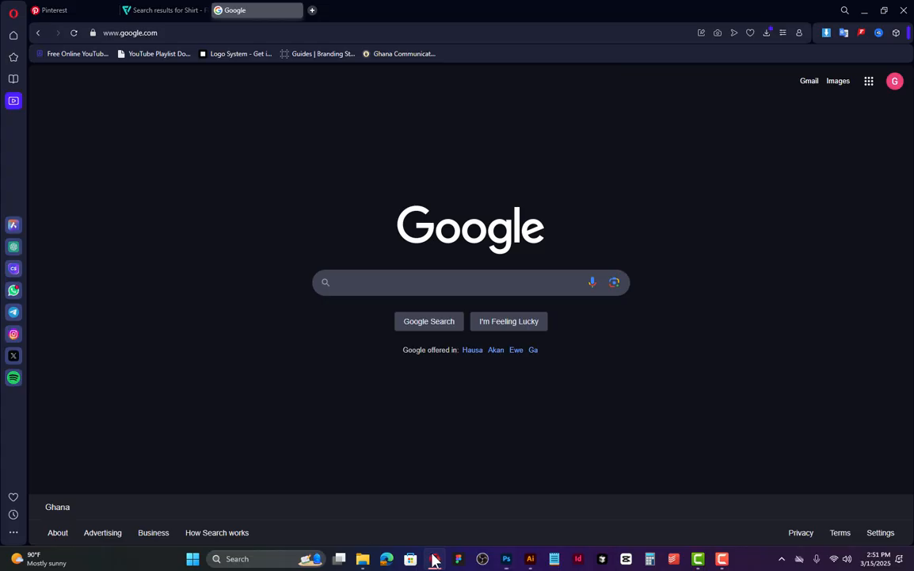
pyautogui.click(865, 11)
pyautogui.click(363, 559)
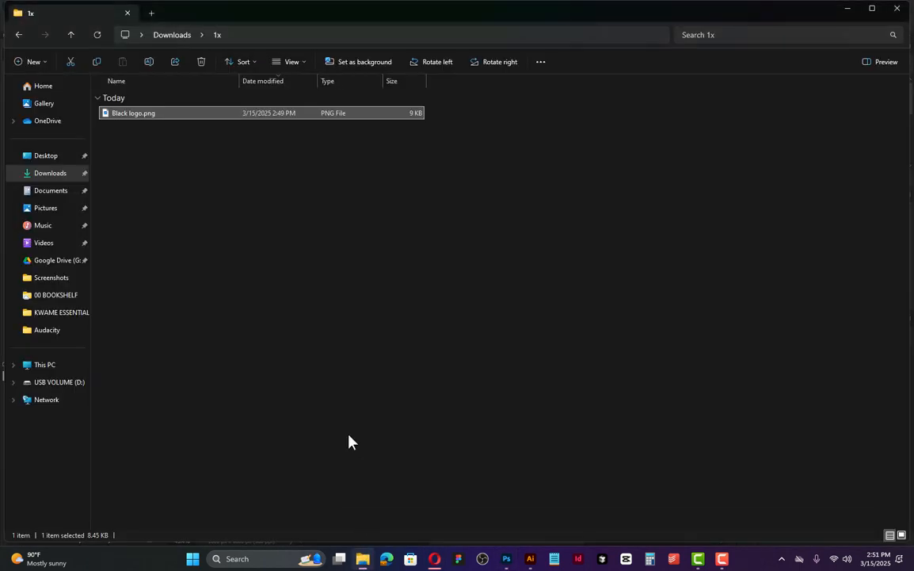
pyautogui.click(45, 189)
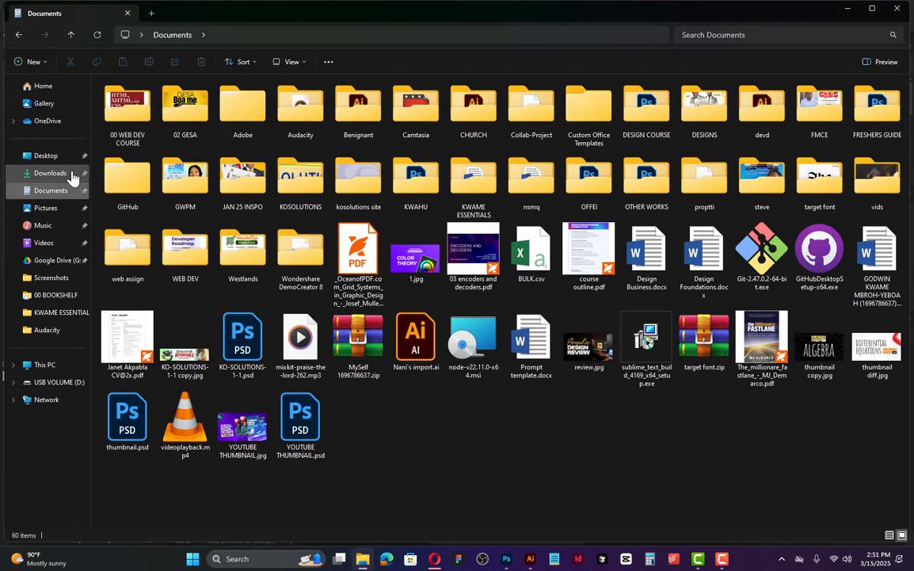
pyautogui.click(69, 174)
pyautogui.click(381, 140)
pyautogui.moveTo(381, 140); pyautogui.dragTo(458, 373)
pyautogui.moveTo(347, 270); pyautogui.dragTo(346, 271)
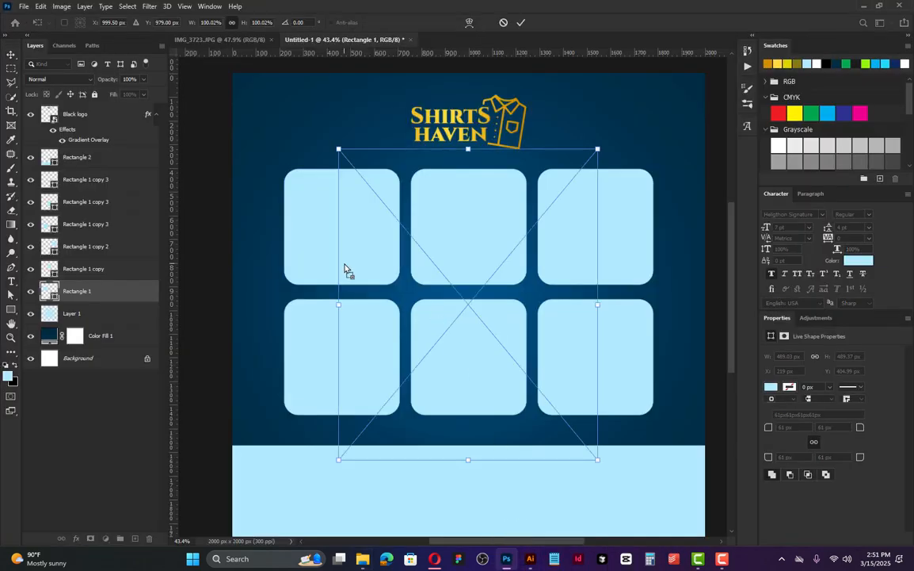
# Scale the shirt image to about 37.20% and centre it over the first square in the upper row.
pyautogui.moveTo(598, 459); pyautogui.dragTo(454, 290)
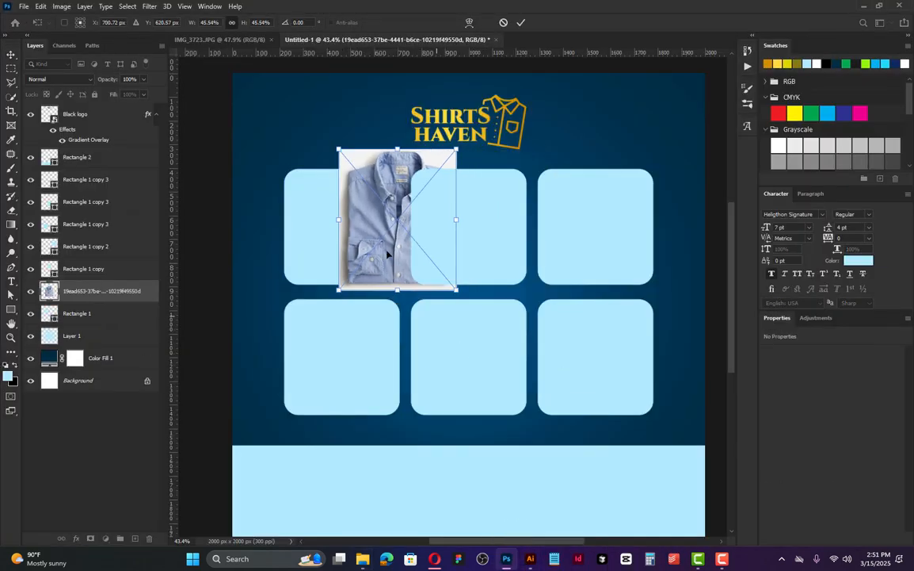
pyautogui.moveTo(373, 244); pyautogui.dragTo(319, 259)
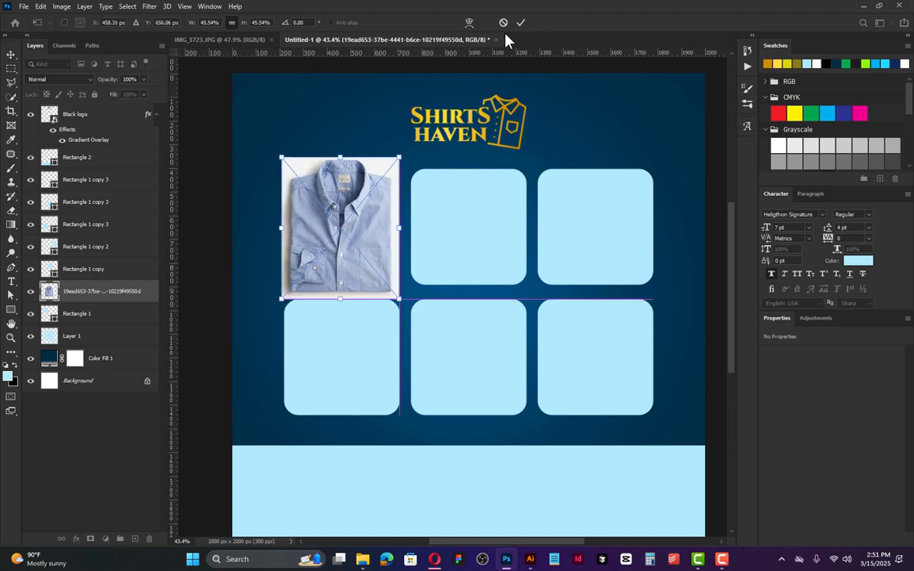
pyautogui.moveTo(340, 162); pyautogui.dragTo(339, 167)
pyautogui.moveTo(340, 299); pyautogui.dragTo(341, 280)
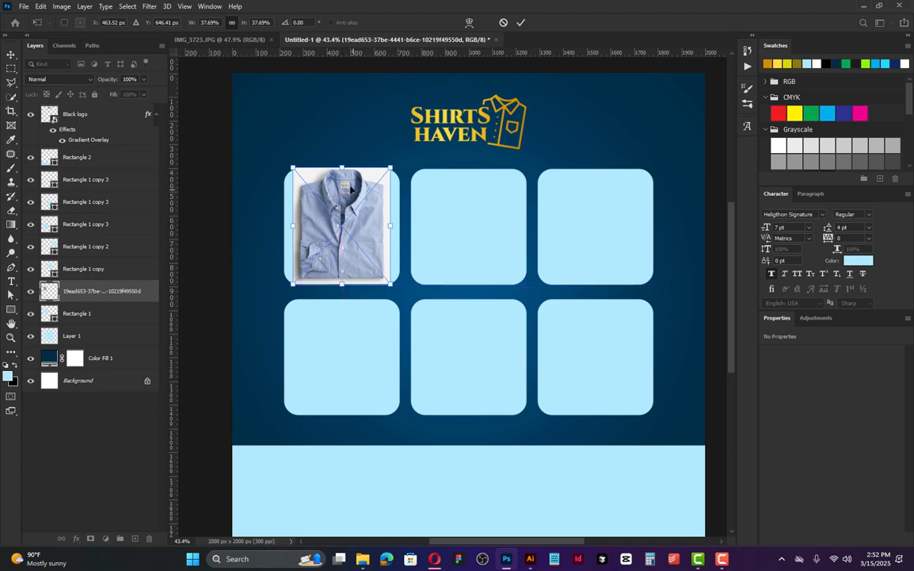
pyautogui.moveTo(343, 169); pyautogui.dragTo(342, 172)
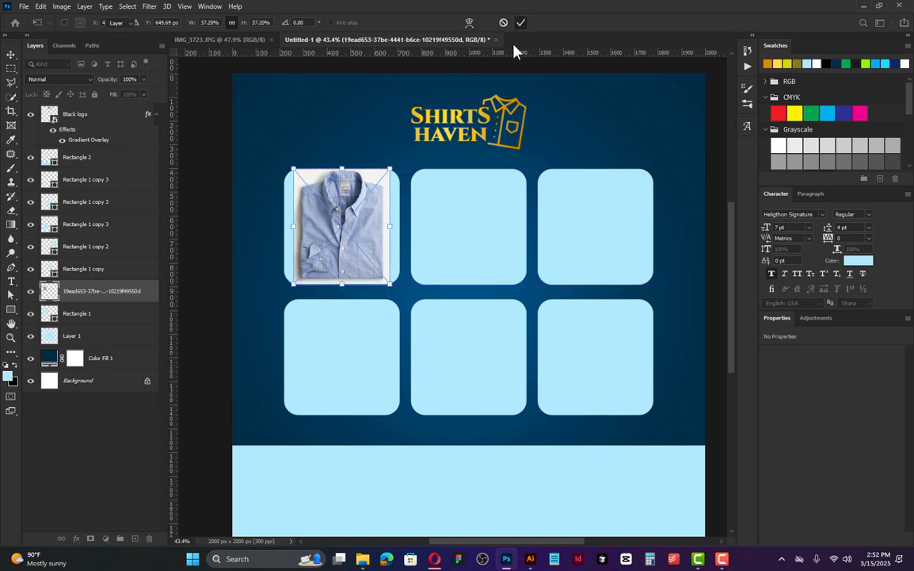
pyautogui.click(520, 22)
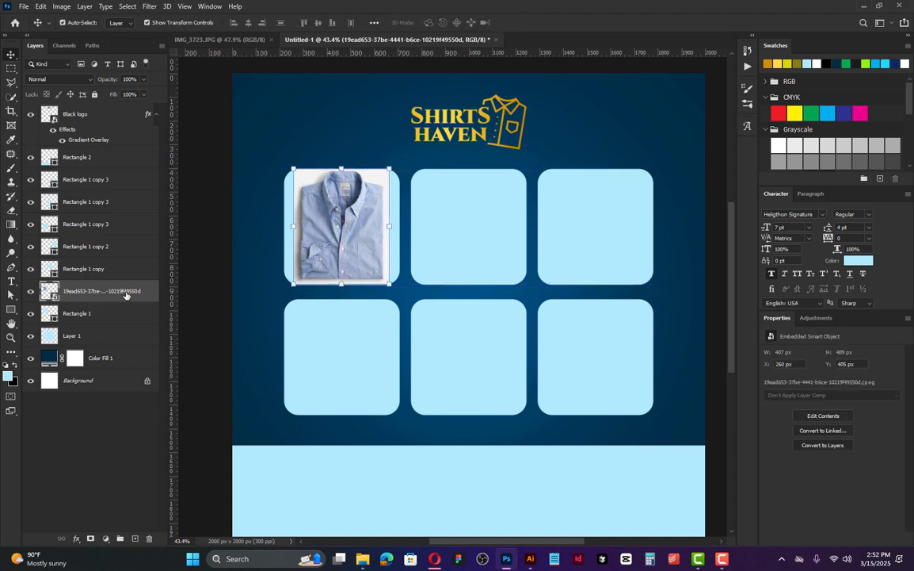
# Clip the shirt image to the Rectangle 1 square with a clipping mask.
pyautogui.rightClick(101, 295)
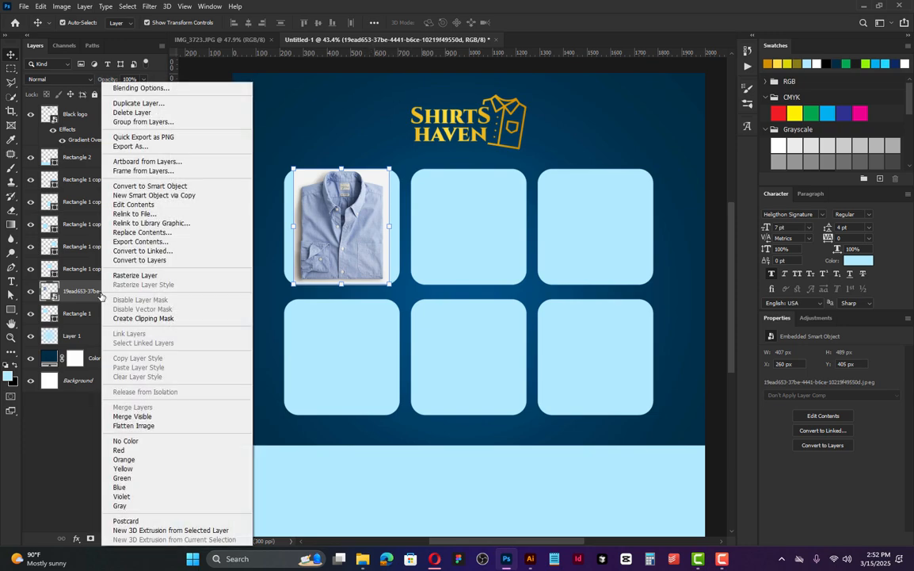
pyautogui.click(88, 293)
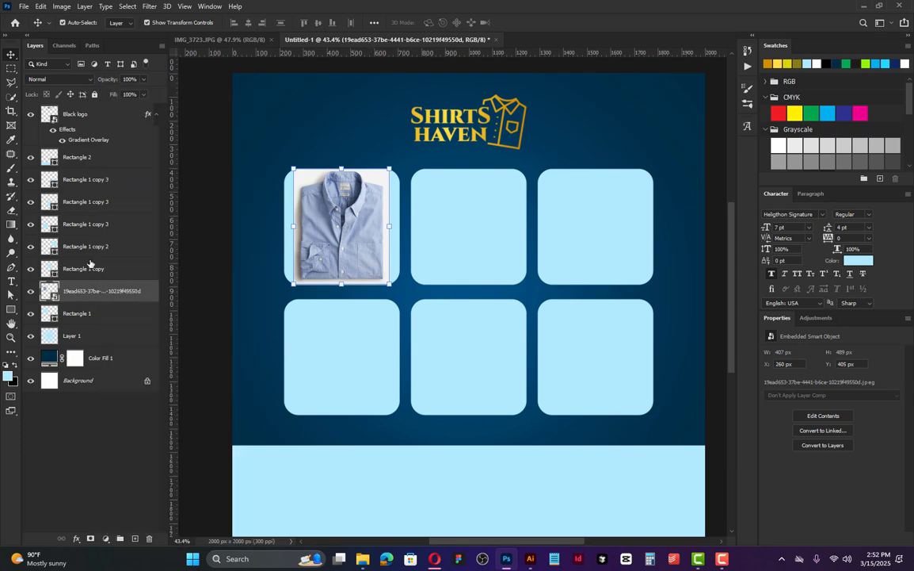
pyautogui.rightClick(92, 294)
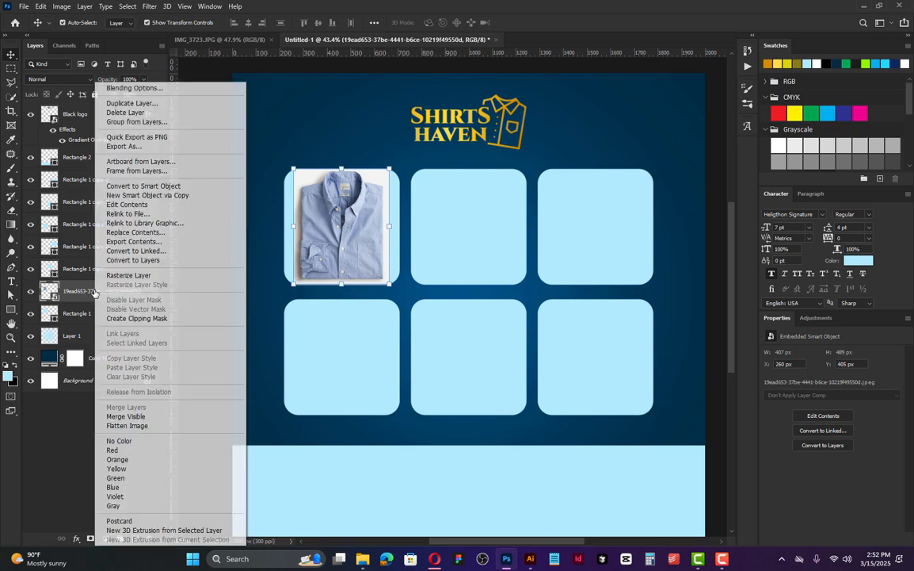
pyautogui.click(125, 317)
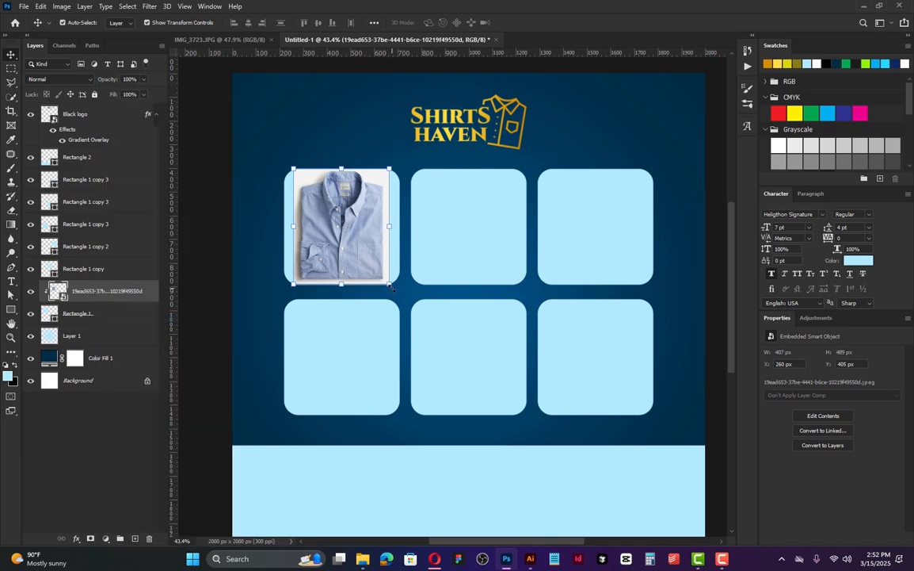
# Enlarge the clipped shirt image to about 39.39% and shift it down so it runs past the square's lower edge.
pyautogui.moveTo(389, 286); pyautogui.dragTo(422, 265)
pyautogui.moveTo(356, 247); pyautogui.dragTo(356, 257)
pyautogui.click(522, 24)
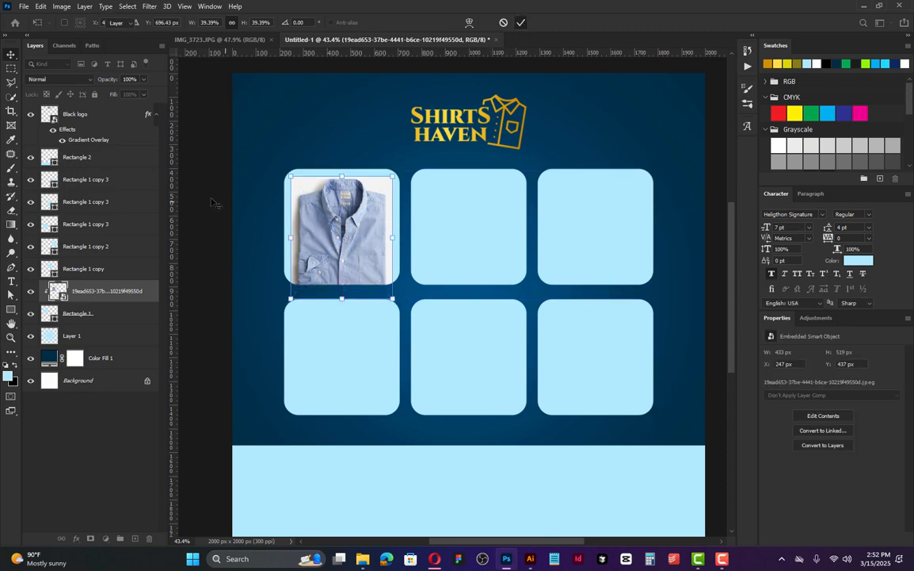
# Recolour the Rectangle 1 square with the near-white #f3f3f3 sampled from the blue shirt photo's background.
pyautogui.scroll(5, 319, 184)
pyautogui.click(319, 184)
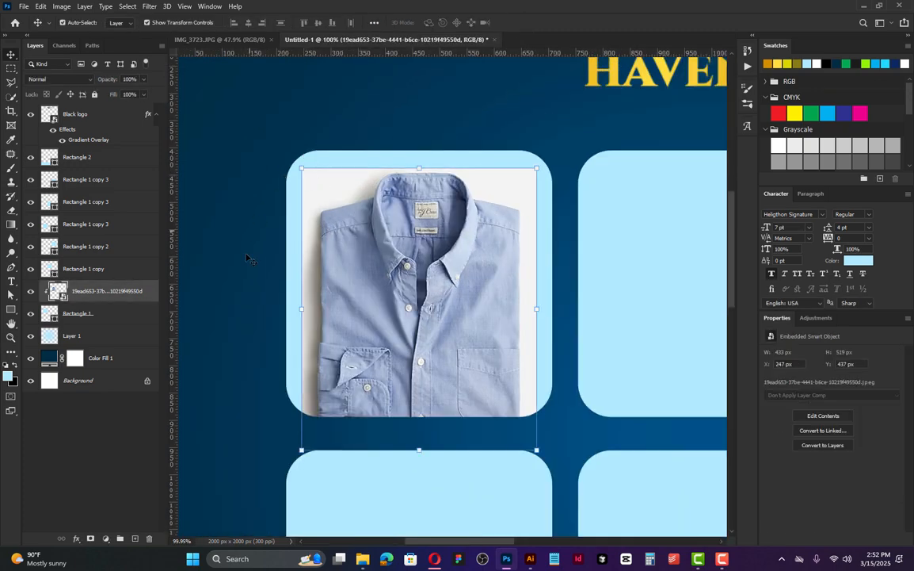
pyautogui.click(79, 313)
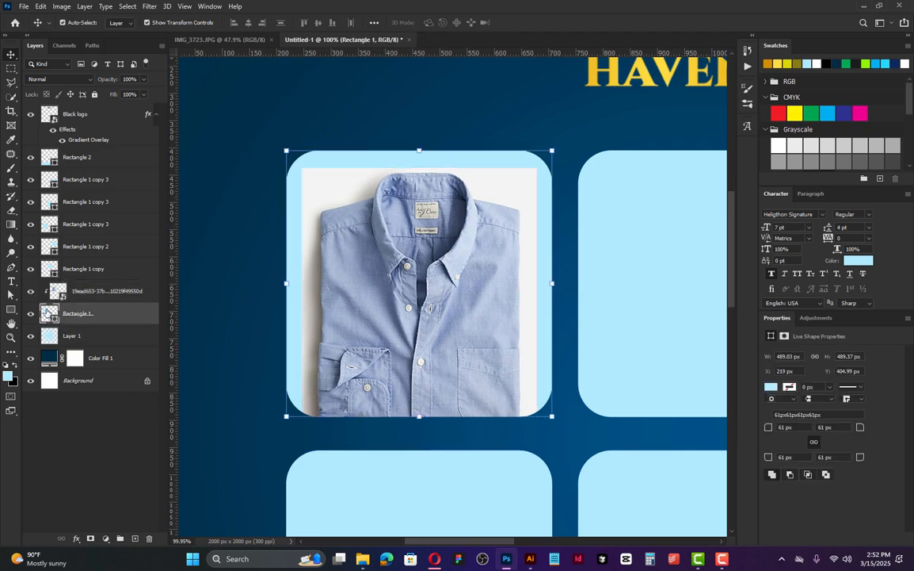
pyautogui.doubleClick(47, 313)
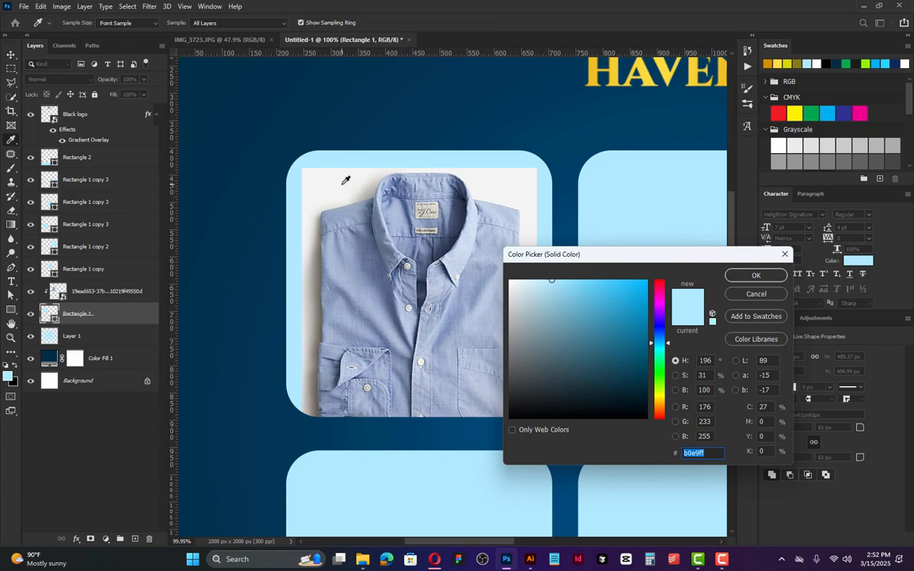
pyautogui.click(316, 176)
pyautogui.click(778, 274)
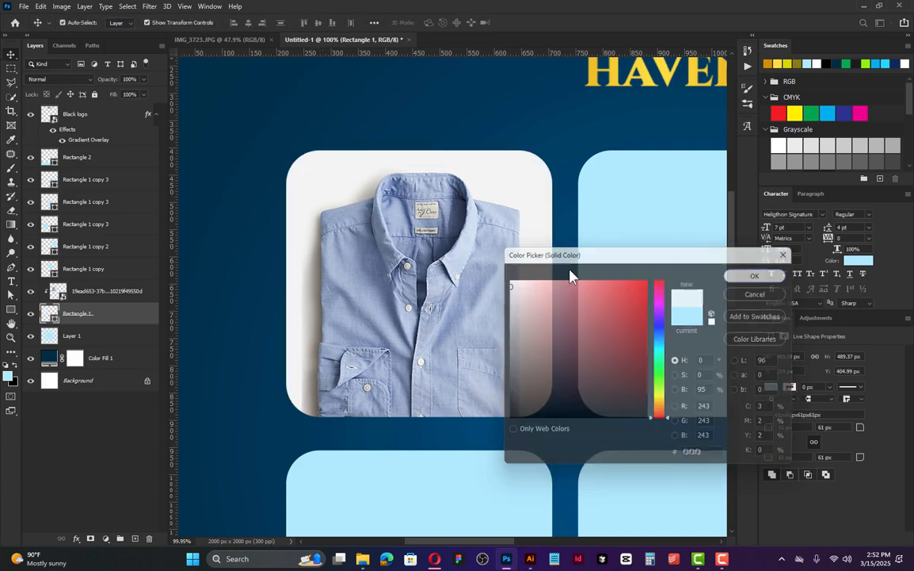
# Place the "men's casual shirts _ J_Crew" image from the Downloads folder directly above the Rectangle 1 copy square's layer.
pyautogui.scroll(-3, 380, 241)
pyautogui.moveTo(428, 262); pyautogui.dragTo(430, 263)
pyautogui.moveTo(506, 271); pyautogui.dragTo(426, 265)
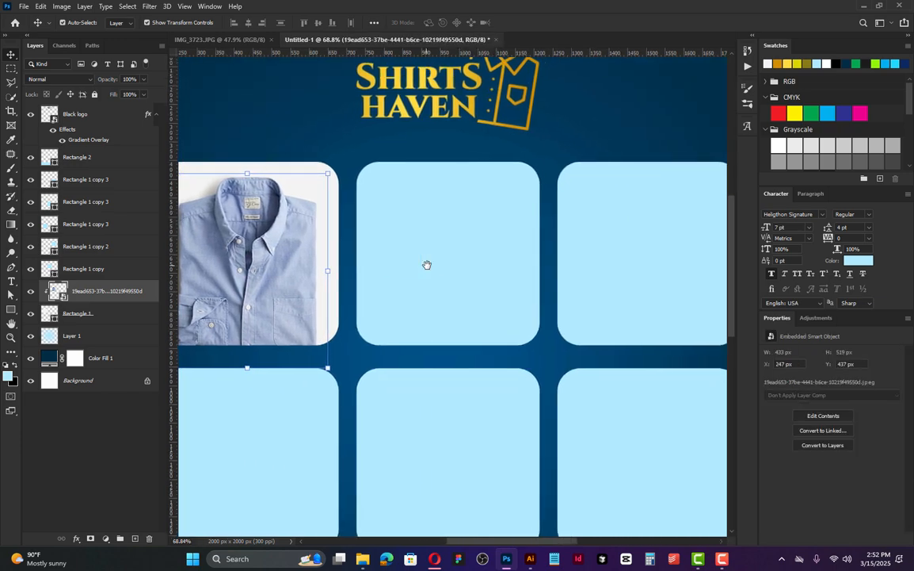
pyautogui.click(426, 267)
pyautogui.moveTo(376, 561)
pyautogui.click(337, 502)
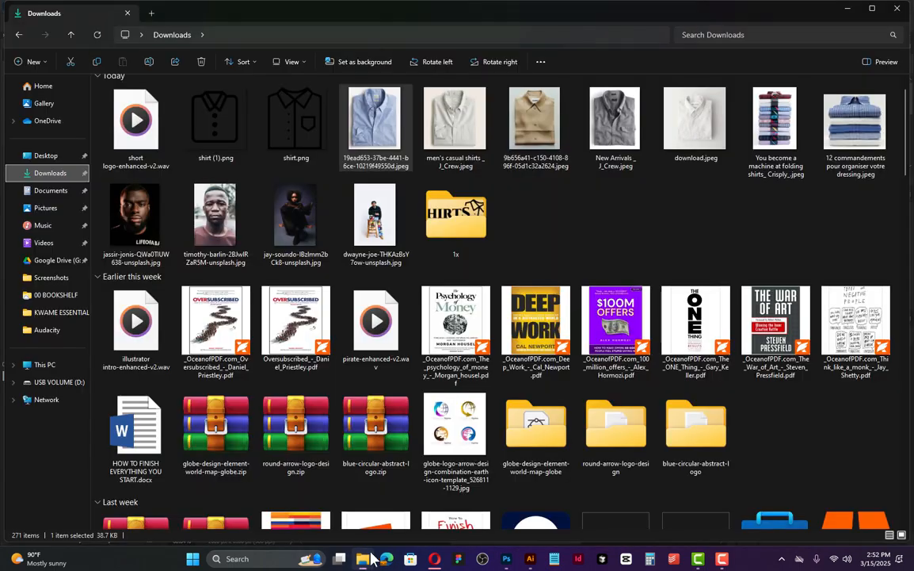
pyautogui.moveTo(510, 560); pyautogui.dragTo(400, 272)
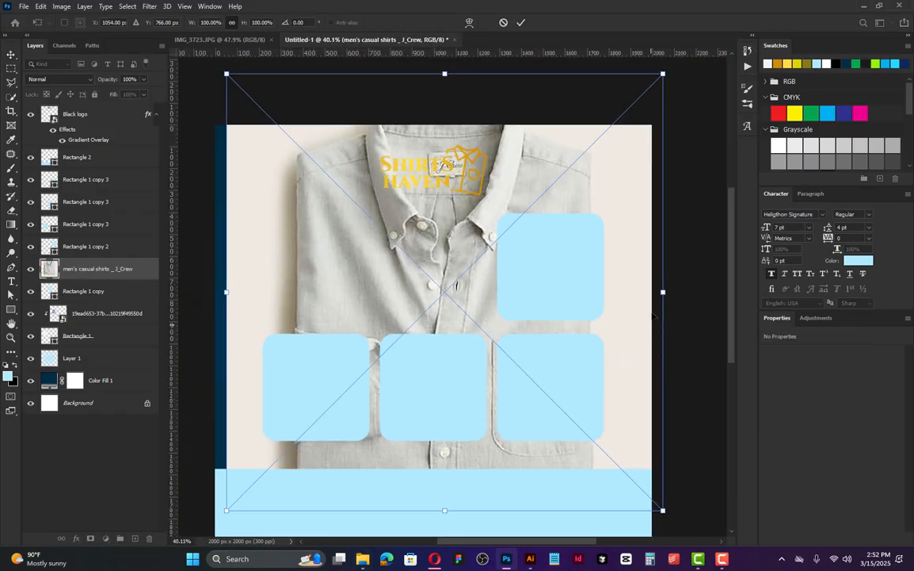
# Scale the men's casual shirt image to about 26.03% over the upper middle square and clip it to that square.
pyautogui.moveTo(664, 292); pyautogui.dragTo(450, 263)
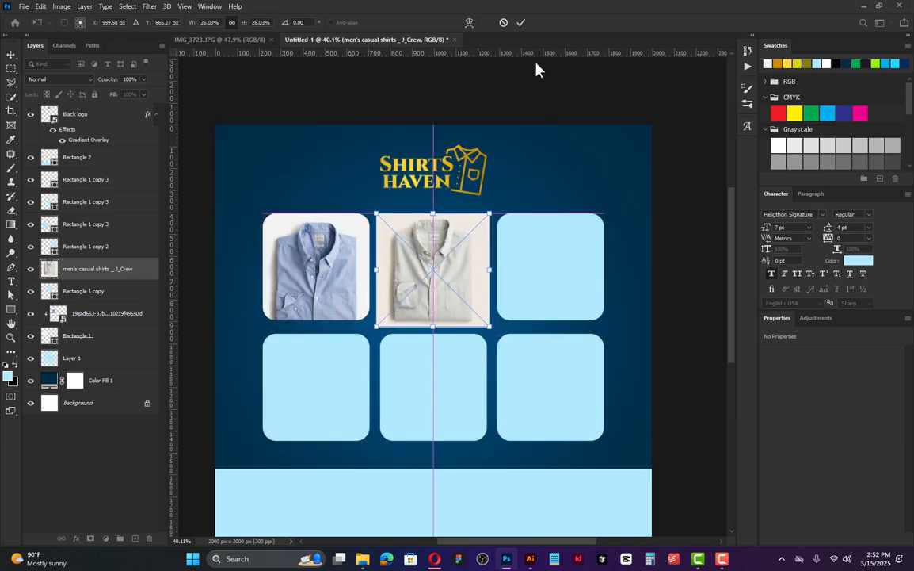
pyautogui.click(520, 24)
pyautogui.rightClick(117, 268)
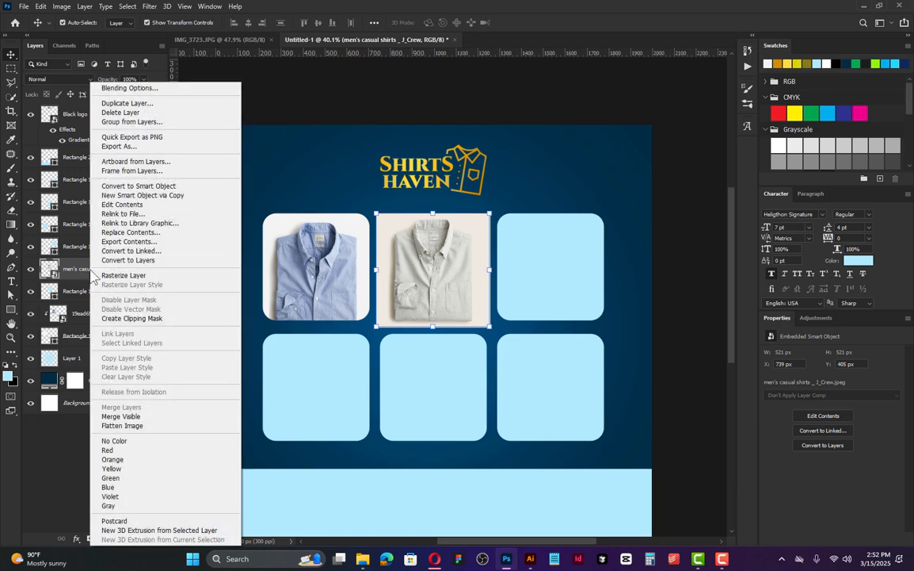
pyautogui.click(116, 319)
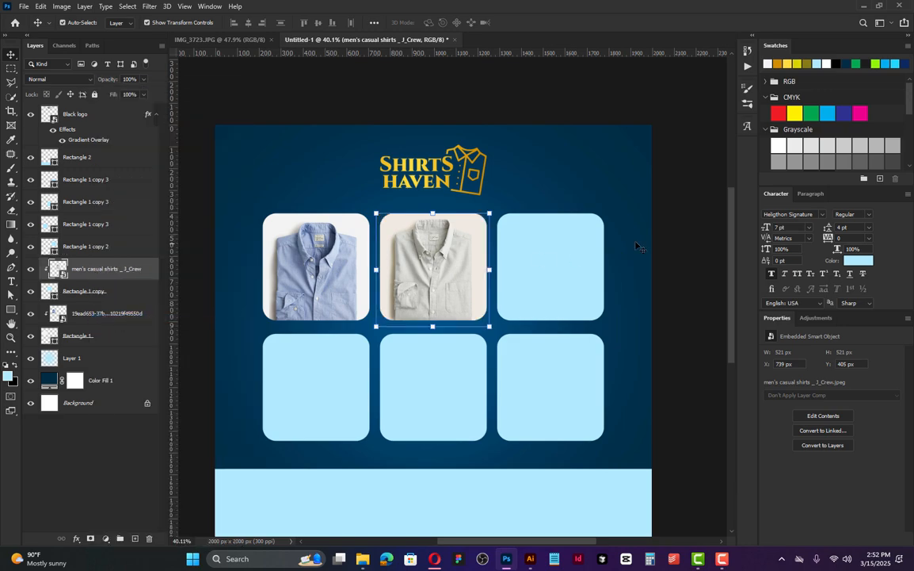
pyautogui.click(698, 251)
# Select the upper-right square and place the tan shirt image from the Downloads folder above its layer.
pyautogui.click(559, 280)
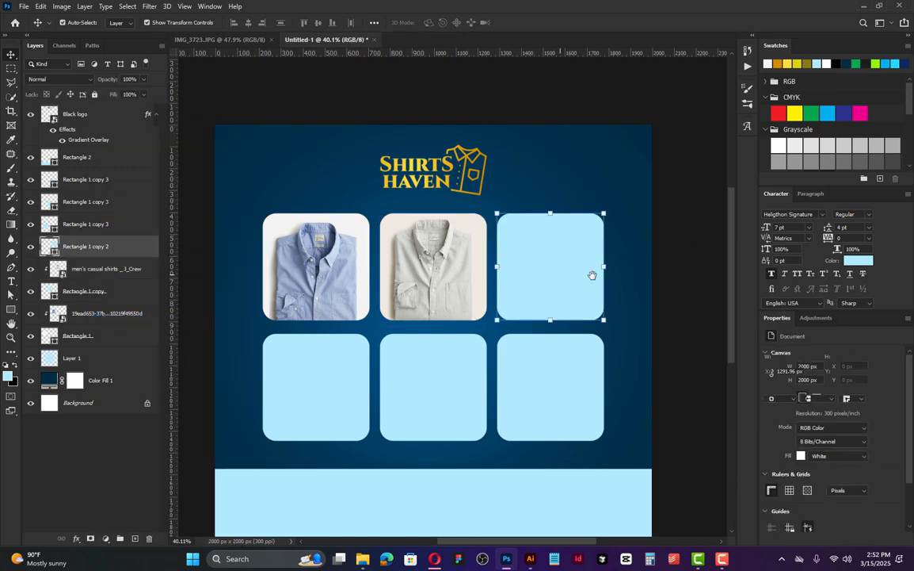
pyautogui.moveTo(592, 275); pyautogui.dragTo(538, 271)
pyautogui.click(361, 559)
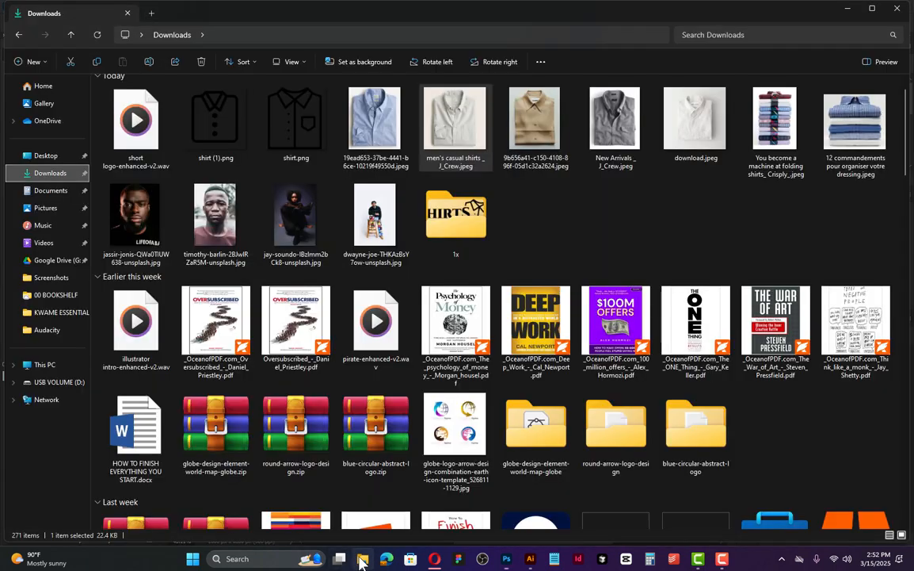
pyautogui.moveTo(535, 118); pyautogui.dragTo(474, 305)
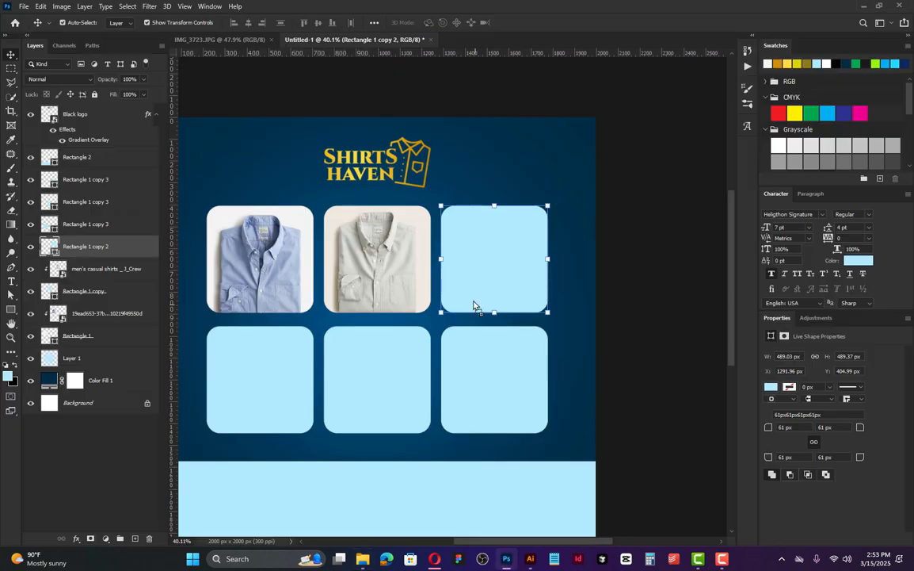
pyautogui.moveTo(539, 259); pyautogui.dragTo(523, 268)
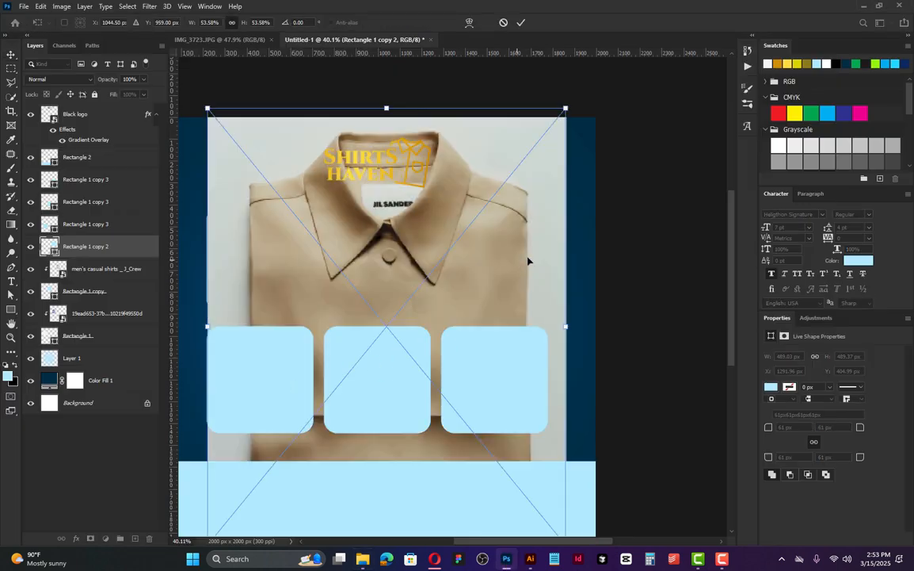
# Scale the tan shirt image to about 21.38% and position it over the upper-right square.
pyautogui.moveTo(565, 327); pyautogui.dragTo(458, 309)
pyautogui.moveTo(397, 310); pyautogui.dragTo(506, 264)
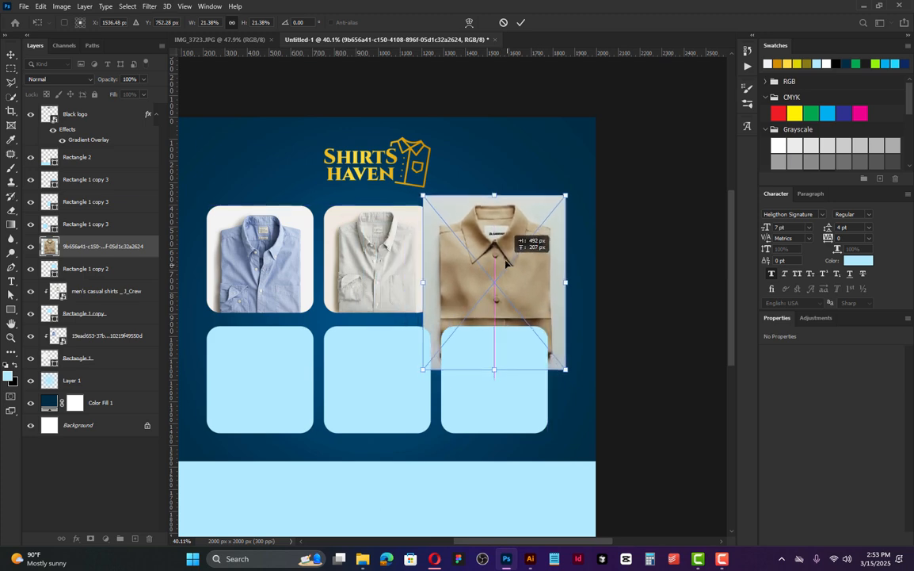
pyautogui.click(522, 23)
# Restack the tan shirt image directly above the lower-left square's layer and move it over that square.
pyautogui.click(282, 373)
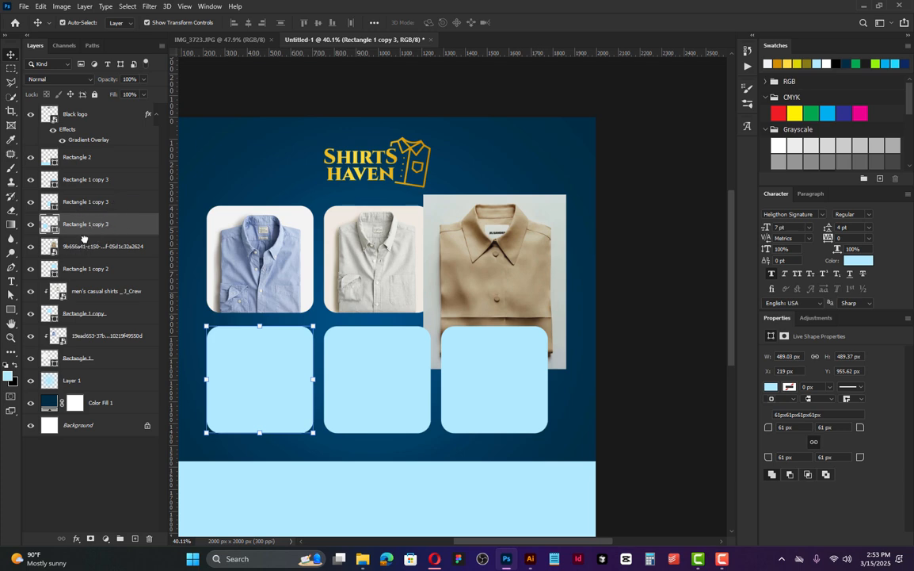
pyautogui.moveTo(84, 225); pyautogui.dragTo(84, 252)
pyautogui.click(552, 276)
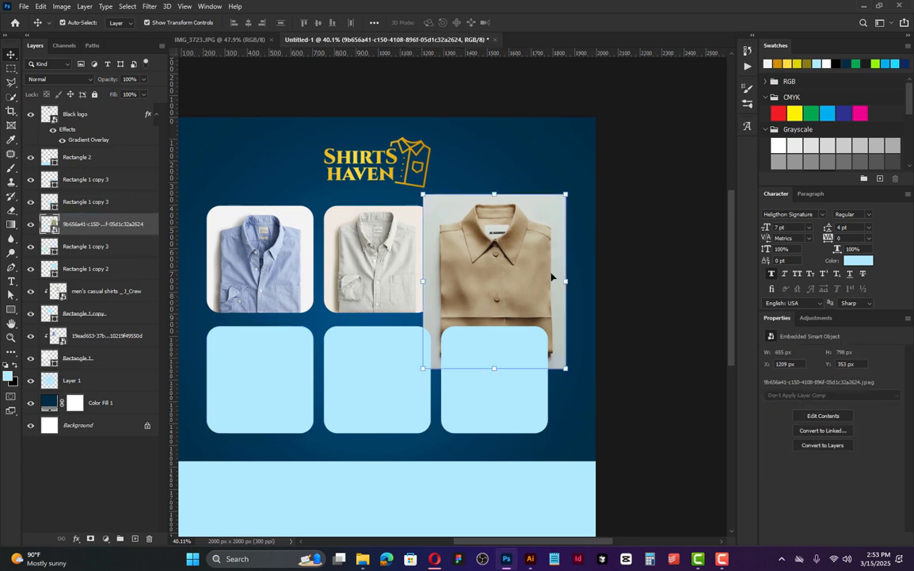
pyautogui.moveTo(547, 252); pyautogui.dragTo(320, 342)
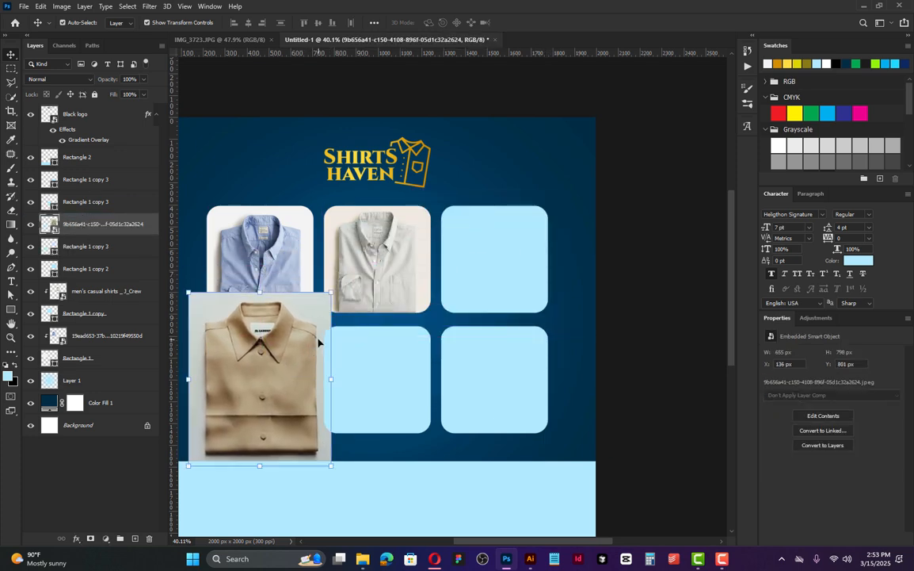
# Scale the tan shirt image to about 15.97%, clip it to the lower-left square and shift it slightly down.
pyautogui.moveTo(329, 381); pyautogui.dragTo(316, 373)
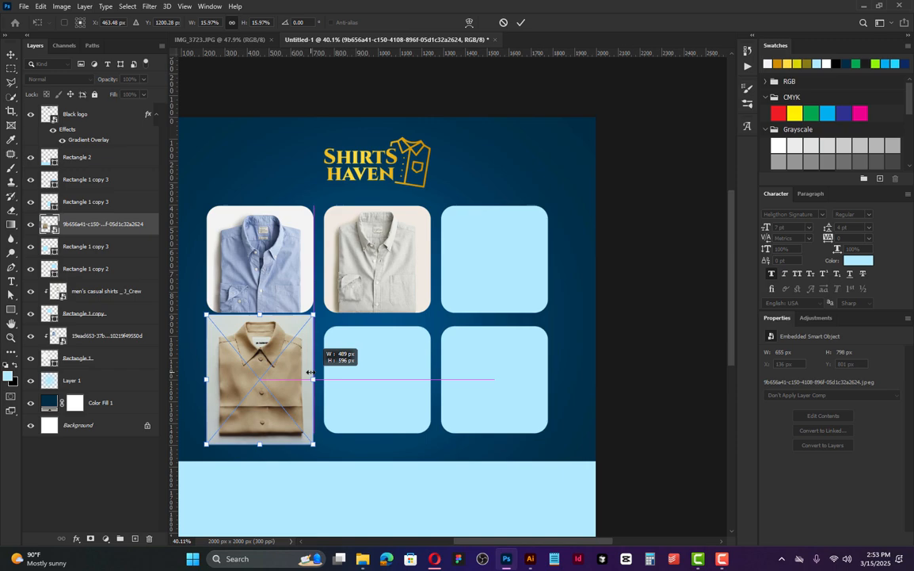
pyautogui.click(521, 24)
pyautogui.rightClick(112, 225)
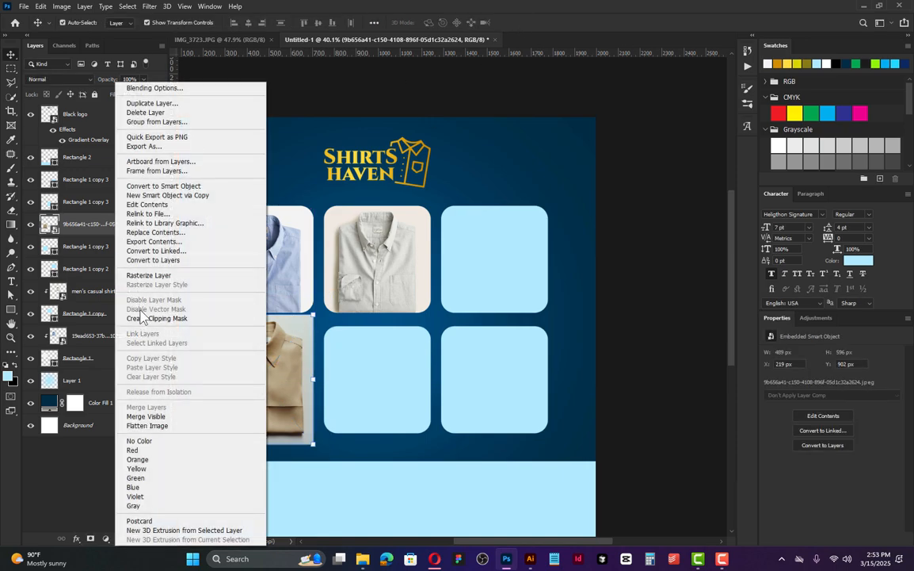
pyautogui.click(143, 319)
pyautogui.moveTo(239, 360); pyautogui.dragTo(244, 358)
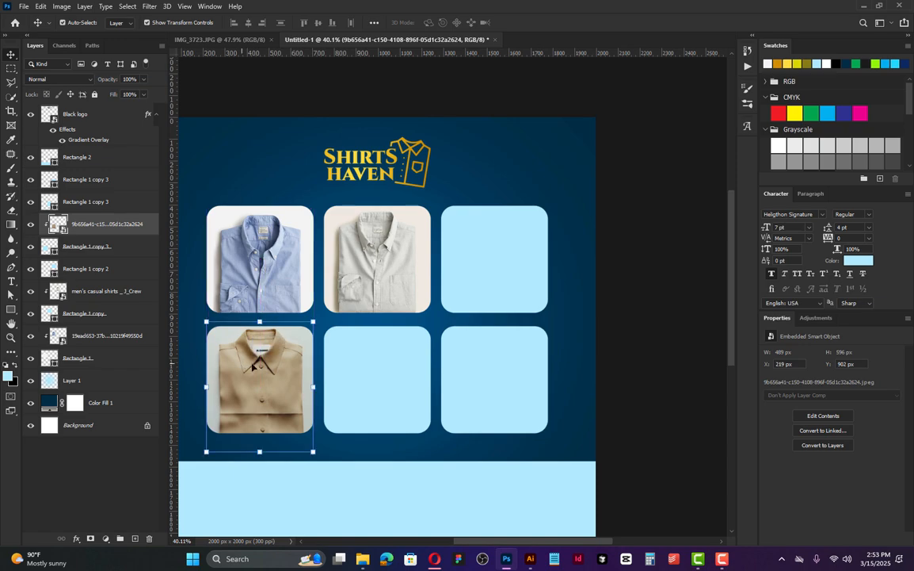
# Select the lower middle square and place the grey "New Arrivals _ J_Crew" shirt image from Downloads above its layer.
pyautogui.click(384, 378)
pyautogui.moveTo(435, 557)
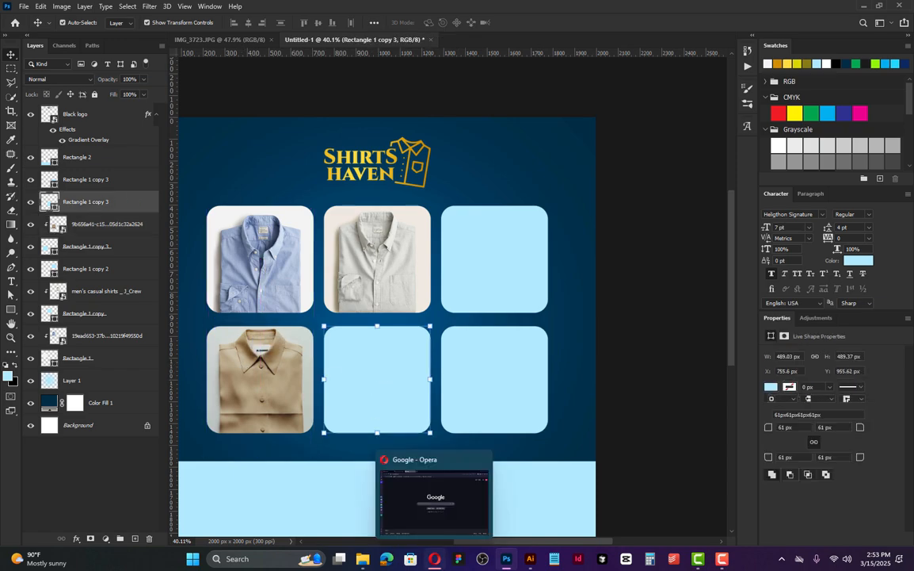
pyautogui.click(363, 557)
pyautogui.moveTo(612, 119); pyautogui.dragTo(334, 374)
# Scale the grey shirt image to about 16.47% and position it over the lower middle square.
pyautogui.moveTo(564, 327); pyautogui.dragTo(451, 310)
pyautogui.moveTo(418, 294); pyautogui.dragTo(389, 410)
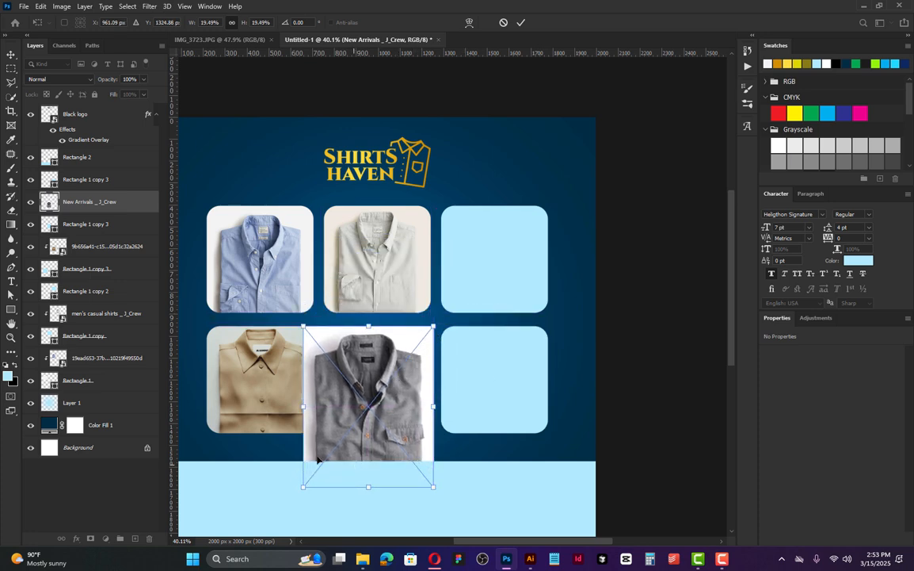
pyautogui.moveTo(303, 407); pyautogui.dragTo(365, 397)
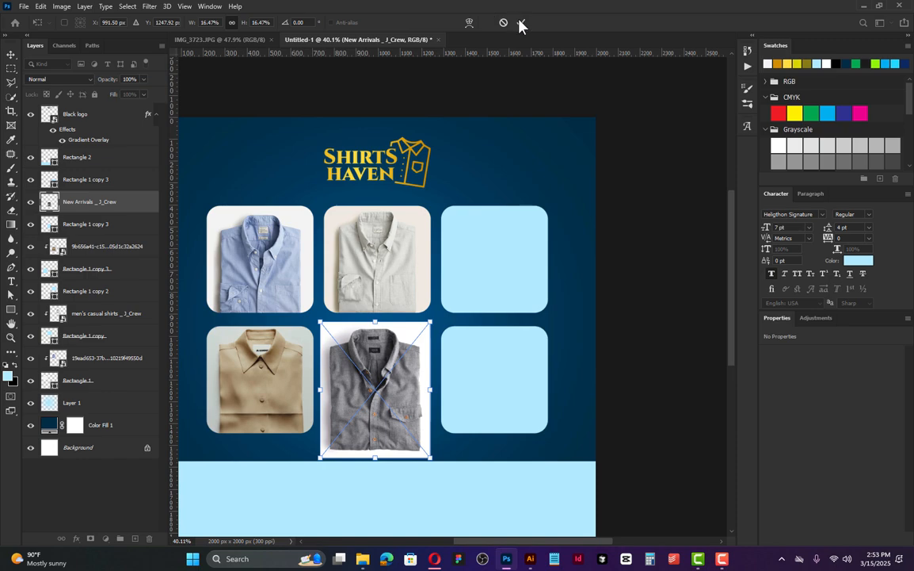
pyautogui.click(521, 23)
# Clip the grey shirt image to the lower middle square with a clipping mask.
pyautogui.rightClick(123, 202)
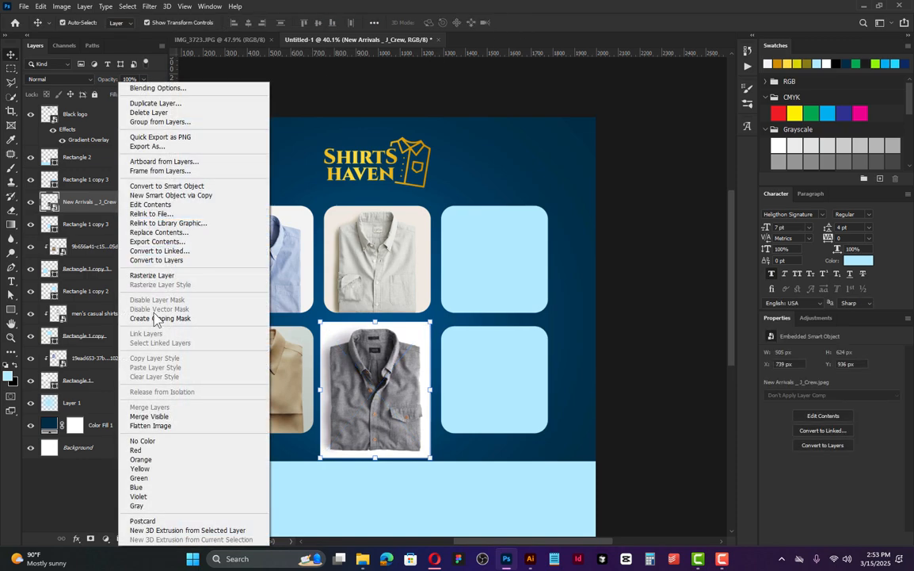
pyautogui.click(162, 319)
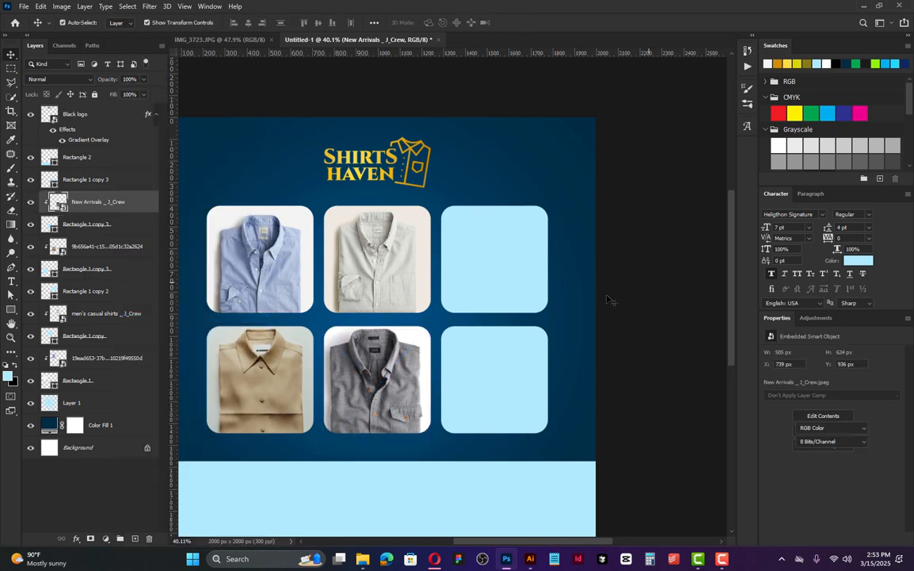
pyautogui.click(634, 302)
# Delete the empty lower-right square.
pyautogui.moveTo(641, 302); pyautogui.dragTo(627, 262)
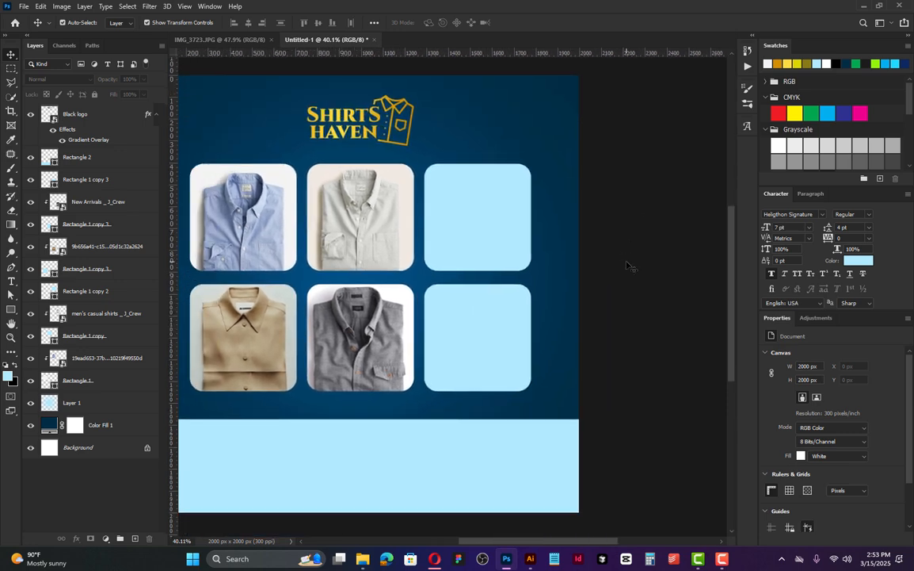
pyautogui.click(451, 260)
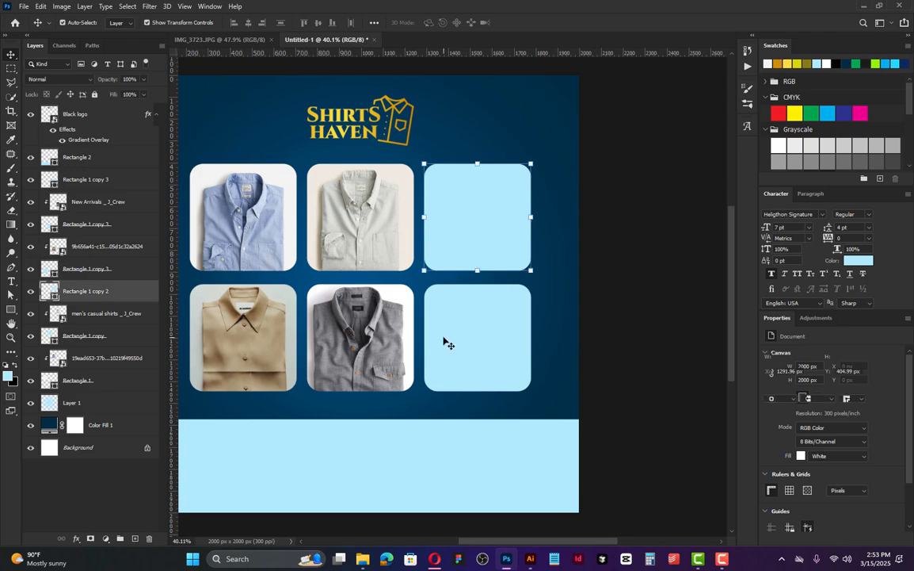
pyautogui.click(445, 342)
pyautogui.press('Delete')
# Stretch the upper-right square down to the lower row's bottom edge, making it about 1040 px tall.
pyautogui.click(497, 241)
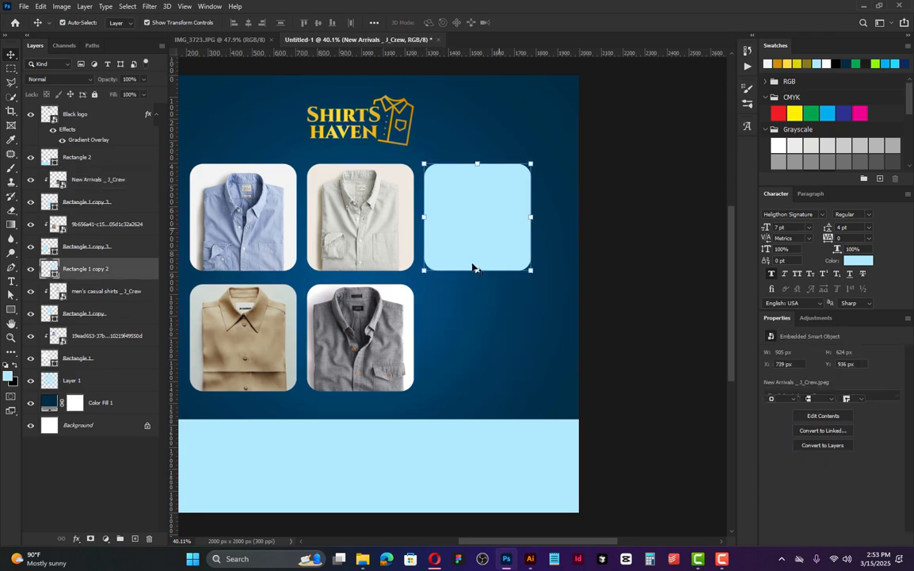
pyautogui.moveTo(477, 270); pyautogui.dragTo(466, 392)
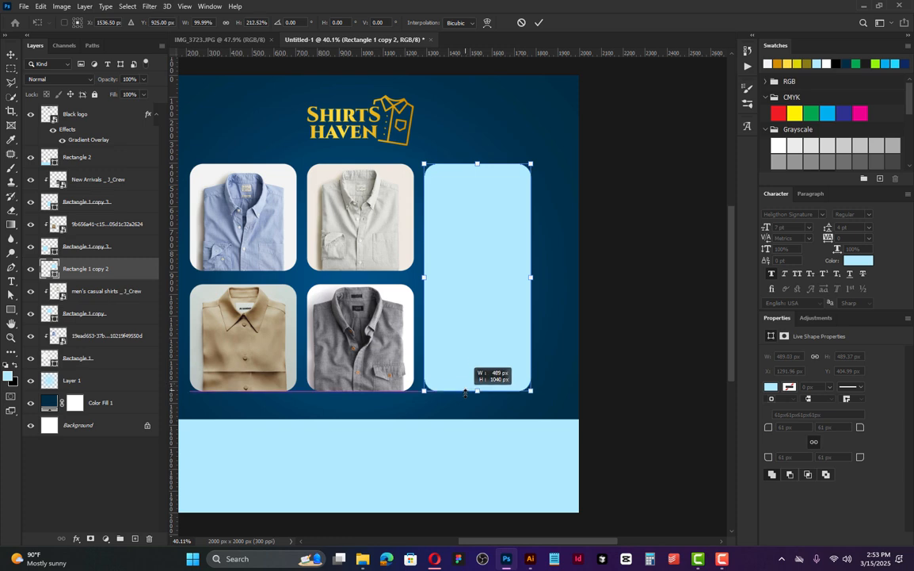
pyautogui.click(538, 22)
# Place the "You become a machine at folding shirts_ Crisply_" image from Downloads above the tall rectangle's layer.
pyautogui.moveTo(567, 188); pyautogui.dragTo(612, 179)
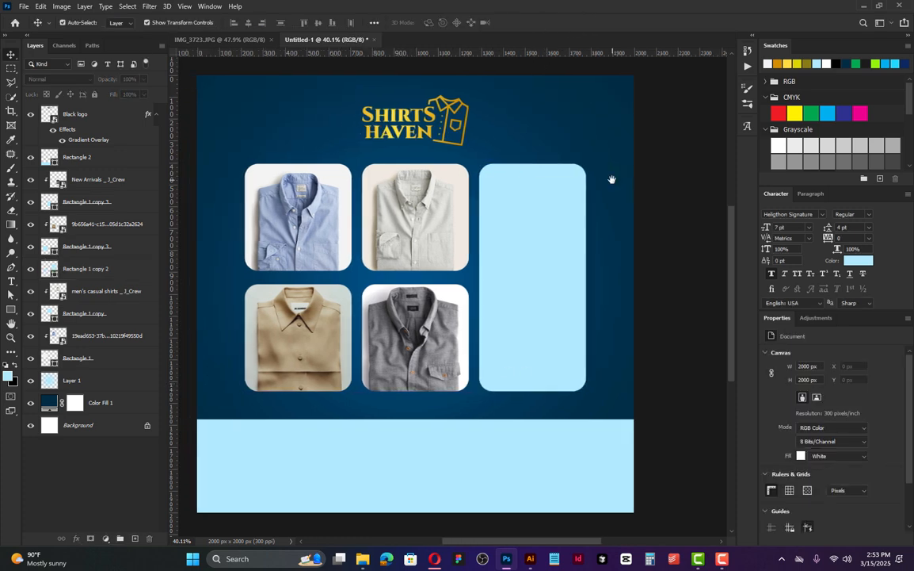
pyautogui.click(521, 248)
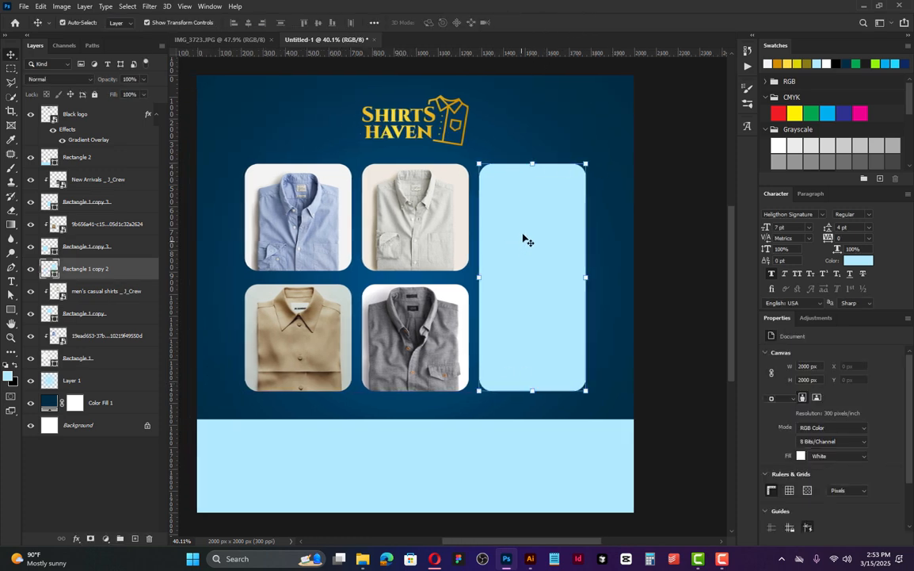
pyautogui.click(367, 557)
pyautogui.moveTo(780, 112); pyautogui.dragTo(496, 338)
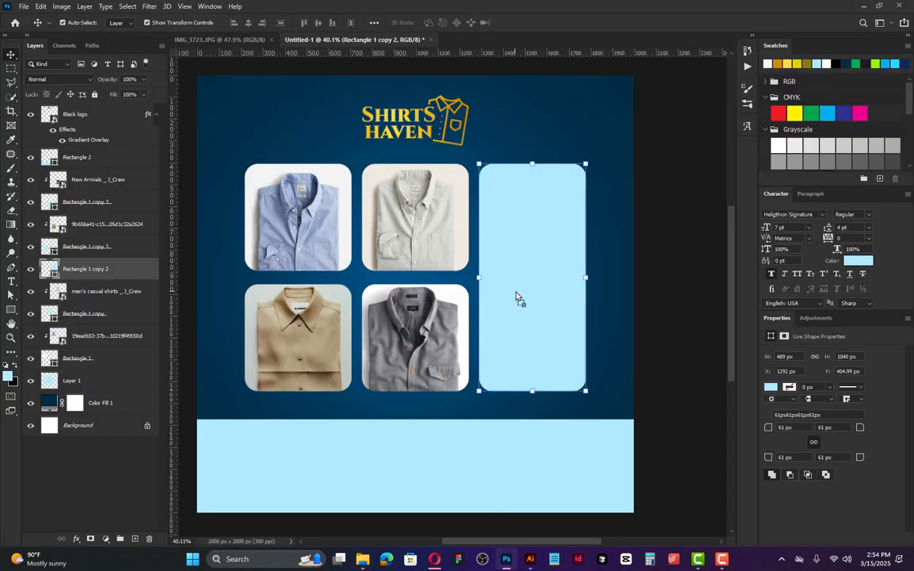
# Scale the placed folded-shirts image to about 36.6% and align its upper-left corner with the tall rectangle's.
pyautogui.moveTo(516, 296); pyautogui.dragTo(608, 306)
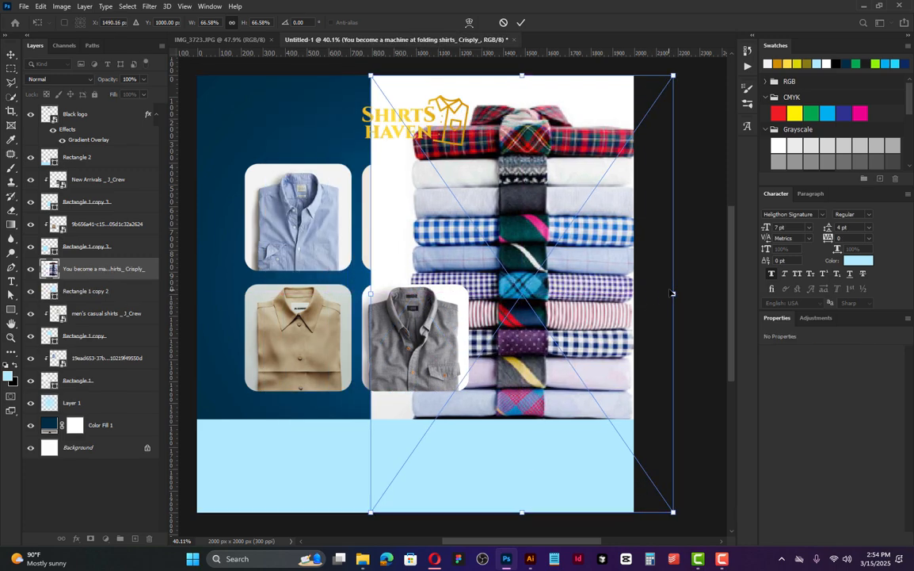
pyautogui.moveTo(671, 294); pyautogui.dragTo(611, 293)
pyautogui.moveTo(468, 282); pyautogui.dragTo(511, 268)
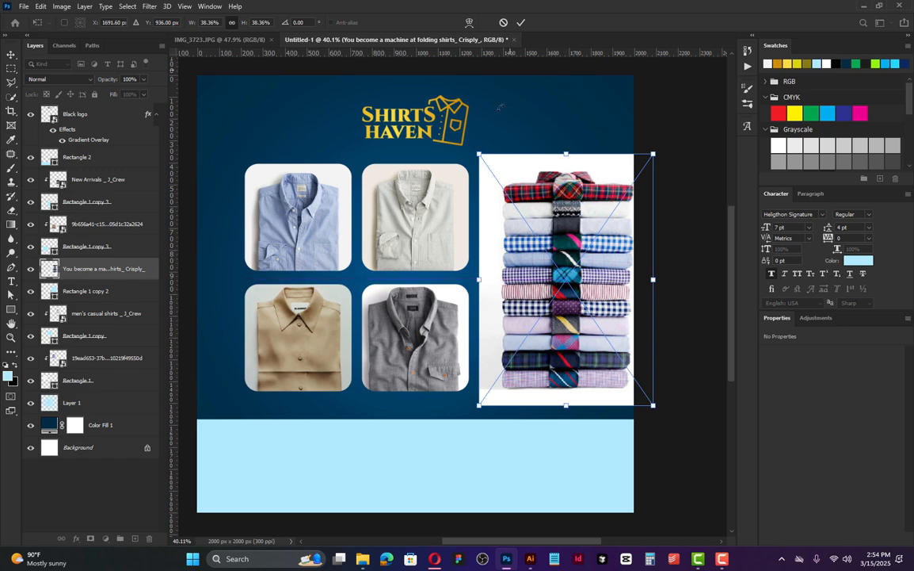
pyautogui.moveTo(479, 154); pyautogui.dragTo(486, 166)
pyautogui.moveTo(517, 201); pyautogui.dragTo(510, 198)
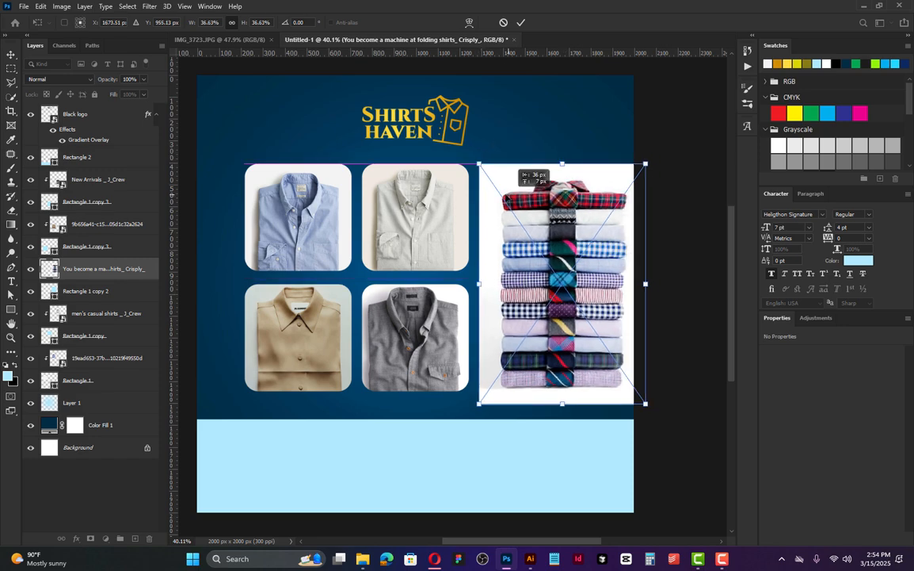
pyautogui.click(519, 28)
# Clip the folded-shirts image to the tall rectangle with a clipping mask and shift it slightly upward inside the shape.
pyautogui.rightClick(99, 269)
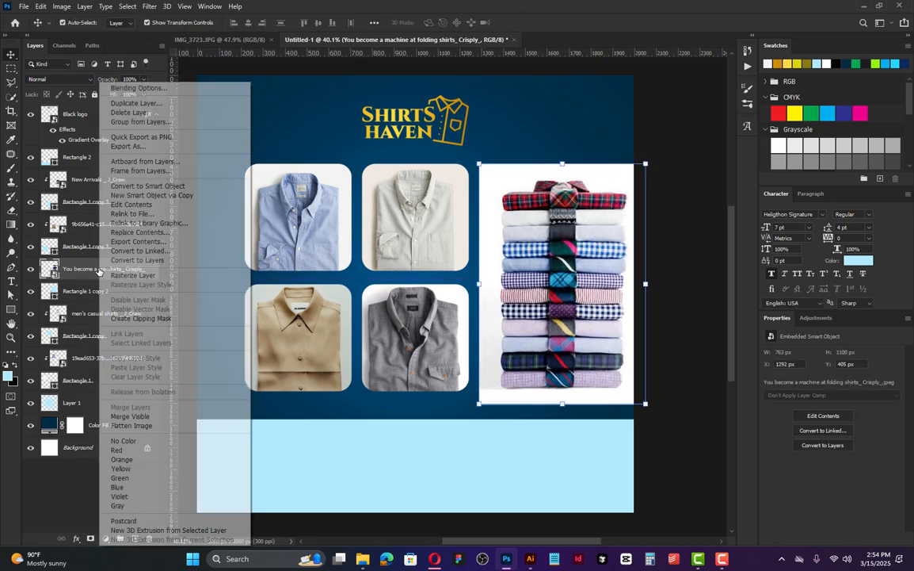
pyautogui.click(131, 318)
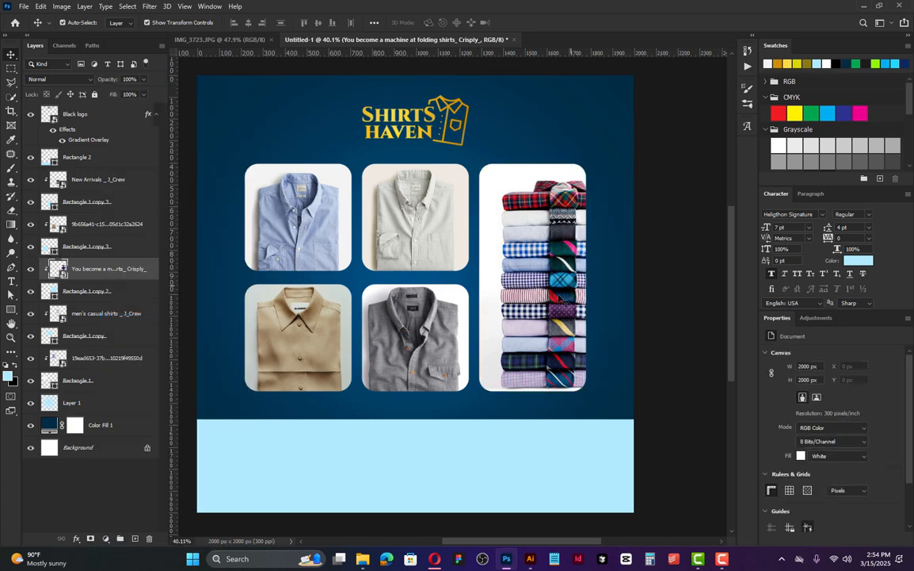
pyautogui.moveTo(546, 294); pyautogui.dragTo(546, 299)
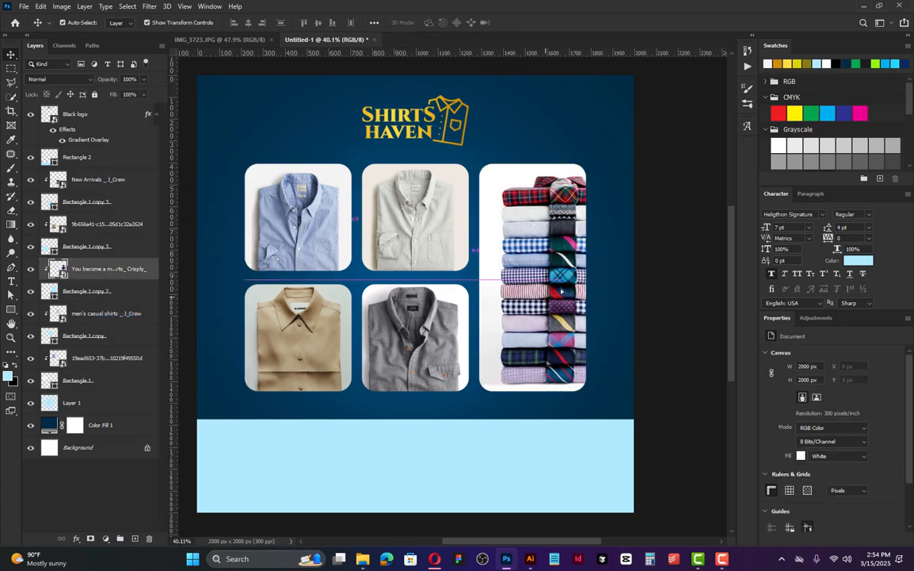
pyautogui.hscroll(-4, 546, 216)
pyautogui.scroll(1, 546, 216)
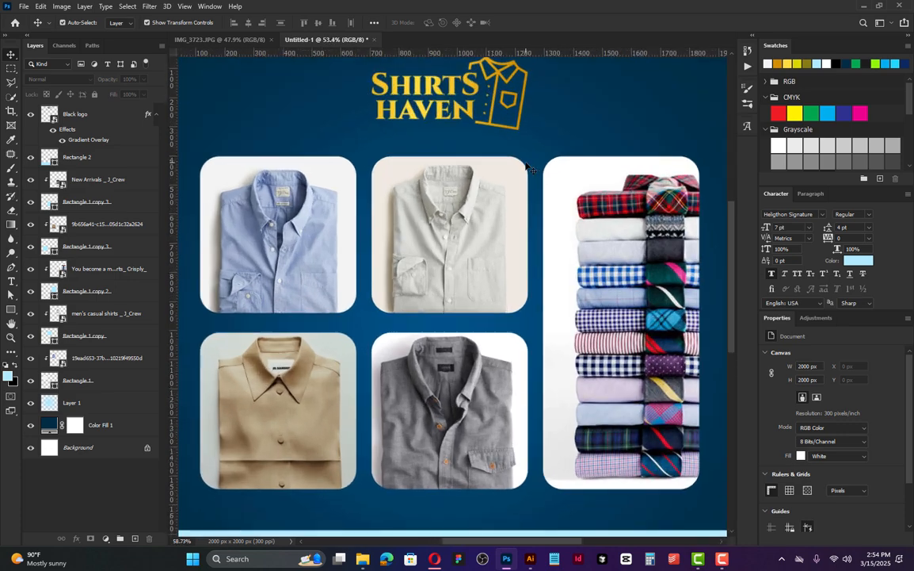
pyautogui.scroll(-1, 473, 295)
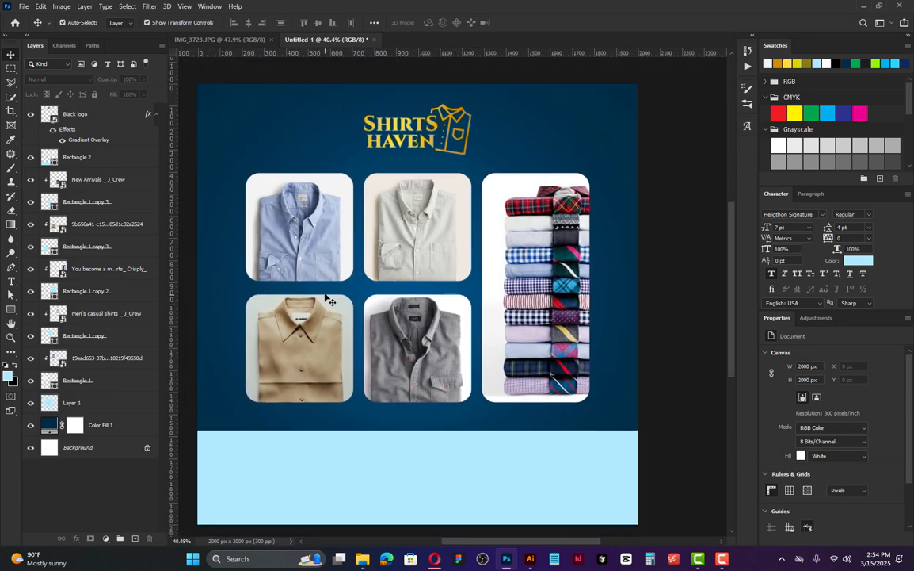
# Draw a light-blue rectangle about 218 × 83 px across the lower edge of the blue shirt's square.
pyautogui.scroll(5, 328, 300)
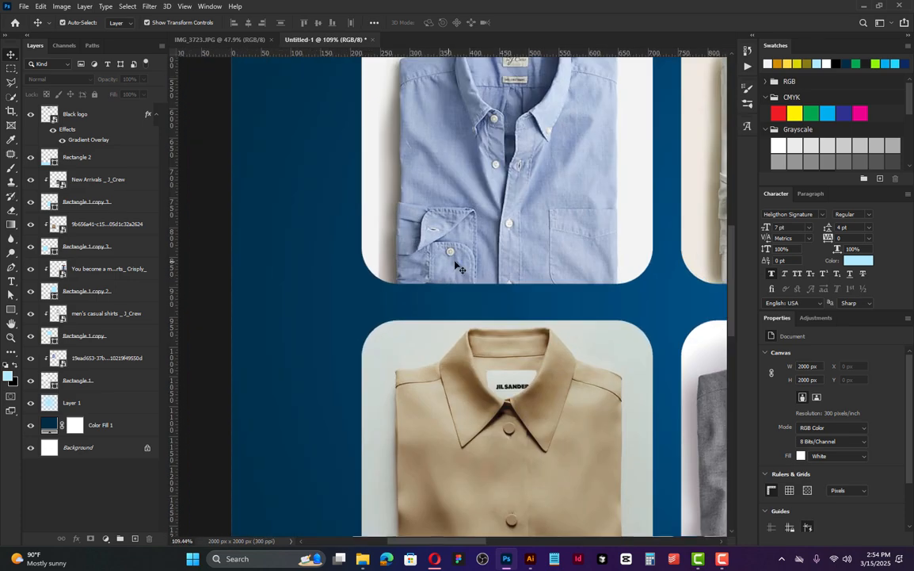
pyautogui.scroll(3, 458, 267)
pyautogui.click(11, 309)
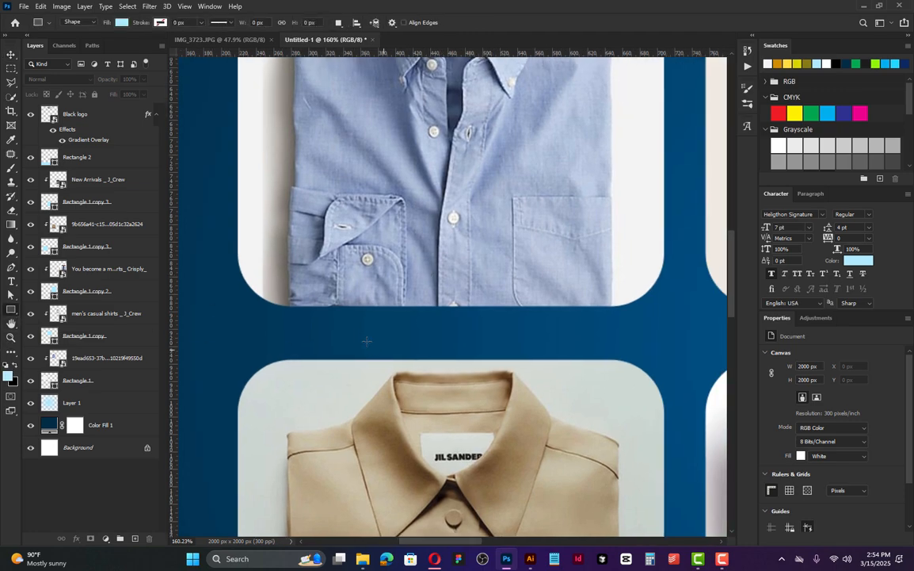
pyautogui.moveTo(321, 275); pyautogui.dragTo(549, 339)
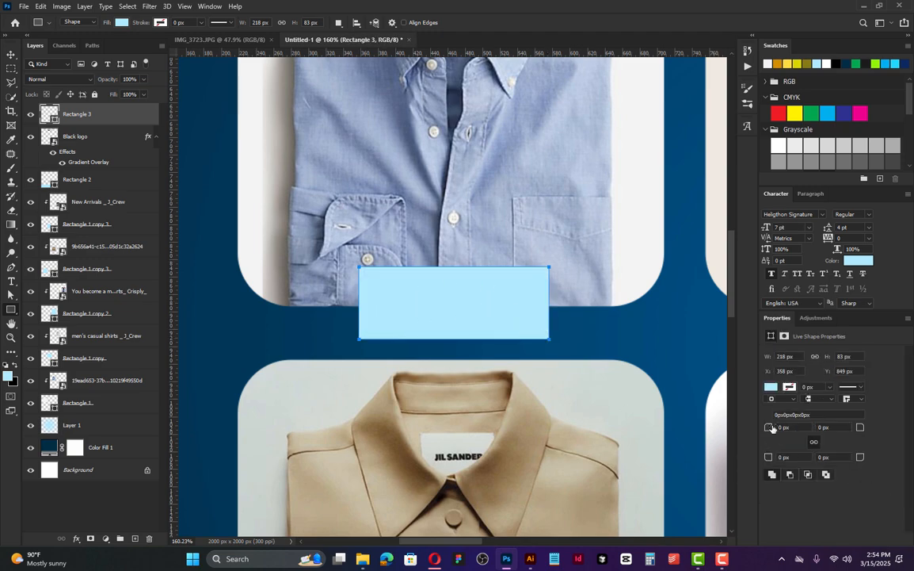
# Round all four corners of the small light-blue rectangle to 41.5 px to form a pill.
pyautogui.moveTo(768, 429); pyautogui.dragTo(911, 438)
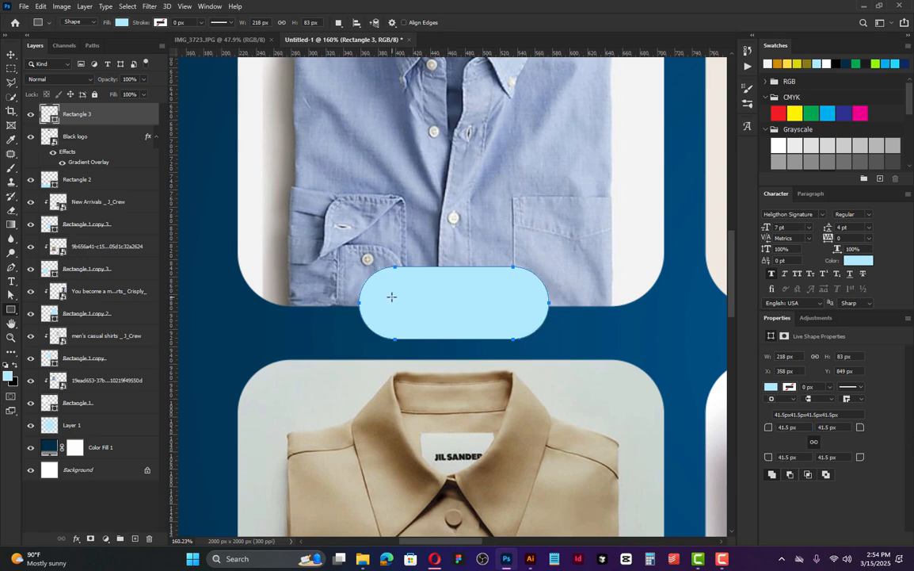
pyautogui.moveTo(770, 442); pyautogui.dragTo(759, 445)
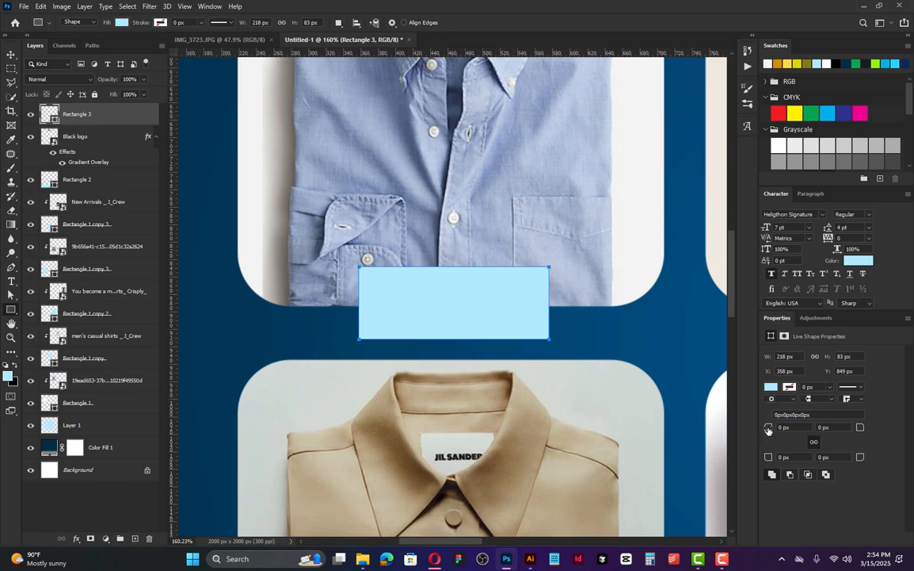
pyautogui.moveTo(771, 429); pyautogui.dragTo(816, 430)
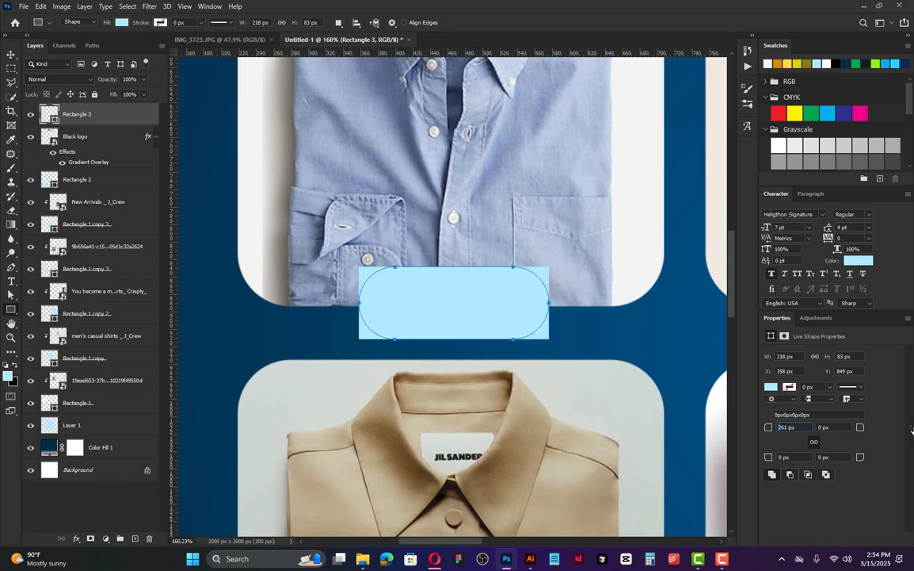
pyautogui.moveTo(912, 426); pyautogui.dragTo(912, 425)
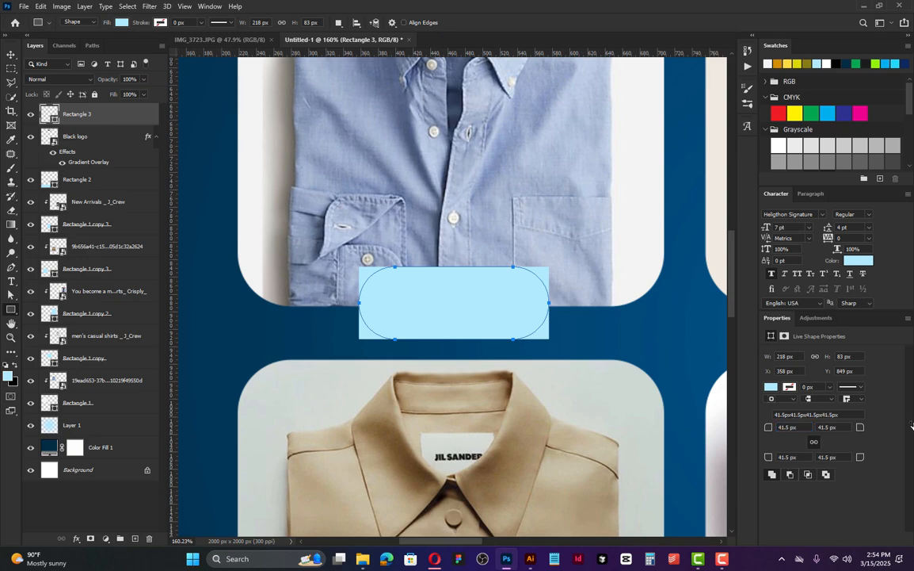
# Move the pill to about X 355 px, Y 843 px, centred horizontally on the blue shirt's square.
pyautogui.click(11, 54)
pyautogui.scroll(-5, 473, 334)
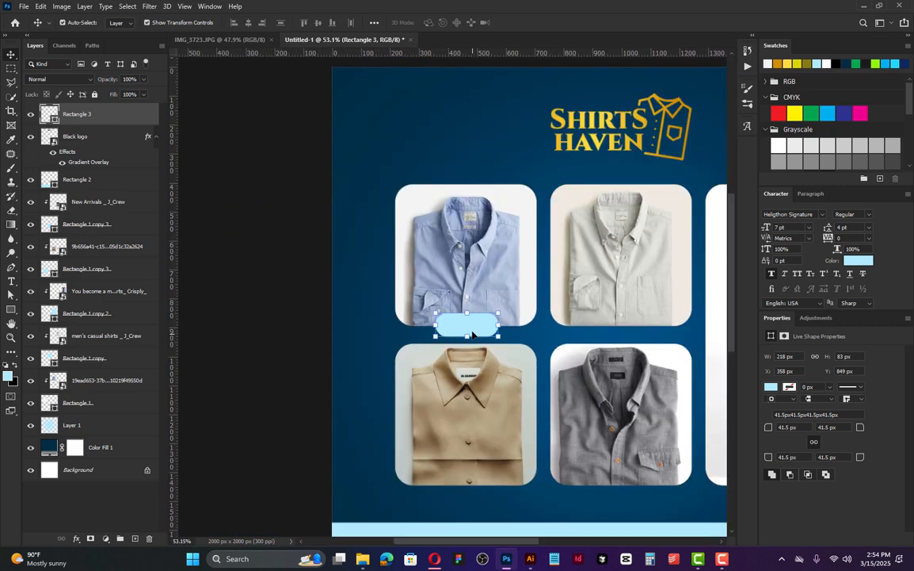
pyautogui.scroll(5, 474, 329)
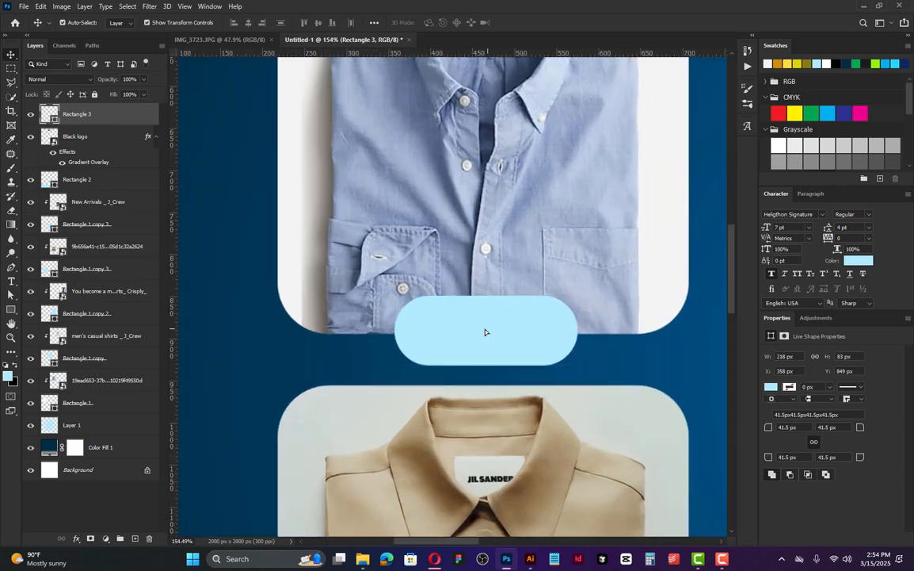
pyautogui.moveTo(484, 330); pyautogui.dragTo(484, 325)
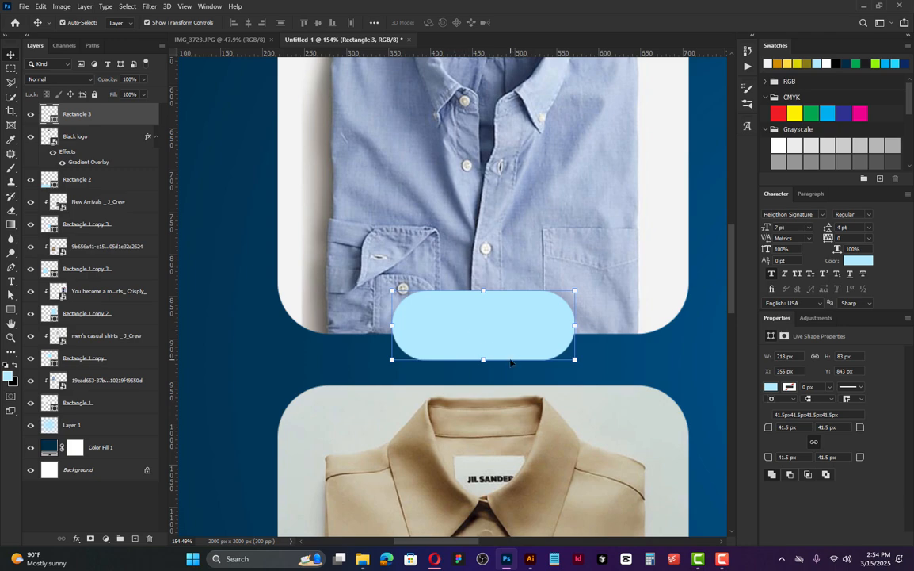
# Add the price text "GHS80.00" in the gap just below the blue shirt's square.
pyautogui.click(11, 283)
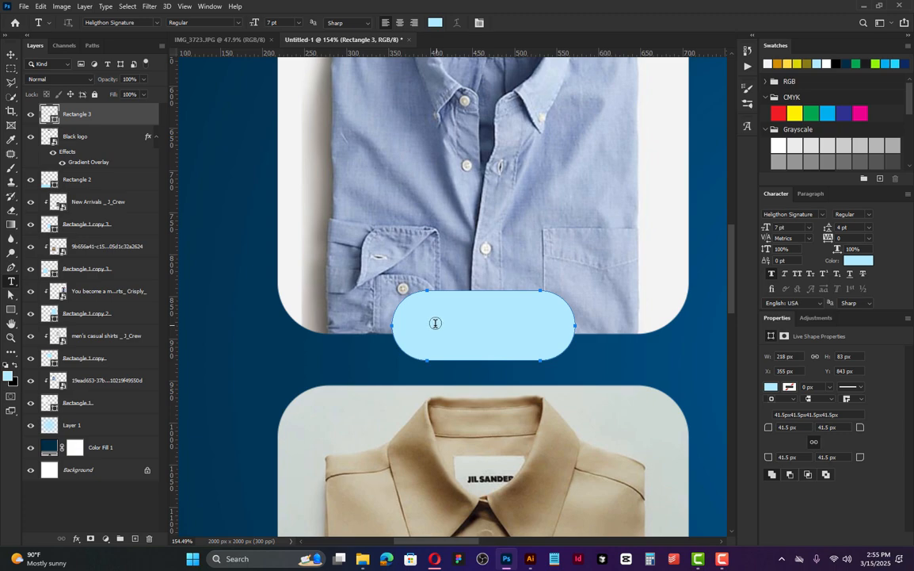
pyautogui.click(283, 364)
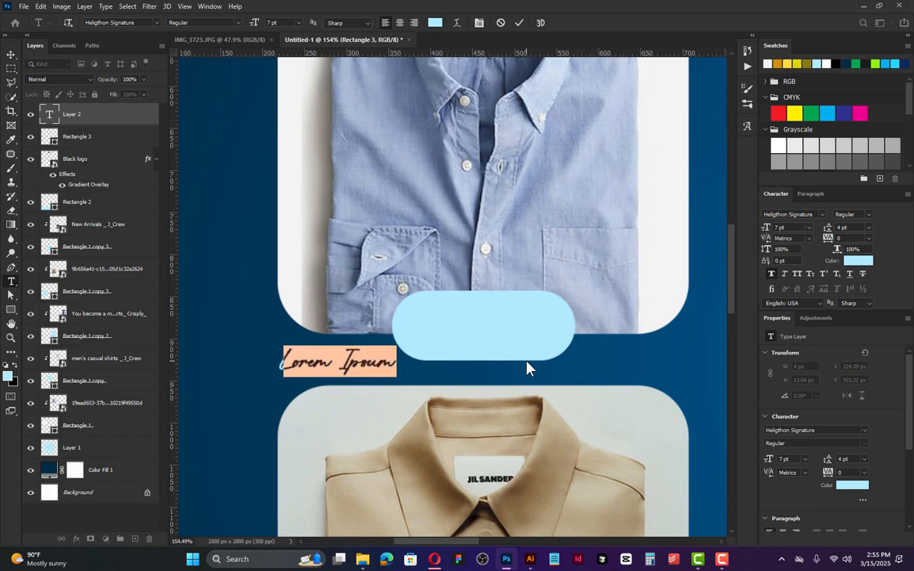
pyautogui.write('GHS')
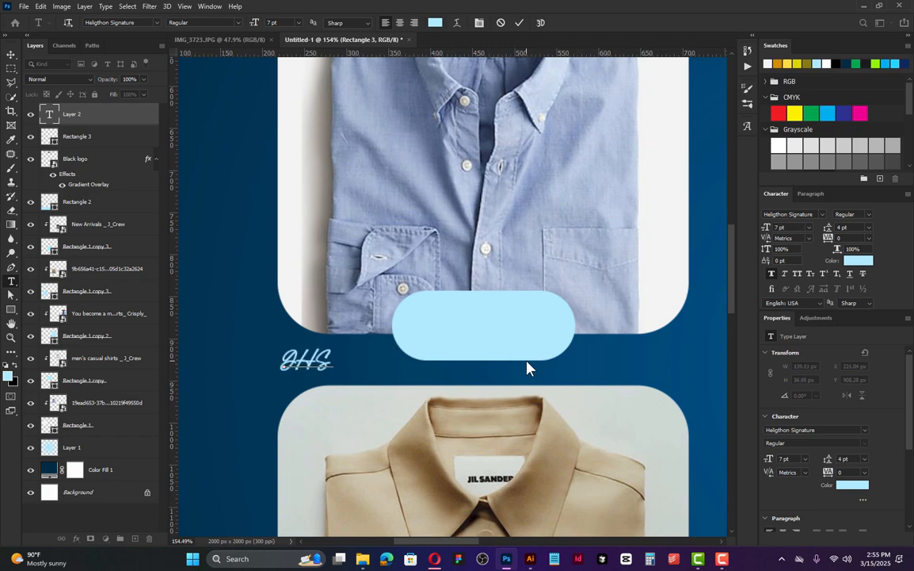
pyautogui.write('50')
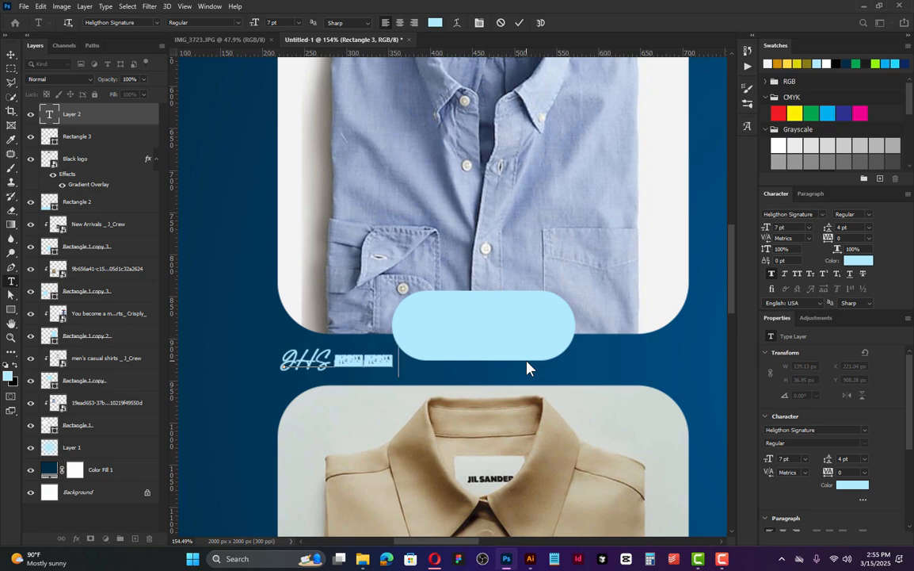
pyautogui.write('00')
# Set the price text in Montserrat ExtraBold with -50 tracking.
pyautogui.hotkey('ctrl', 'a')
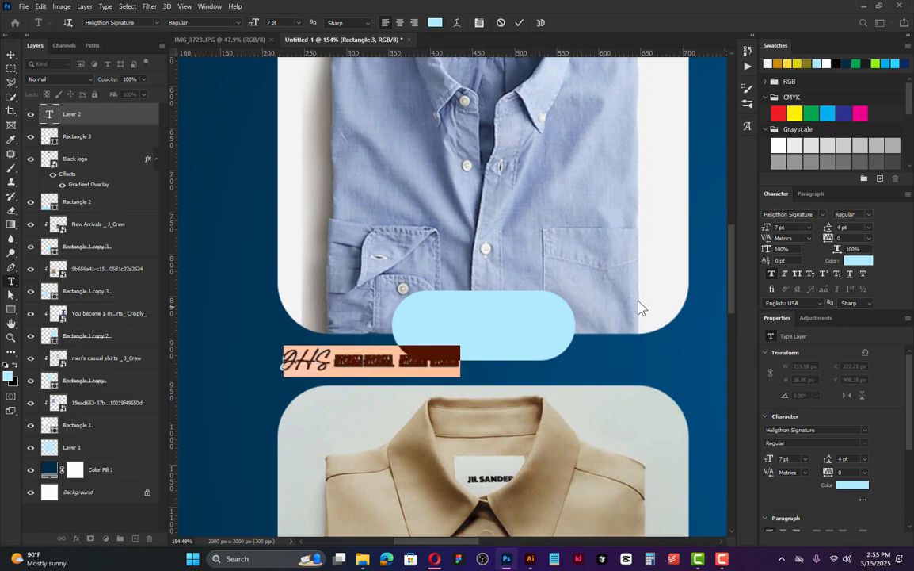
pyautogui.click(799, 215)
pyautogui.write('monts')
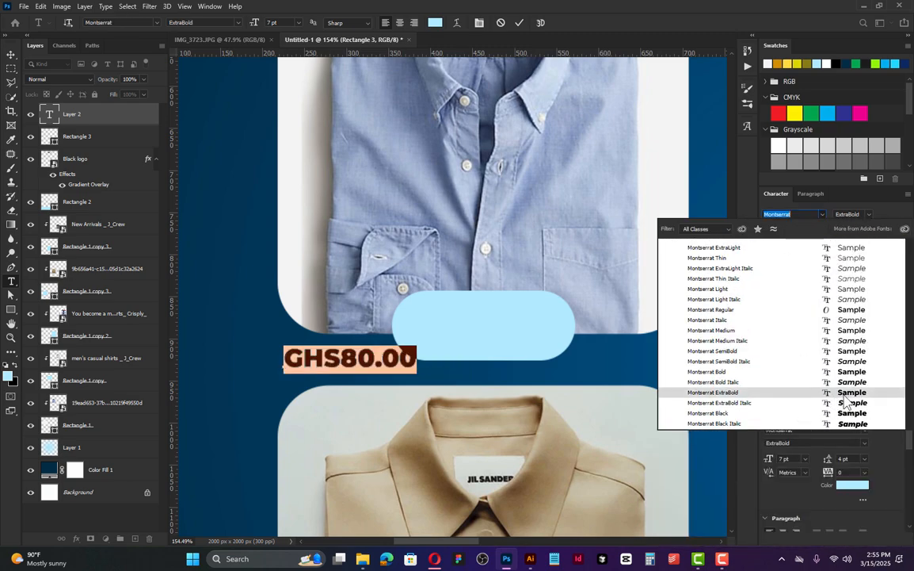
pyautogui.click(757, 353)
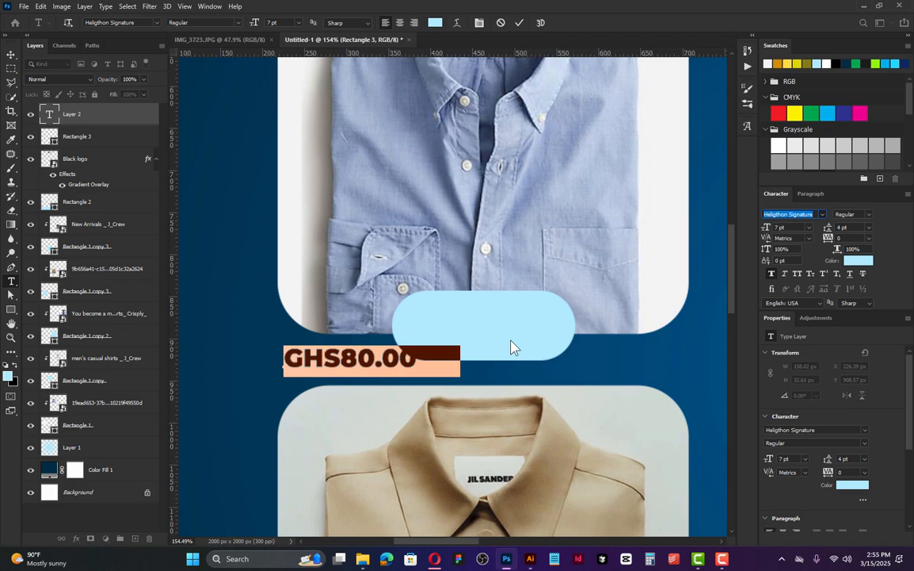
pyautogui.click(870, 238)
pyautogui.click(856, 258)
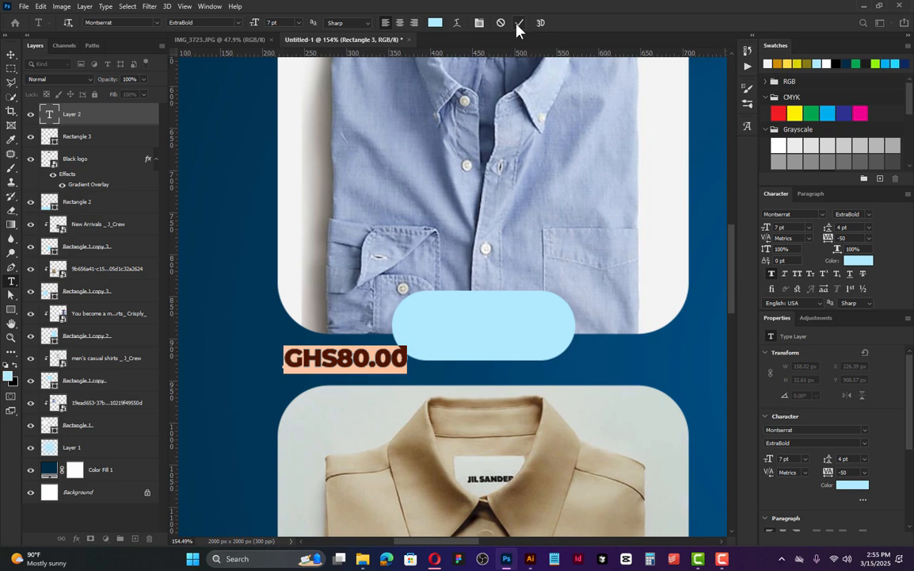
# Colour the price text dark blue and move it onto the light-blue pill.
pyautogui.click(850, 62)
pyautogui.moveTo(319, 399); pyautogui.dragTo(454, 366)
pyautogui.click(521, 23)
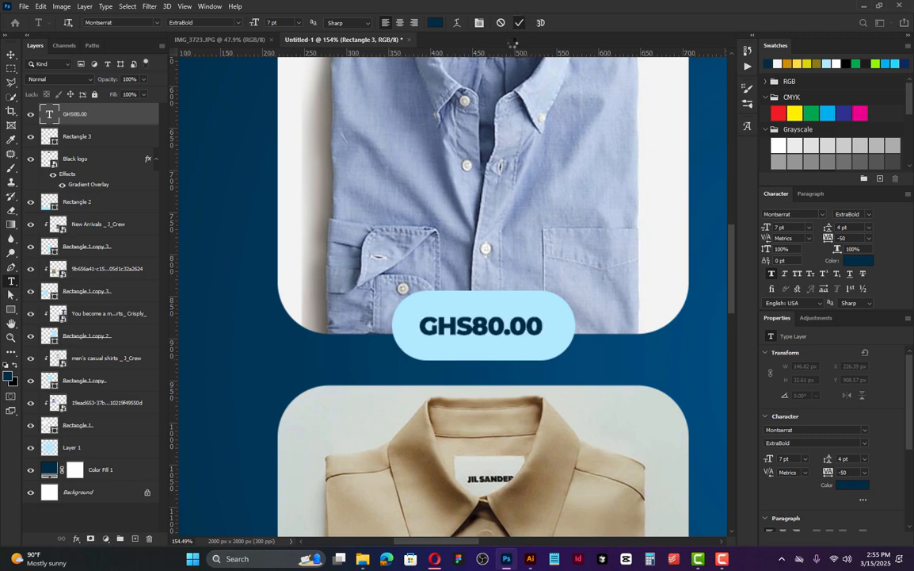
# Enlarge the price text to about 8.79 pt and centre it vertically and horizontally with the pill.
pyautogui.press('v')
pyautogui.moveTo(545, 324); pyautogui.dragTo(565, 323)
pyautogui.moveTo(420, 325); pyautogui.dragTo(408, 325)
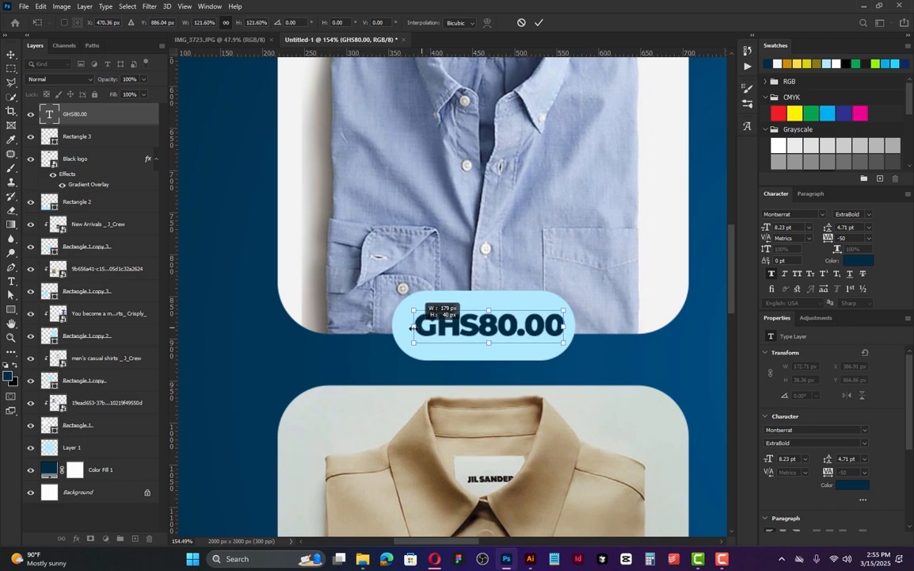
pyautogui.click(539, 23)
pyautogui.scroll(5, 529, 348)
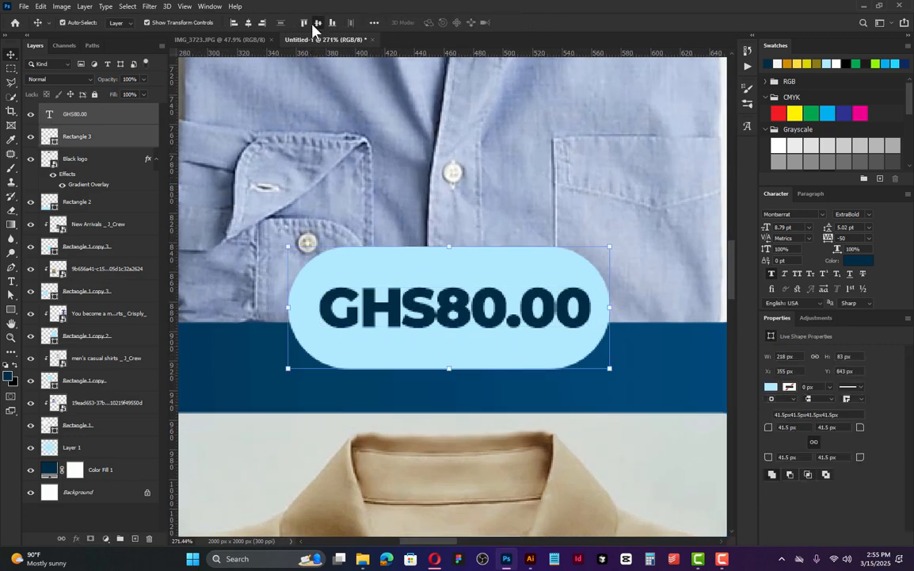
pyautogui.click(317, 24)
pyautogui.click(250, 23)
pyautogui.scroll(-5, 422, 332)
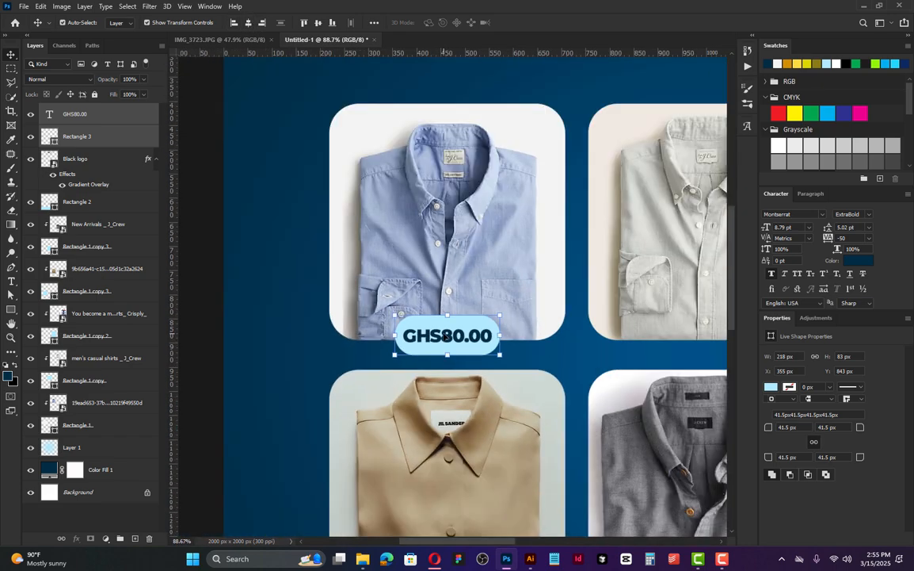
# Scale the price text down about its centre to about 7.71 pt, leaving more margin within the pill.
pyautogui.click(482, 345)
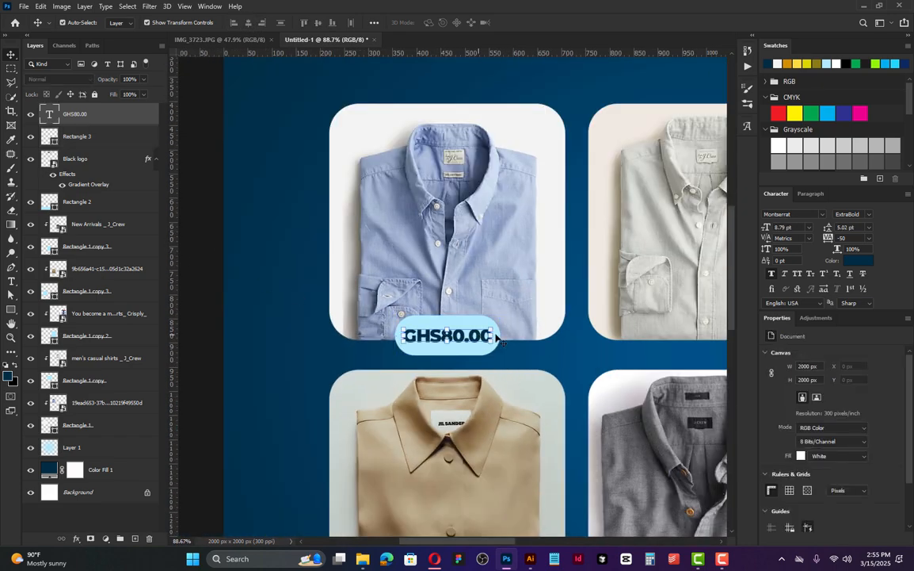
pyautogui.moveTo(493, 335); pyautogui.dragTo(488, 317)
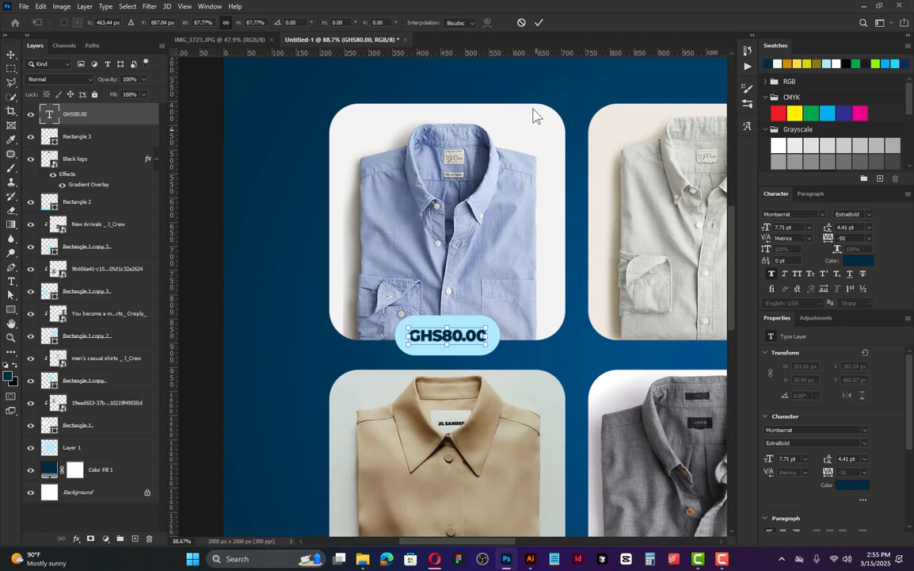
pyautogui.click(539, 23)
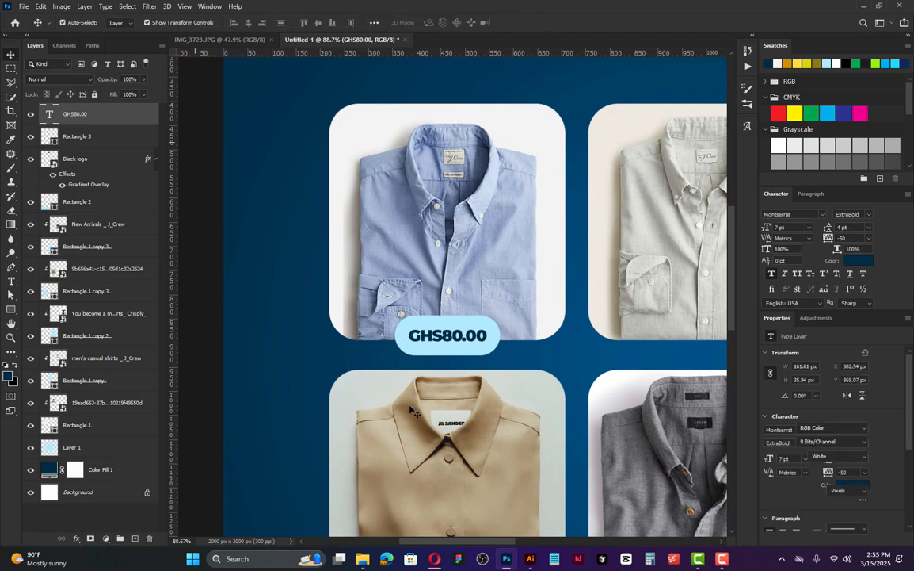
pyautogui.scroll(-3, 353, 301)
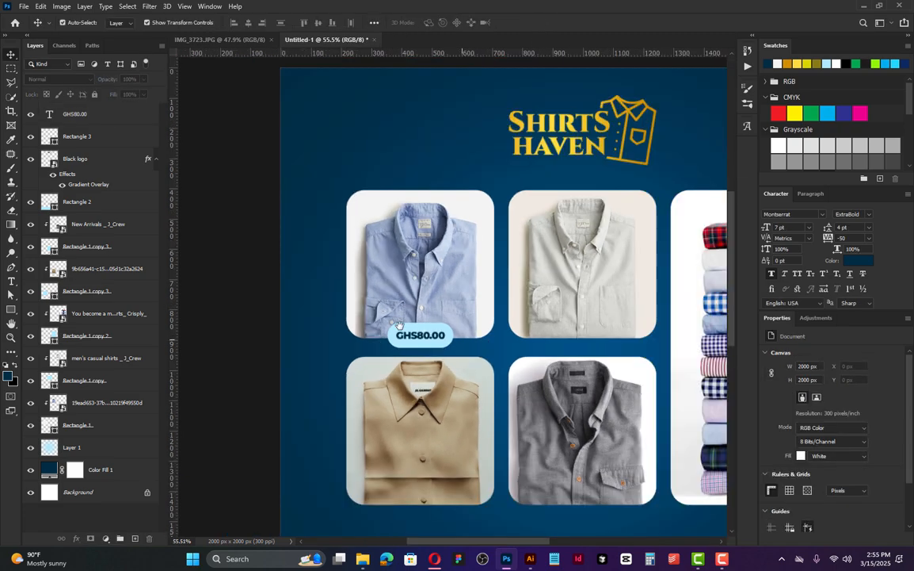
pyautogui.click(341, 315)
pyautogui.scroll(3, 349, 317)
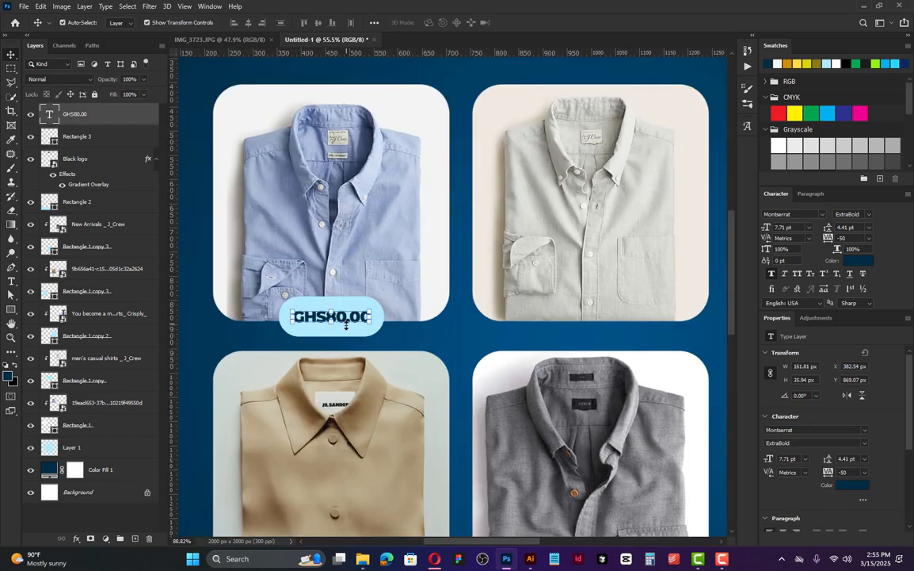
# Duplicate the price pill and its text horizontally onto the bottom edge of the light-grey shirt's frame.
pyautogui.scroll(2, 362, 341)
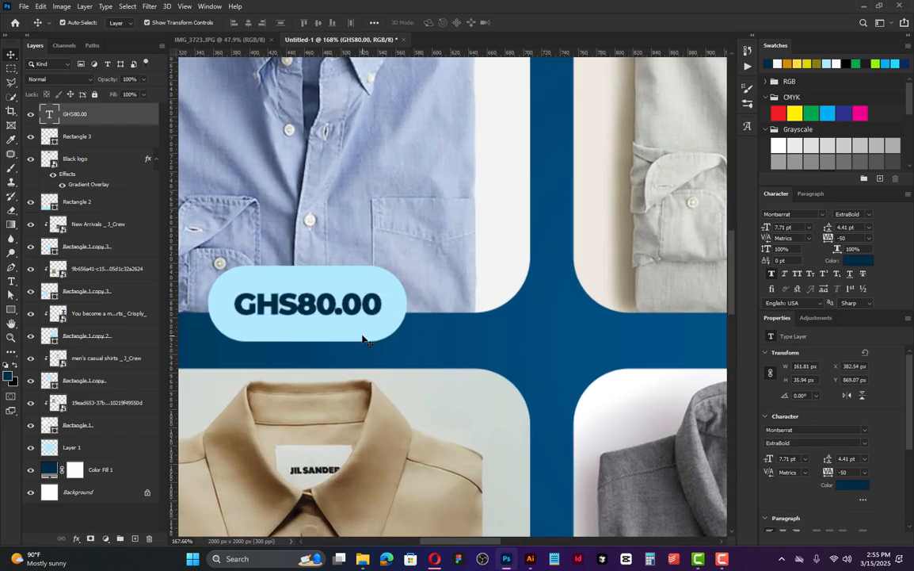
pyautogui.keyDown('shift'); pyautogui.click(362, 329); pyautogui.keyUp('shift')
pyautogui.scroll(-3, 291, 262)
pyautogui.scroll(-2, 291, 261)
pyautogui.moveTo(288, 324); pyautogui.dragTo(415, 325)
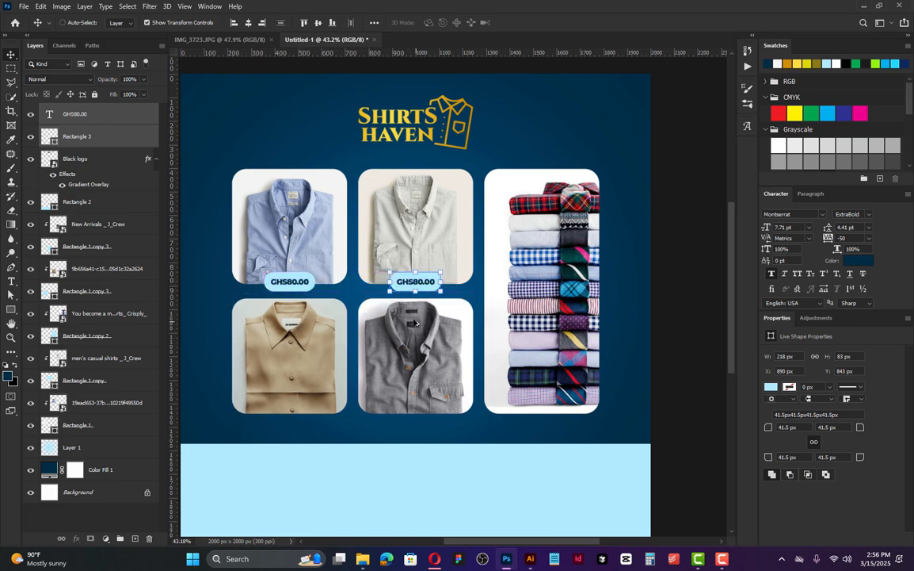
# Duplicate both price tags down onto the bottom edges of the beige and dark-grey shirt frames, then deselect.
pyautogui.scroll(5, 296, 289)
pyautogui.keyDown('shift'); pyautogui.click(296, 289); pyautogui.keyUp('shift')
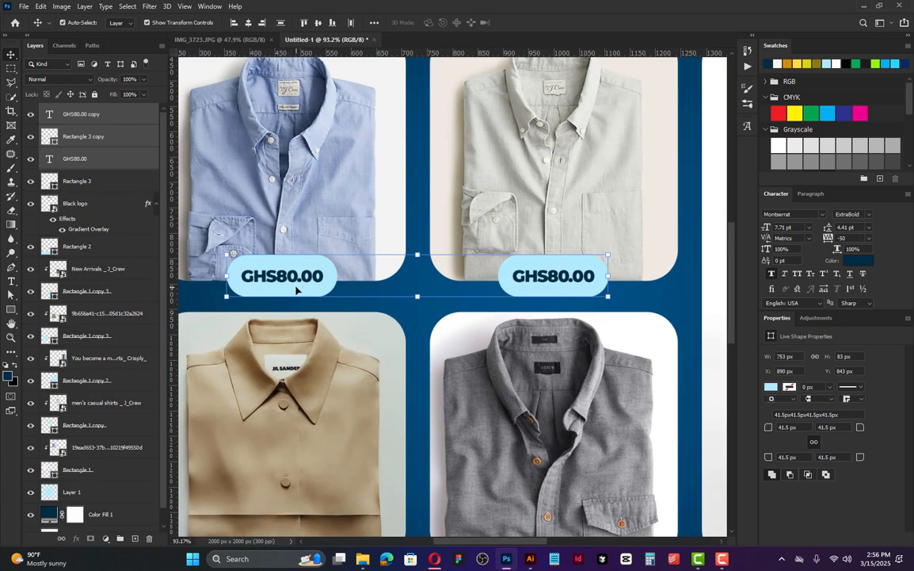
pyautogui.scroll(-6, 297, 289)
pyautogui.moveTo(336, 251); pyautogui.dragTo(343, 363)
pyautogui.click(657, 261)
pyautogui.moveTo(657, 261); pyautogui.dragTo(670, 262)
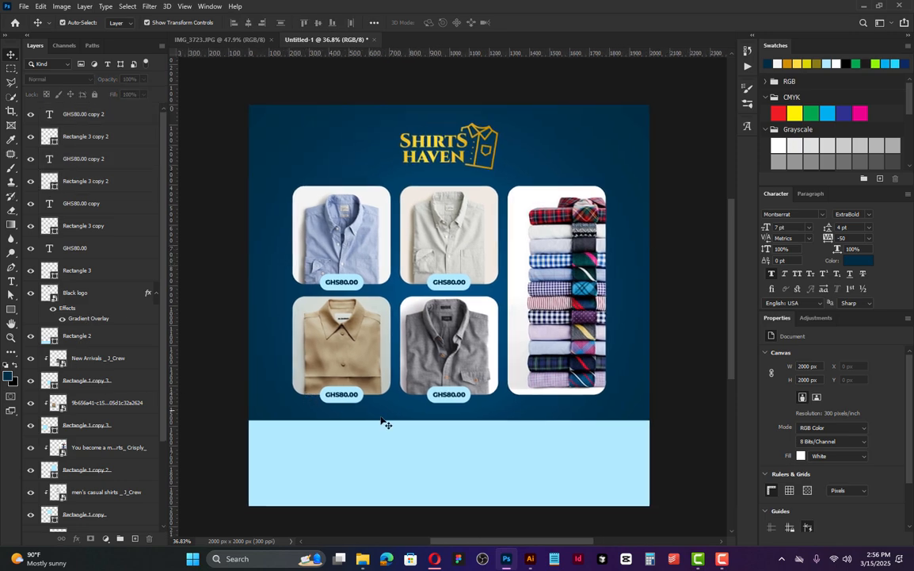
# Add the text "Contact us for more" near the upper left of the light-blue bottom band.
pyautogui.scroll(-2, 396, 402)
pyautogui.scroll(2, 394, 401)
pyautogui.scroll(-1, 396, 380)
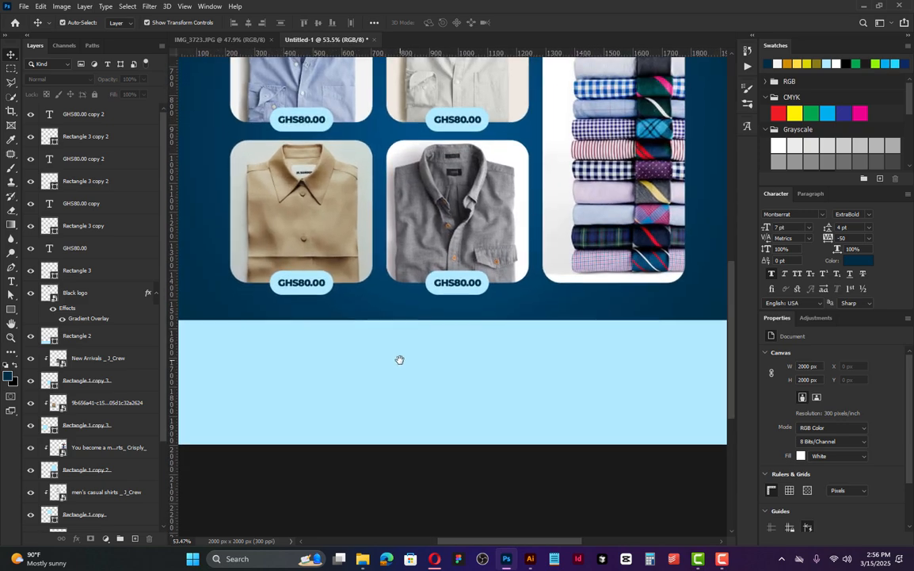
pyautogui.scroll(-2, 400, 364)
pyautogui.scroll(1, 402, 357)
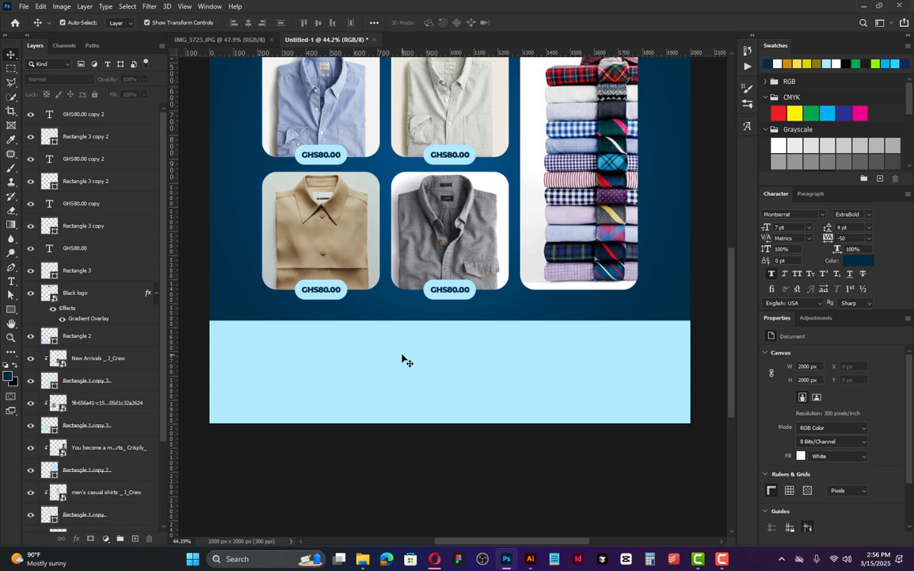
pyautogui.scroll(2, 404, 372)
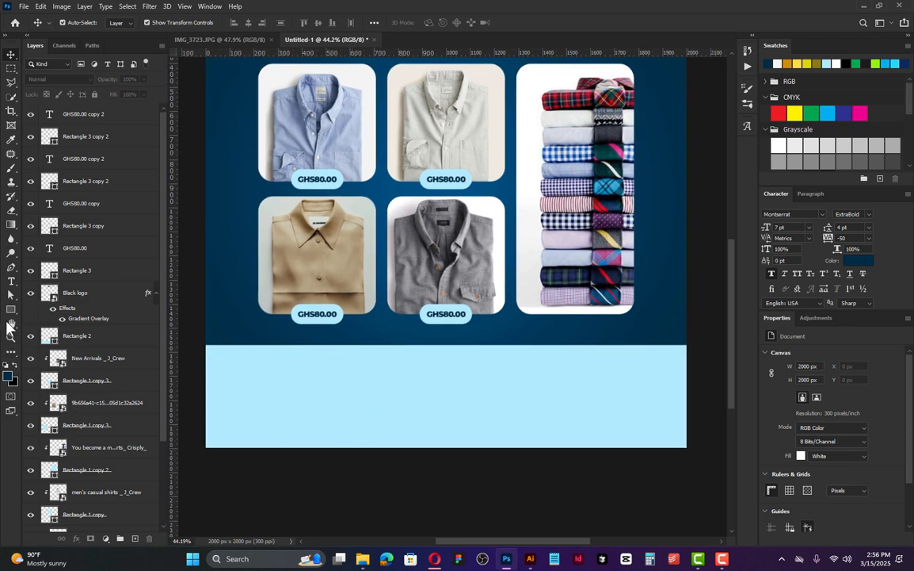
pyautogui.click(11, 282)
pyautogui.click(265, 371)
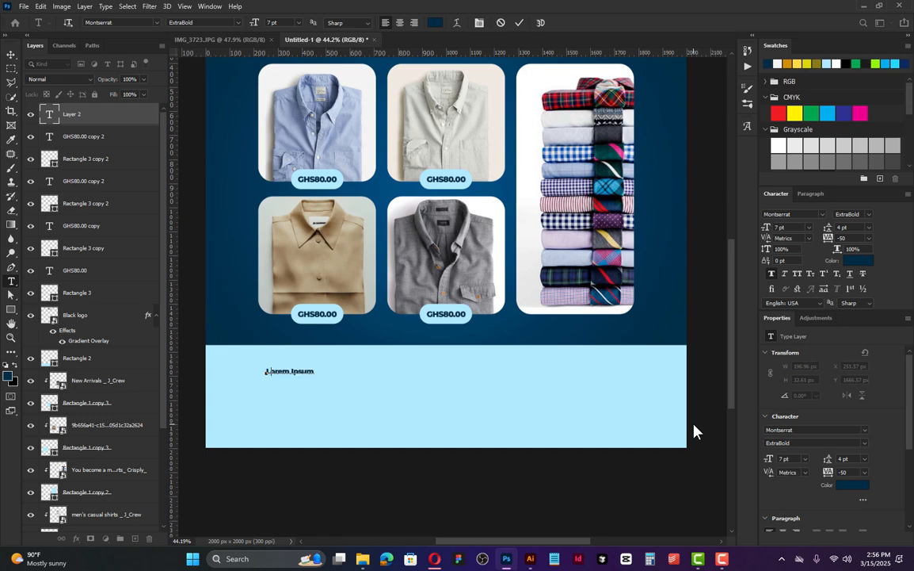
pyautogui.write('Conde')
pyautogui.click(517, 23)
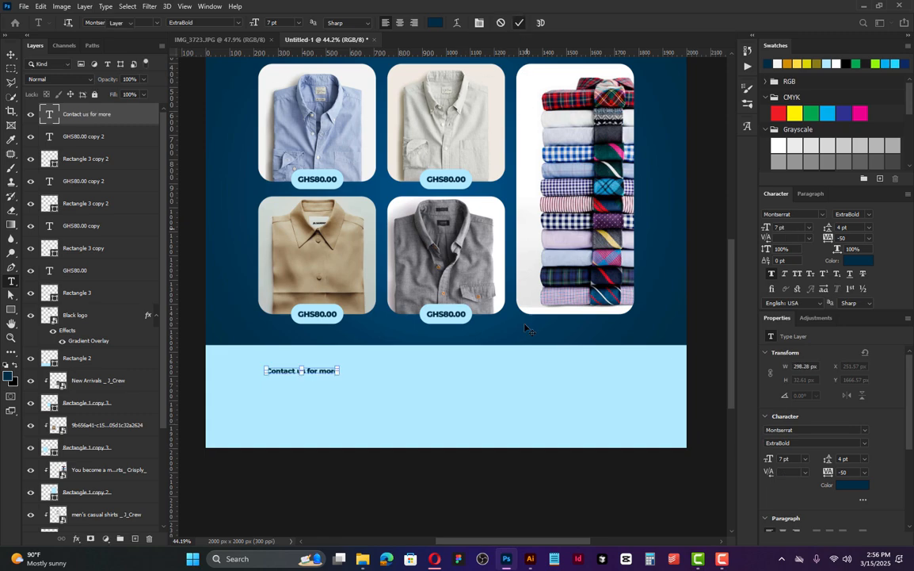
pyautogui.press('v')
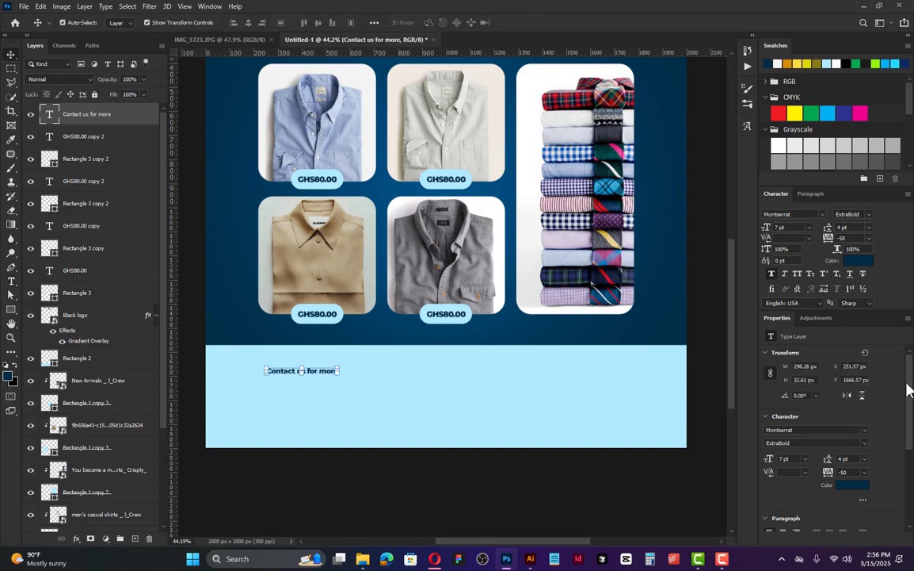
# Set the contact line in all caps and scale it up to about 12.88 pt.
pyautogui.click(797, 274)
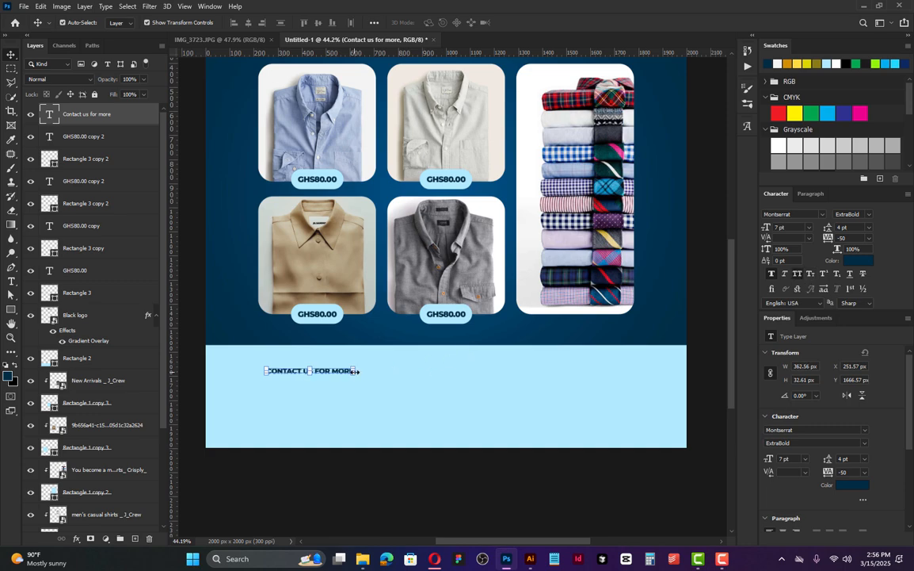
pyautogui.moveTo(356, 371); pyautogui.dragTo(459, 374)
pyautogui.click(539, 22)
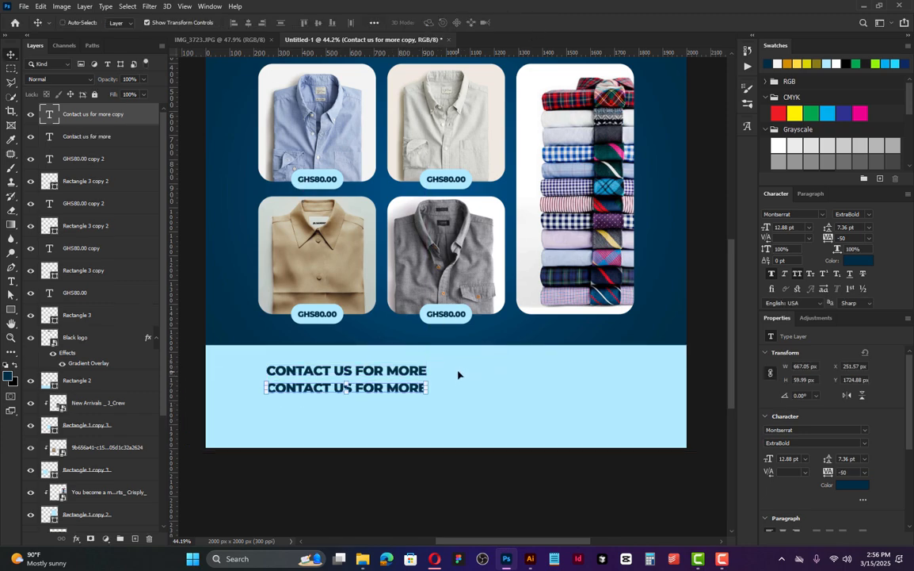
# Duplicate the contact line directly below and replace the copy's text with two phone numbers separated by a slash.
pyautogui.press('t')
pyautogui.press('Return')
pyautogui.write('0123')
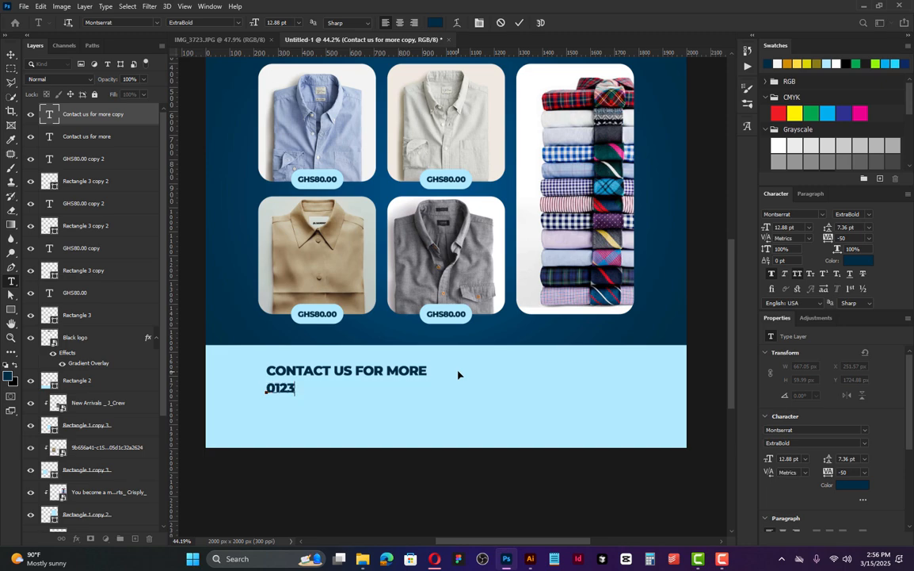
pyautogui.write('456789')
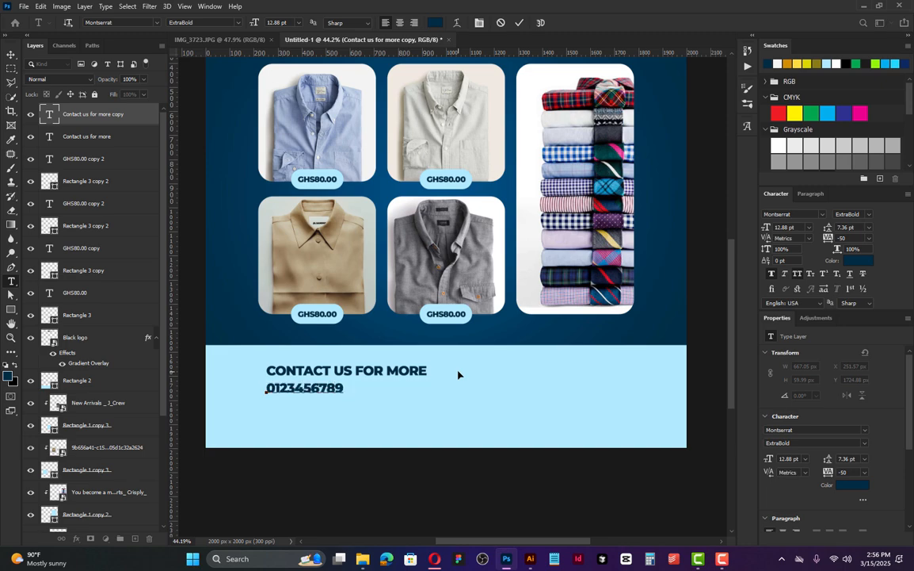
pyautogui.write(' / 0123456789')
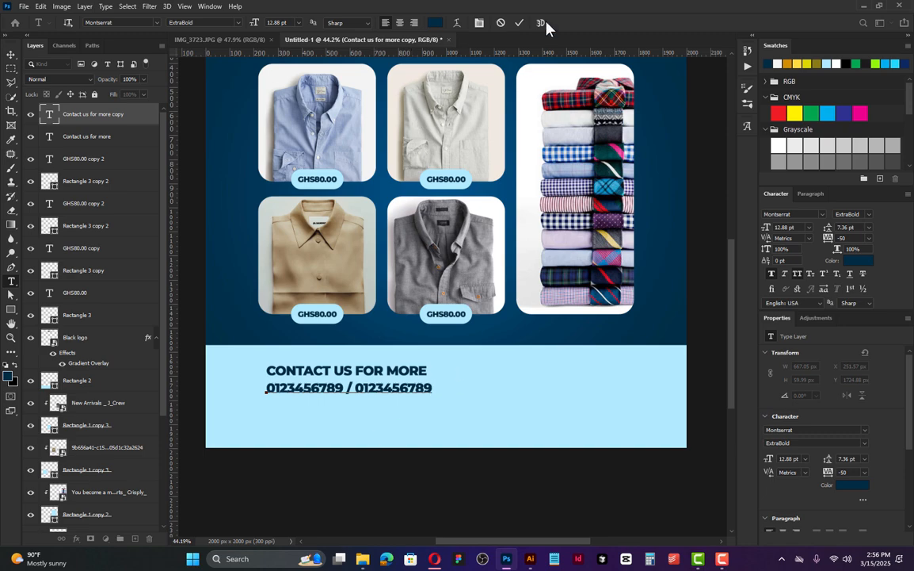
pyautogui.click(519, 23)
pyautogui.press('v')
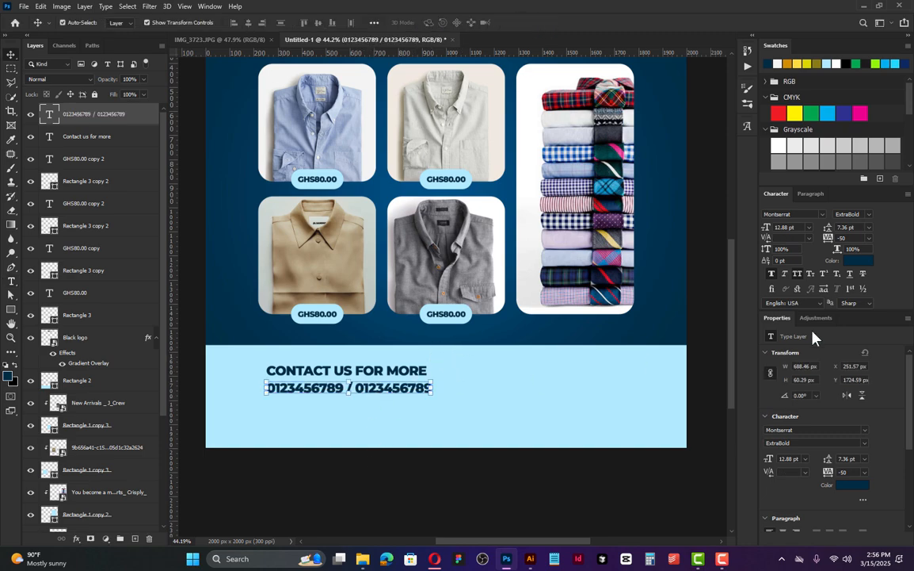
# Enlarge the phone-number line to 16 pt.
pyautogui.click(807, 459)
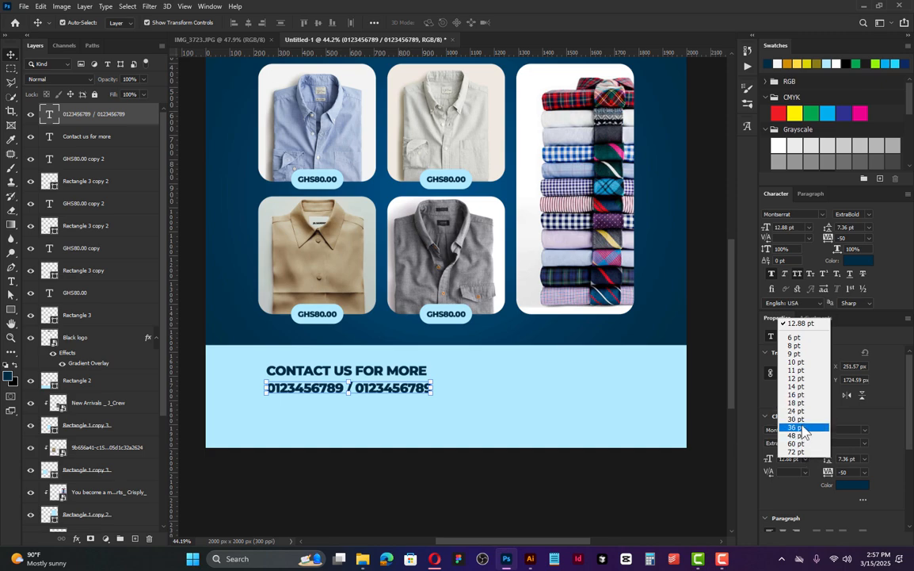
pyautogui.click(802, 428)
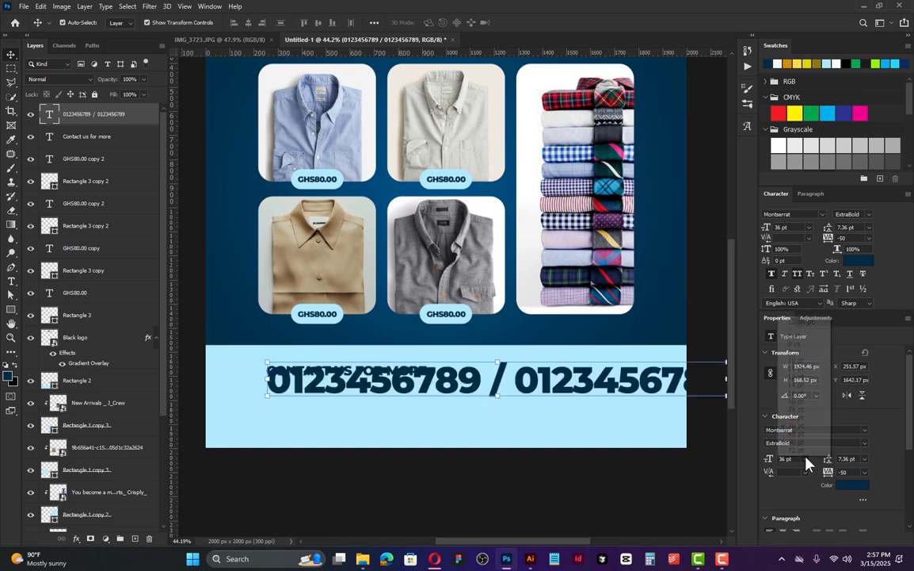
pyautogui.click(799, 409)
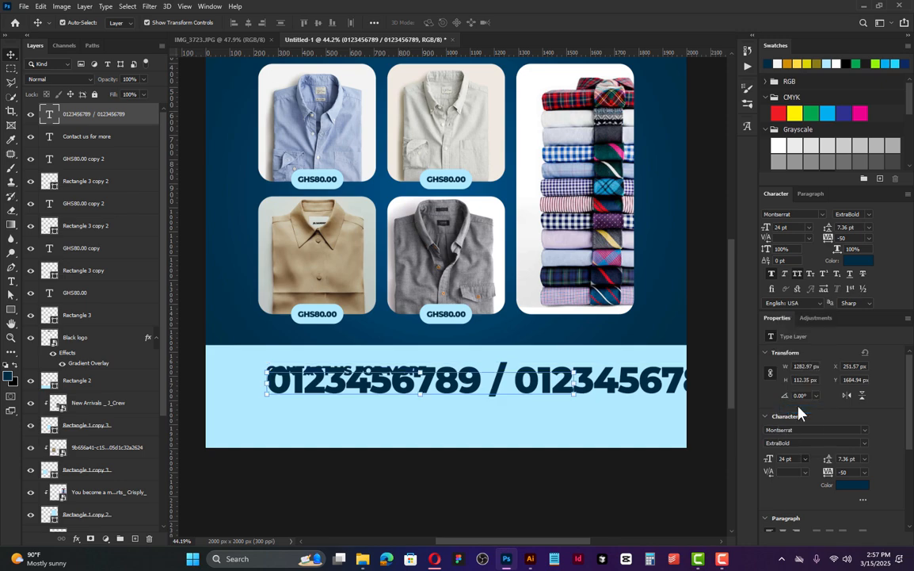
pyautogui.click(806, 459)
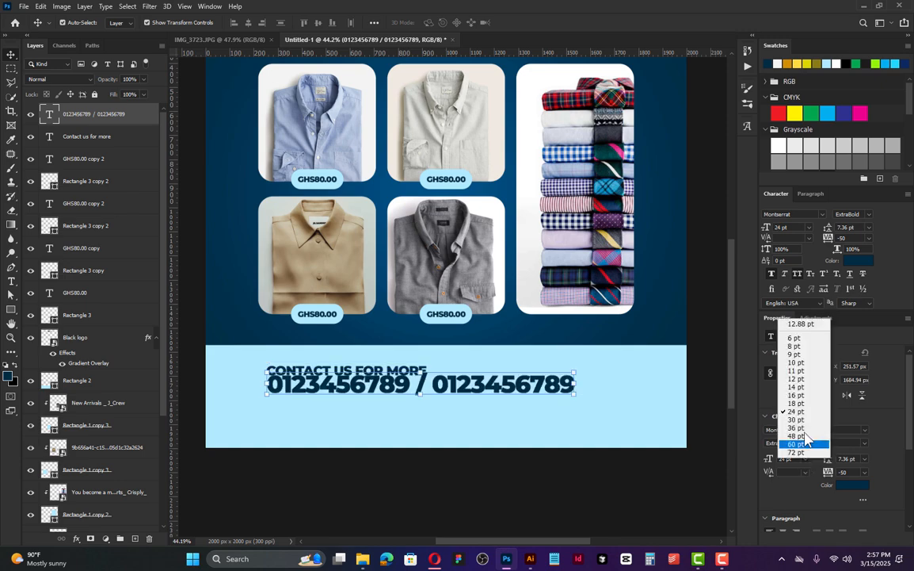
pyautogui.click(802, 402)
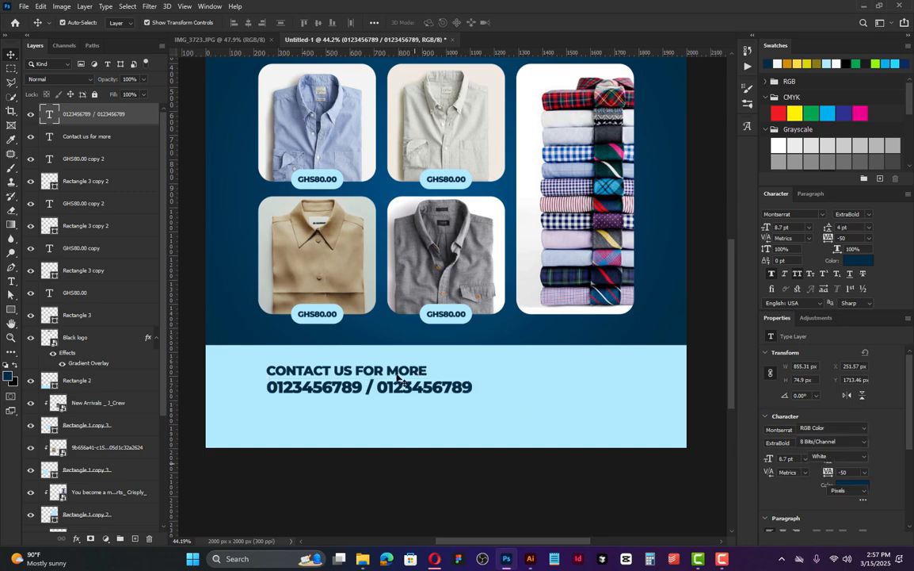
# Set the "CONTACT US FOR MORE" line to 12 pt in the Montserrat Light style.
pyautogui.click(373, 370)
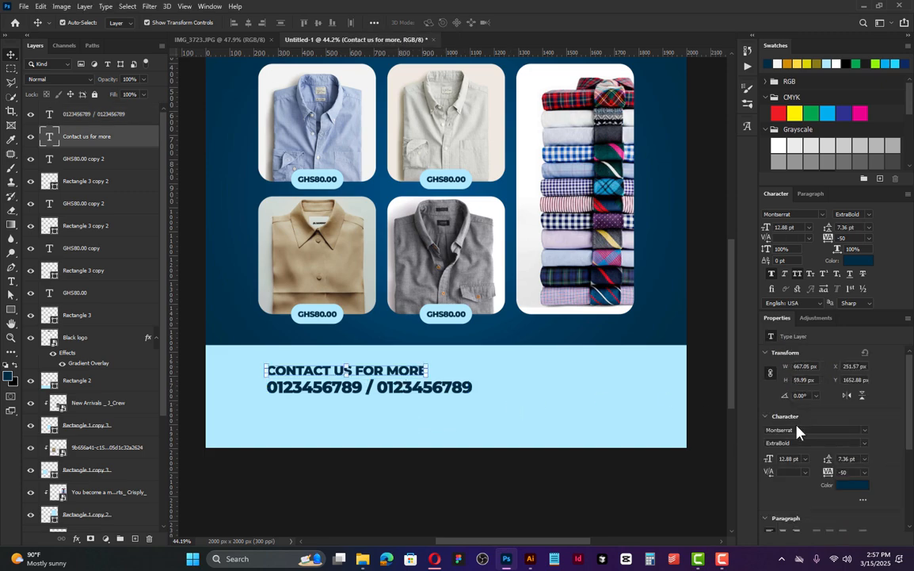
pyautogui.click(806, 458)
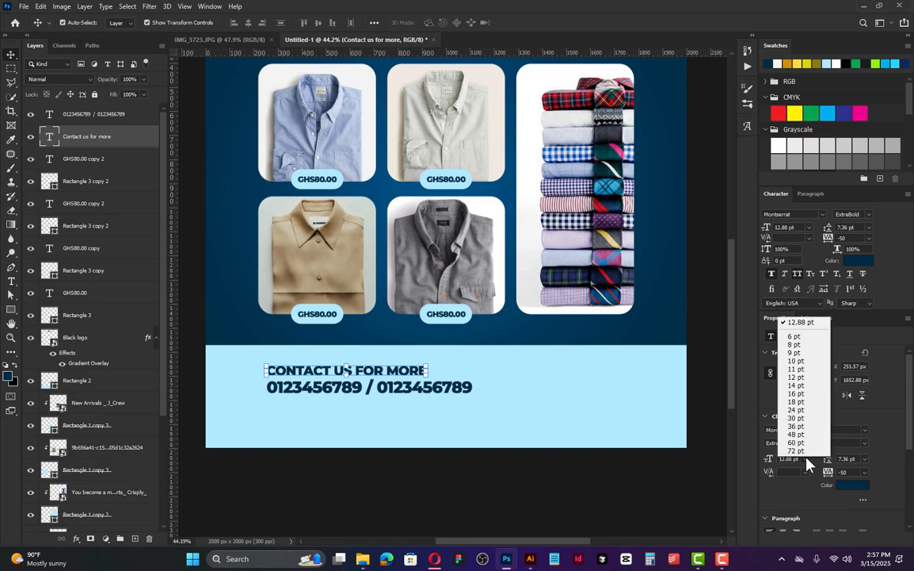
pyautogui.click(797, 377)
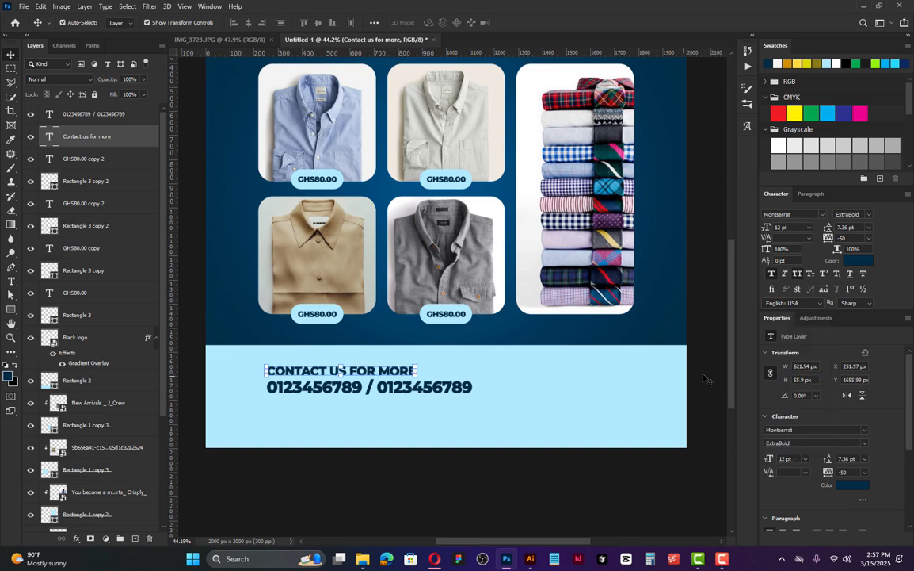
pyautogui.click(864, 446)
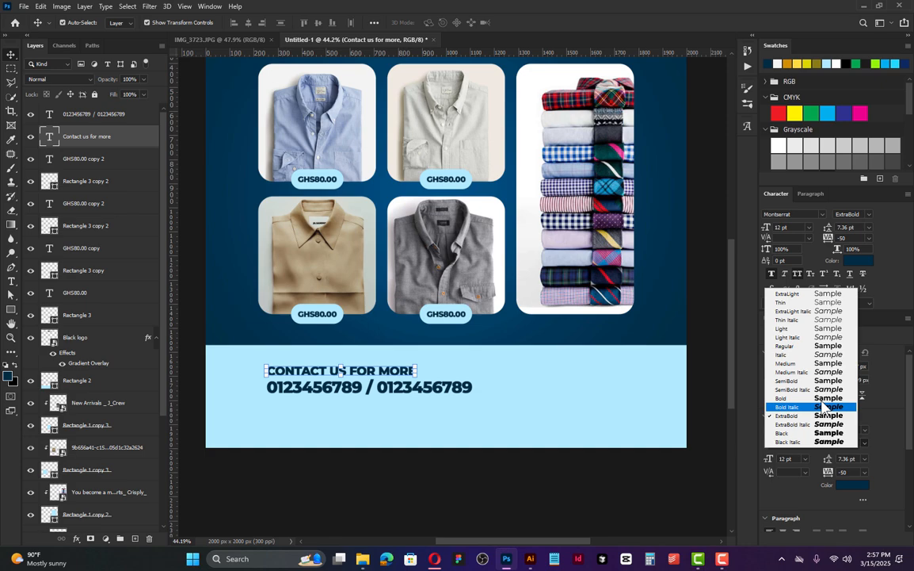
pyautogui.click(798, 351)
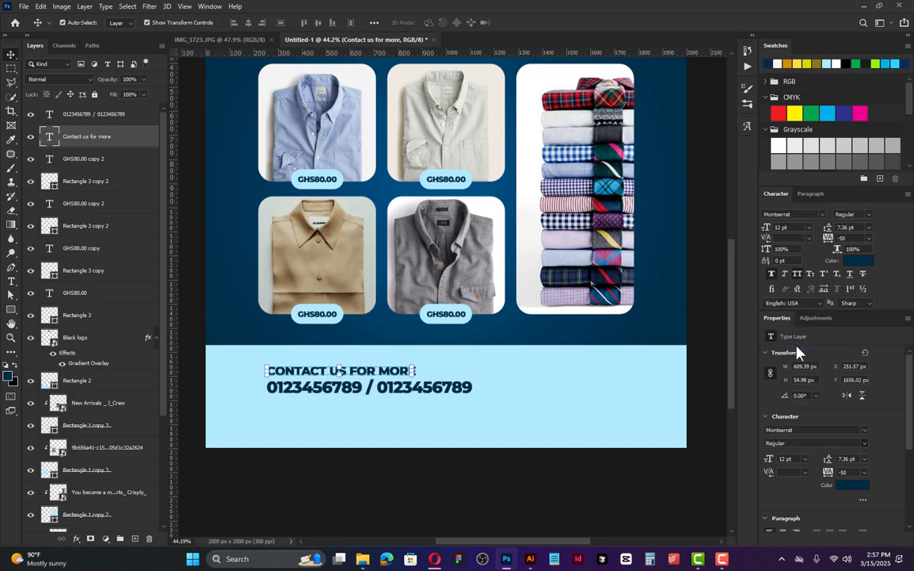
pyautogui.click(864, 446)
pyautogui.click(733, 296)
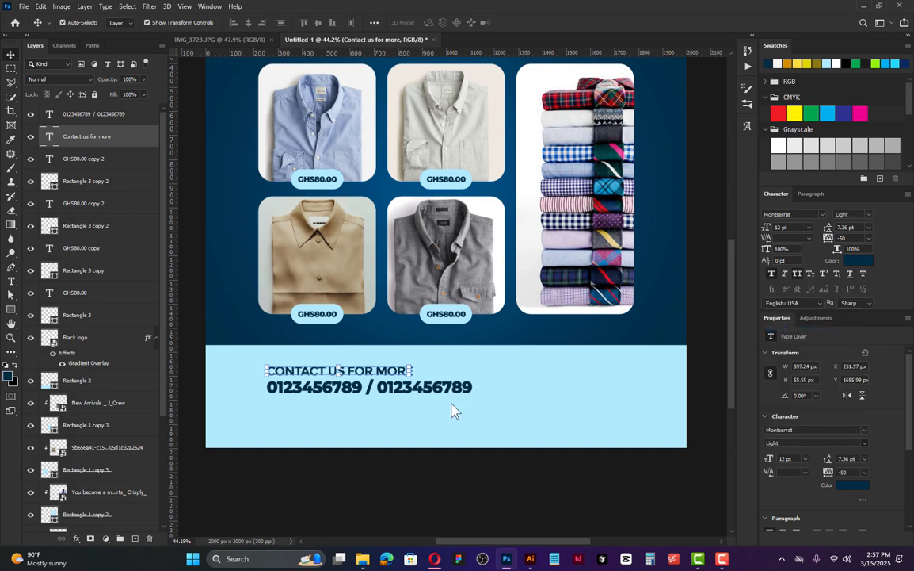
# Move the "CONTACT US FOR MORE" line up slightly to widen its gap above the phone numbers, and deselect it.
pyautogui.scroll(2, 330, 408)
pyautogui.moveTo(475, 457); pyautogui.dragTo(473, 450)
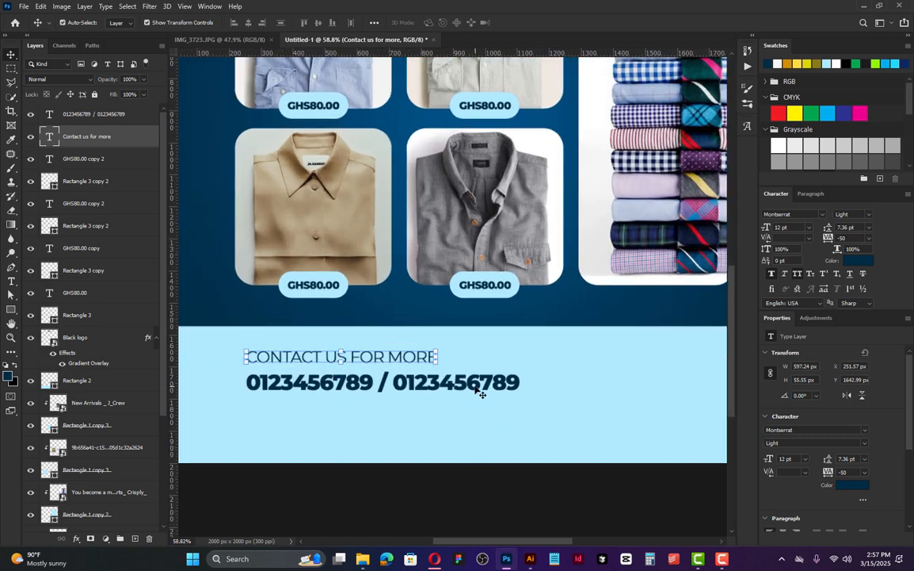
pyautogui.scroll(-3, 411, 372)
pyautogui.click(378, 470)
# Draw a straight horizontal Pen path beneath the phone numbers, spanning their width, and convert it to a shape.
pyautogui.scroll(5, 372, 443)
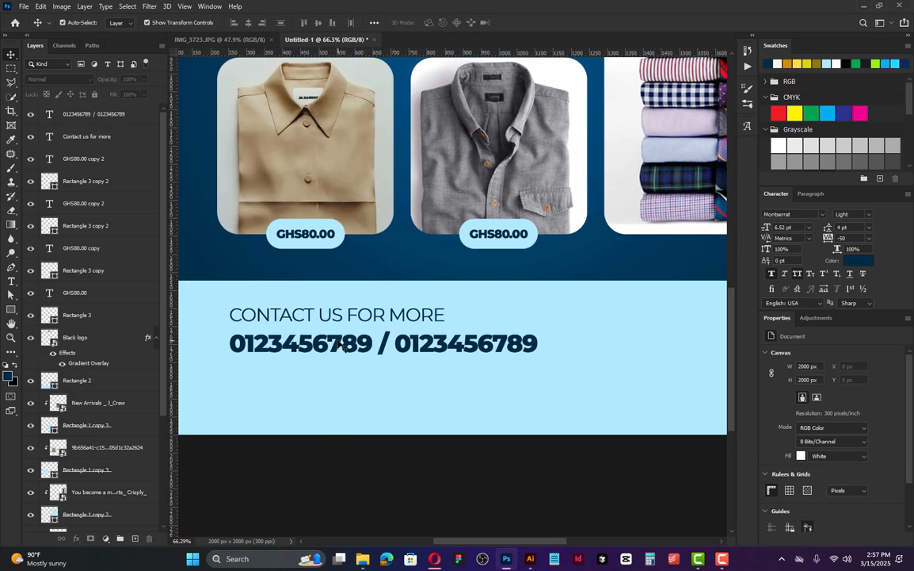
pyautogui.click(11, 281)
pyautogui.click(12, 270)
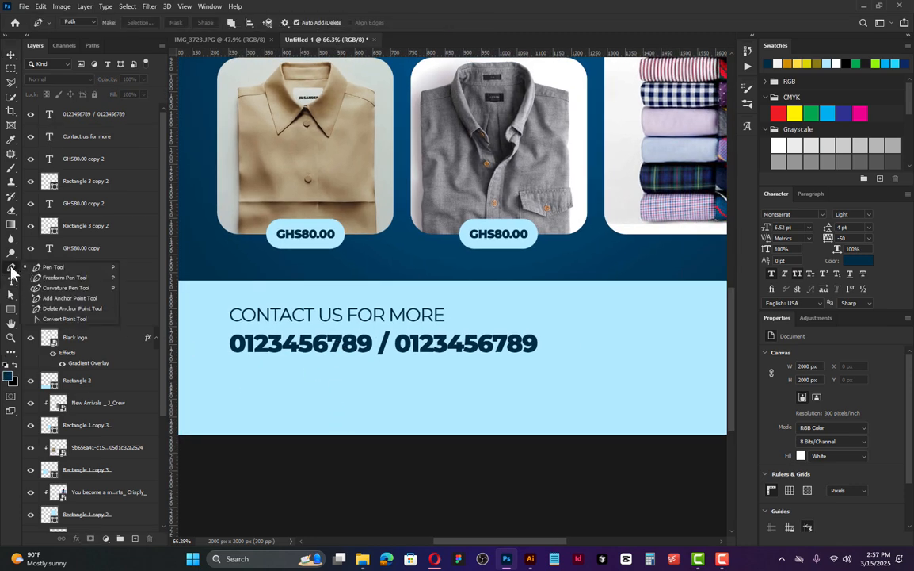
pyautogui.click(11, 267)
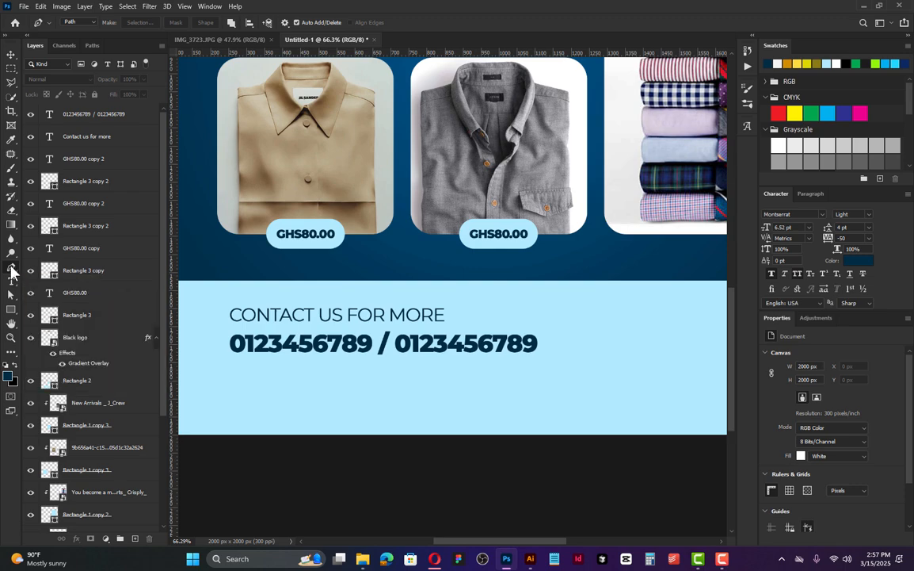
pyautogui.click(231, 364)
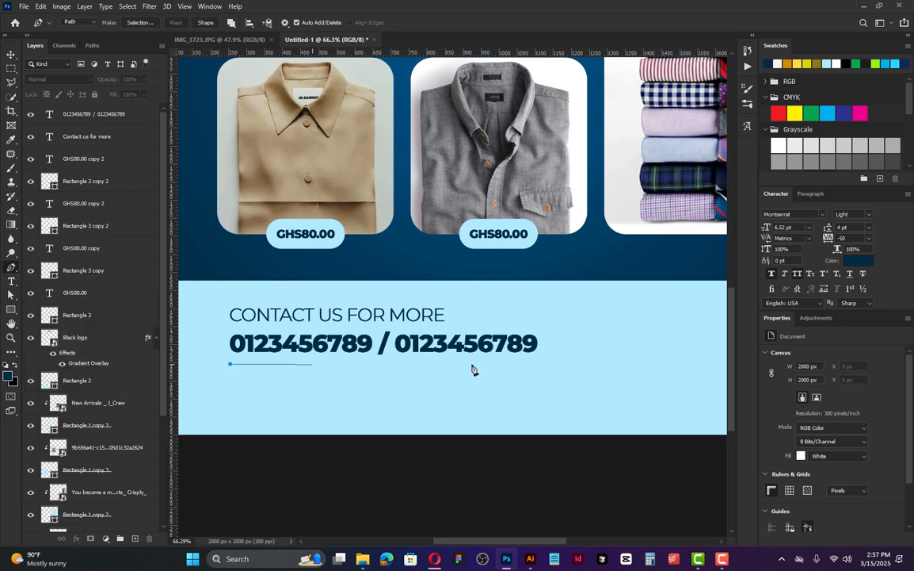
pyautogui.keyDown('shift'); pyautogui.click(543, 377); pyautogui.keyUp('shift')
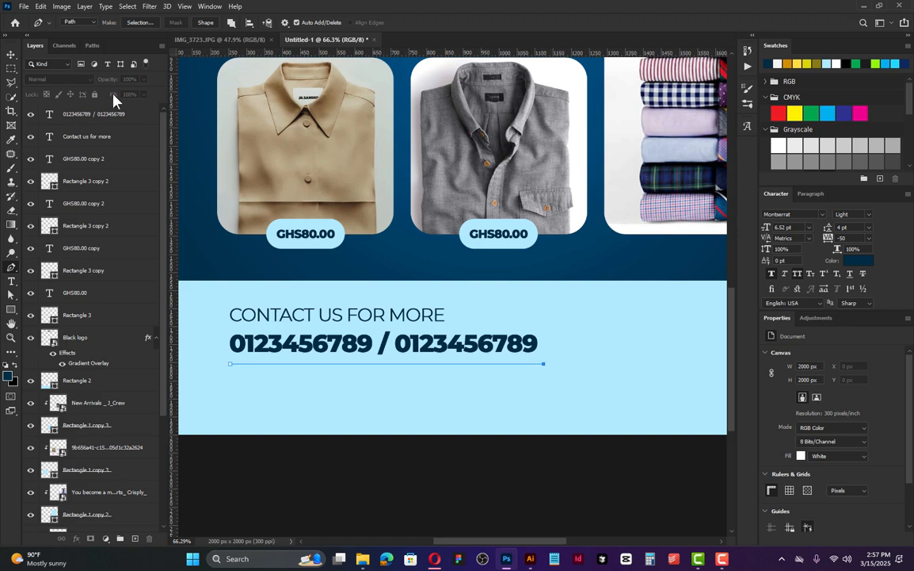
pyautogui.click(206, 23)
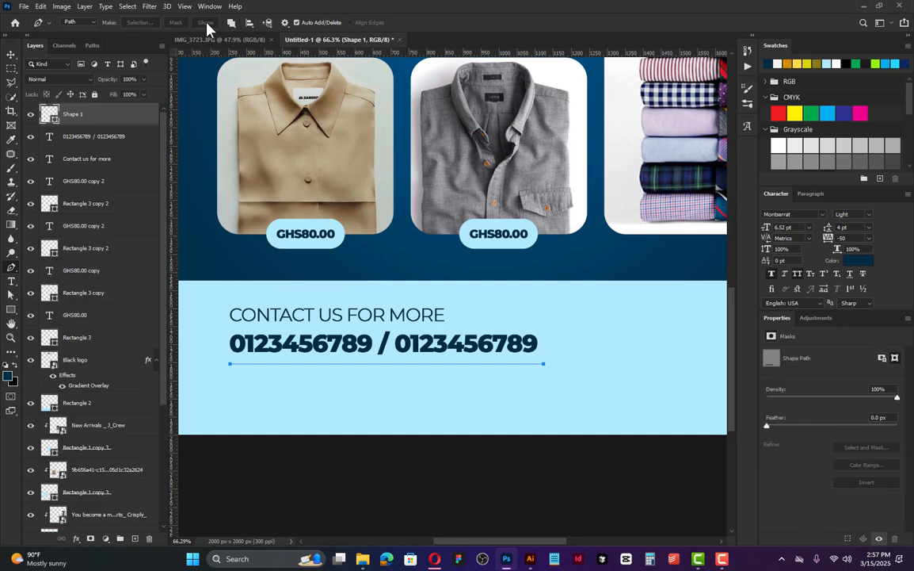
# Give the horizontal line beneath the phone numbers a 4 px dark-blue stroke and deselect it.
pyautogui.click(11, 309)
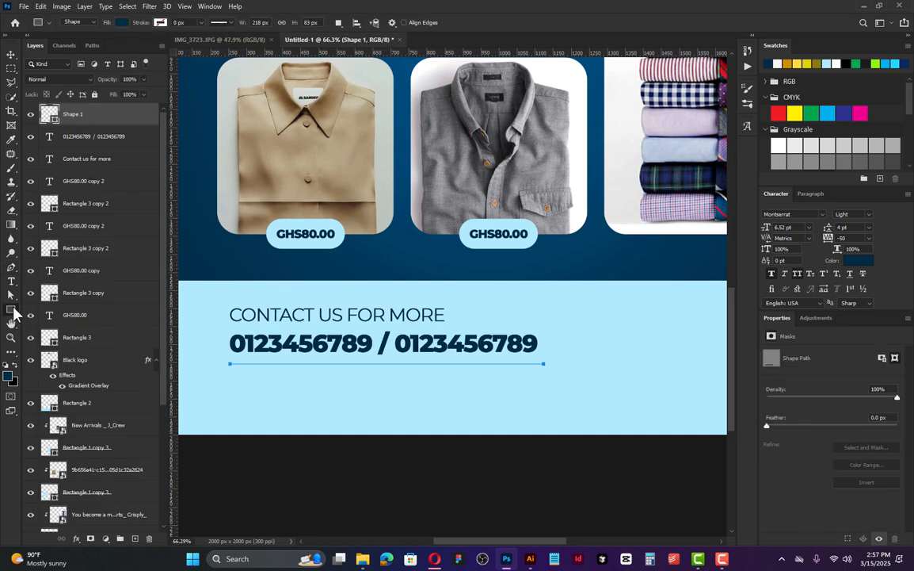
pyautogui.click(160, 24)
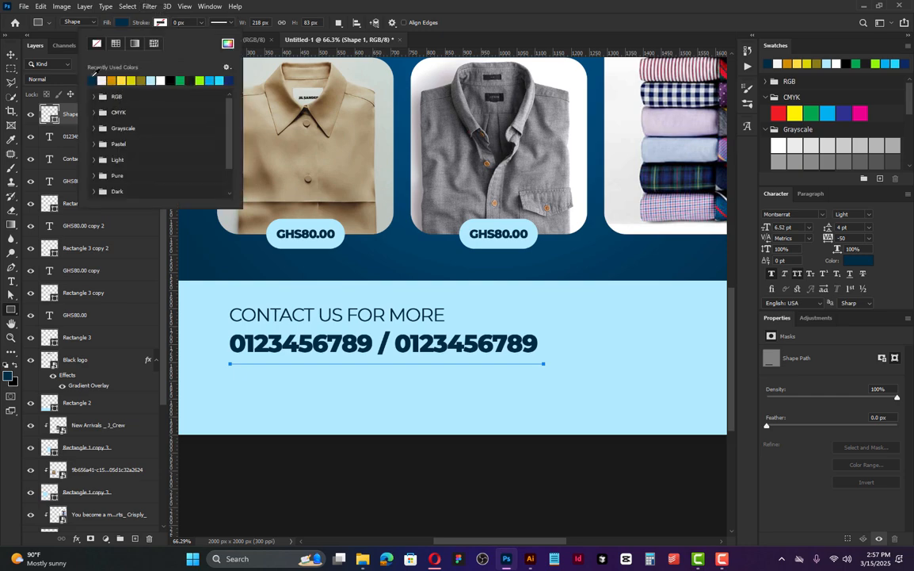
pyautogui.click(161, 22)
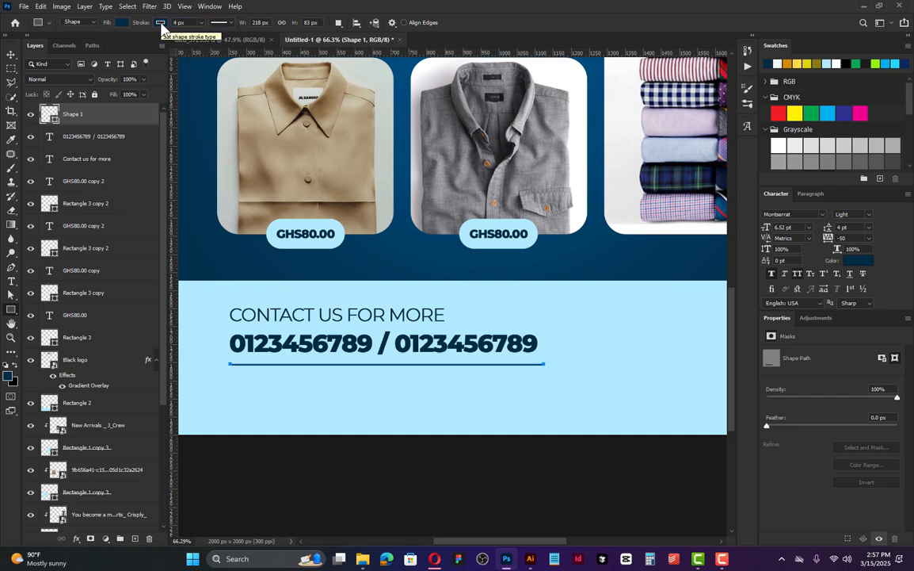
pyautogui.click(11, 54)
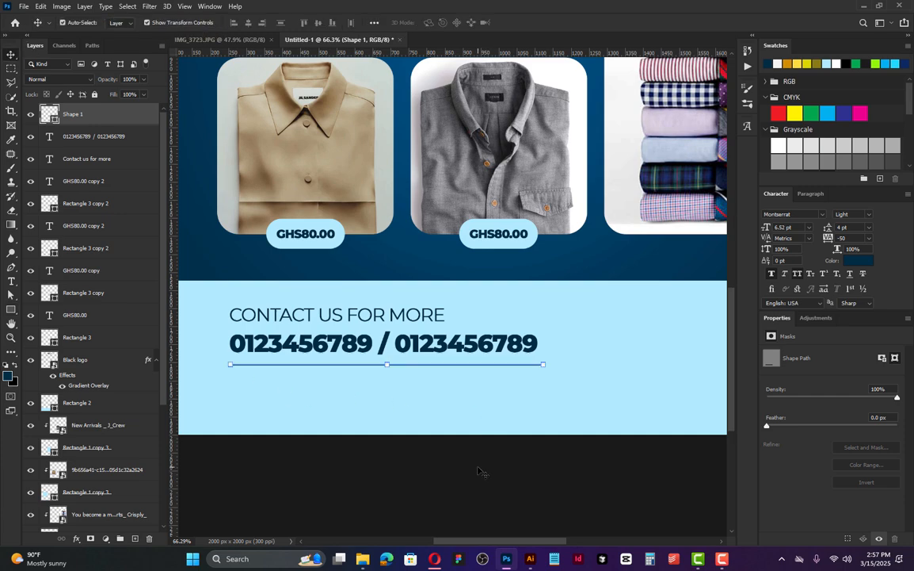
pyautogui.scroll(-4, 490, 374)
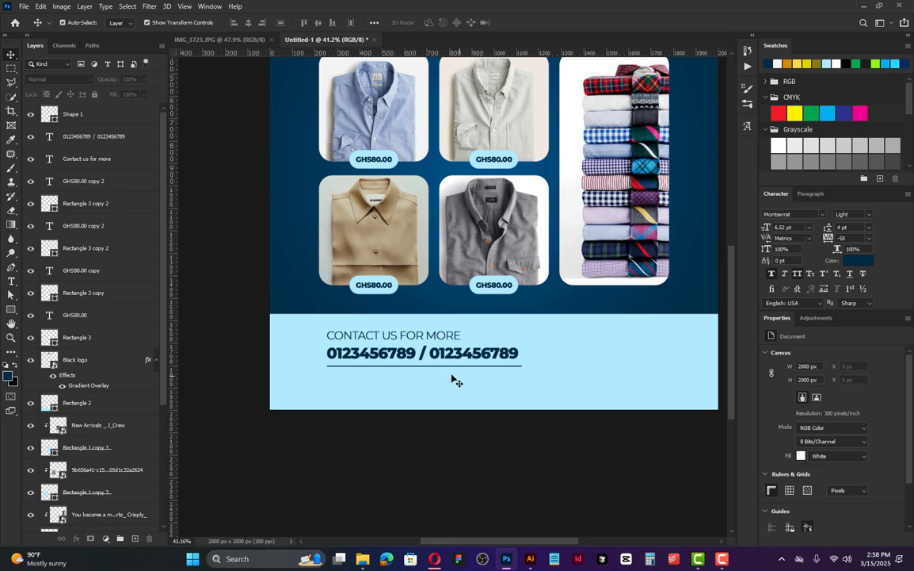
pyautogui.scroll(4, 454, 380)
pyautogui.click(341, 331)
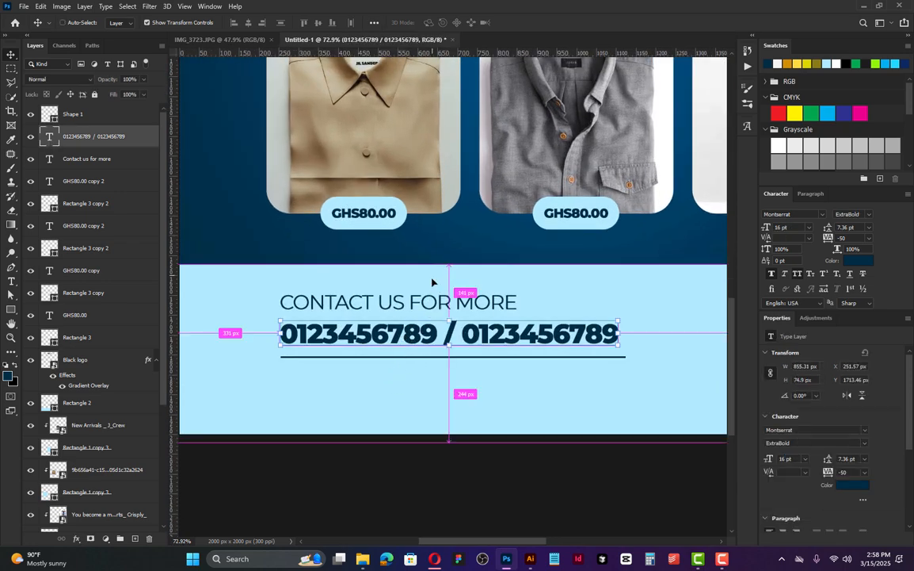
pyautogui.moveTo(433, 286); pyautogui.dragTo(434, 327)
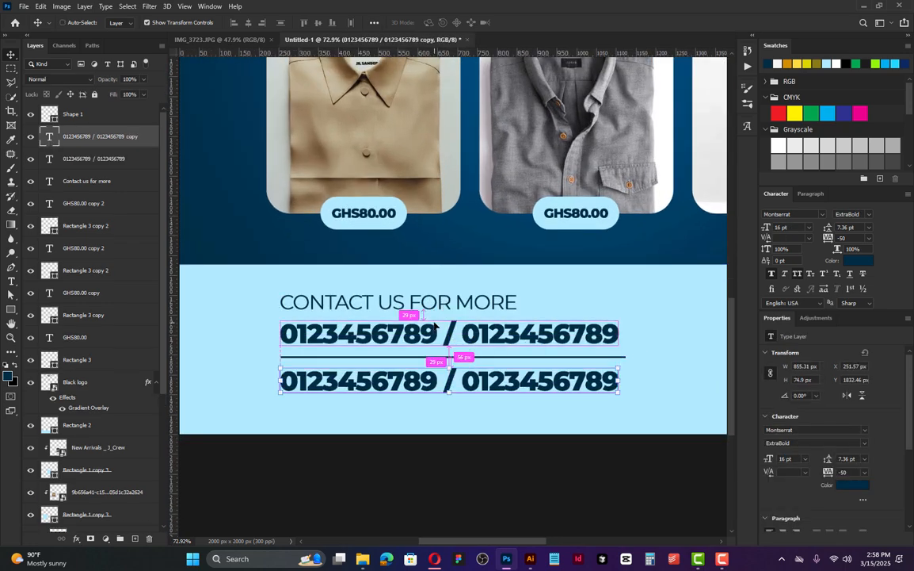
pyautogui.press('Return')
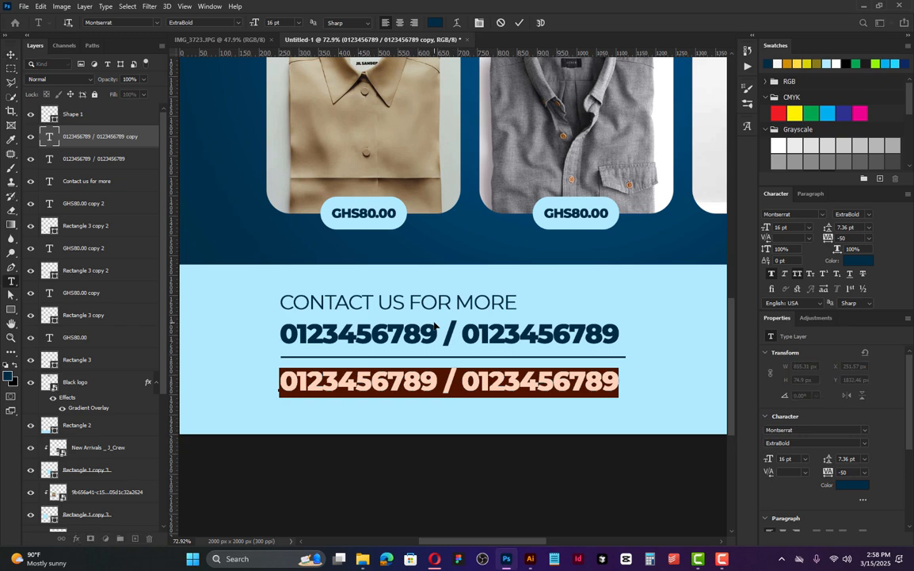
pyautogui.write('@SH')
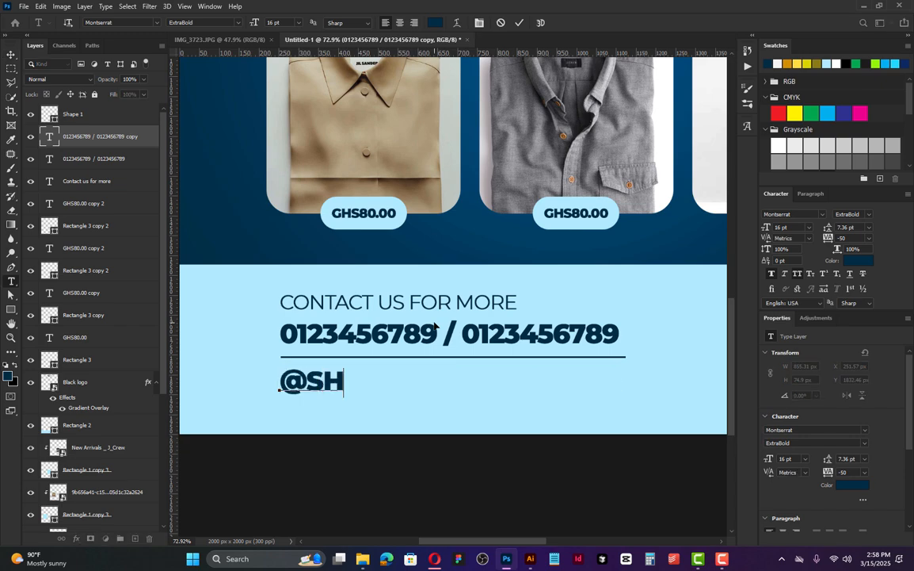
pyautogui.write('IRTS_HAVEN')
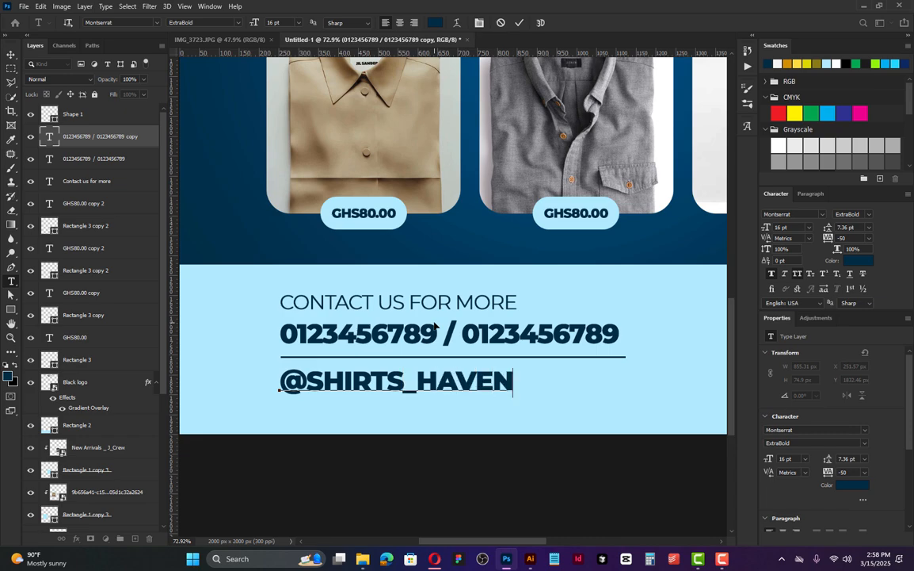
pyautogui.hotkey('ctrl', 'Return')
pyautogui.hotkey('ctrl', 'a')
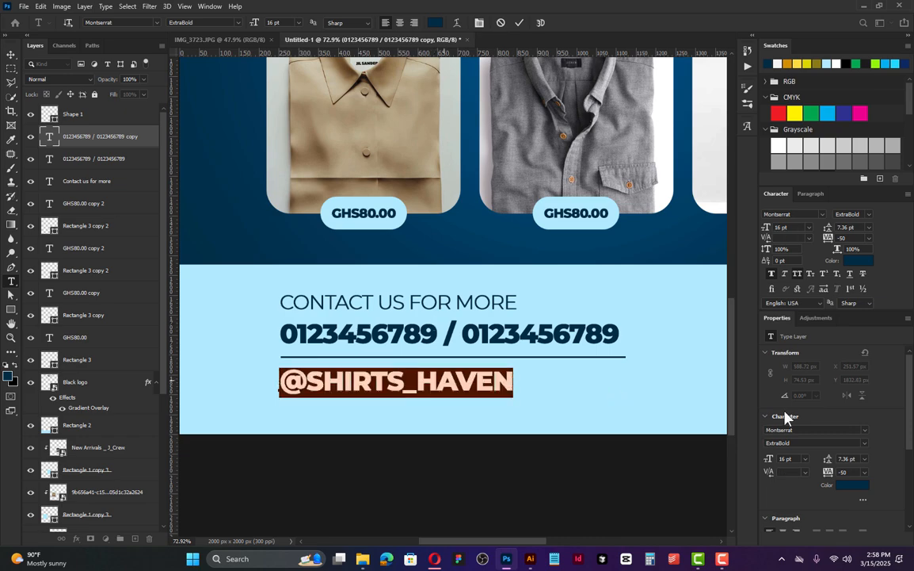
pyautogui.click(798, 275)
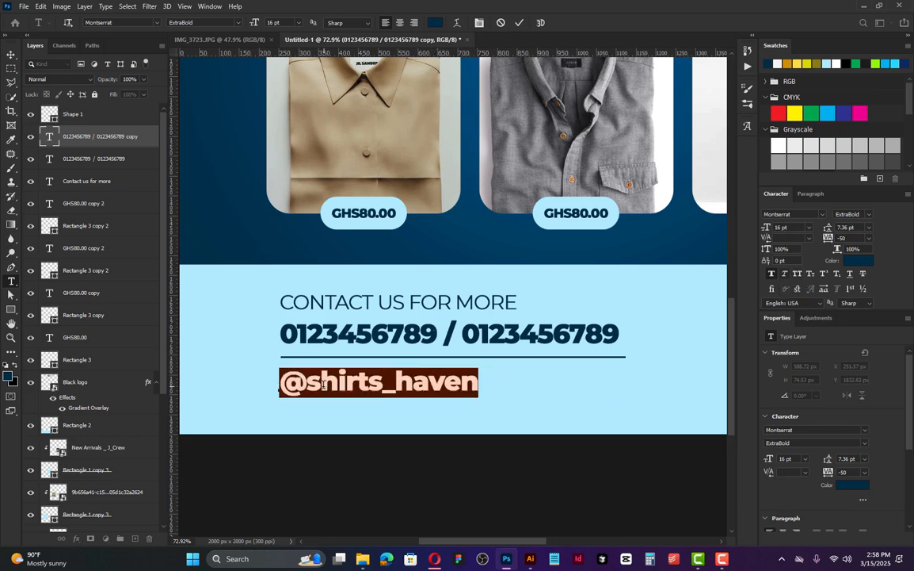
pyautogui.click(281, 384)
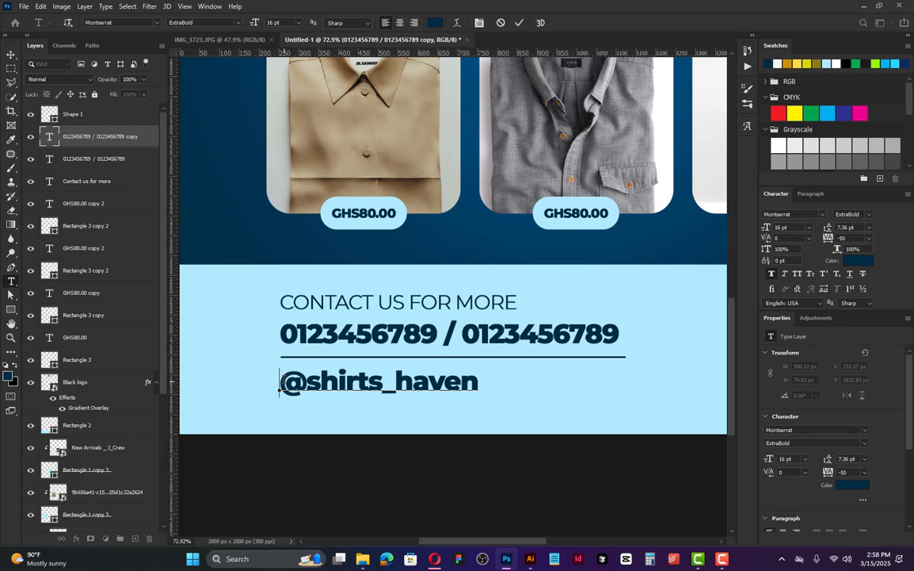
pyautogui.click(799, 214)
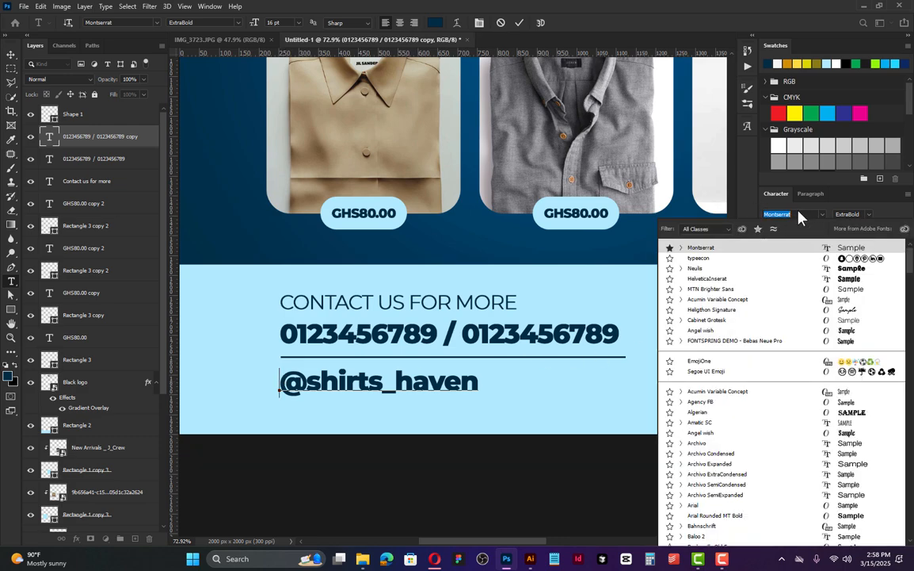
pyautogui.write('typeecon')
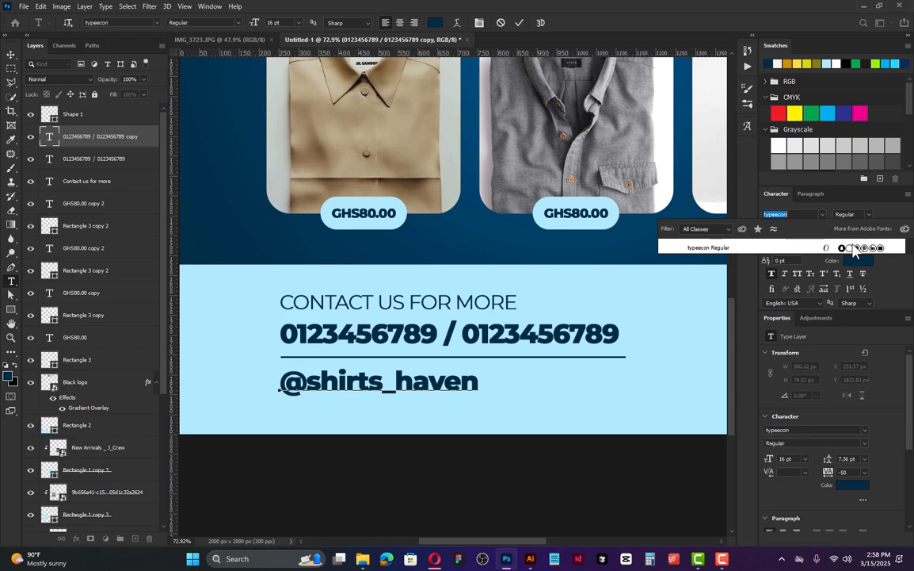
pyautogui.click(855, 249)
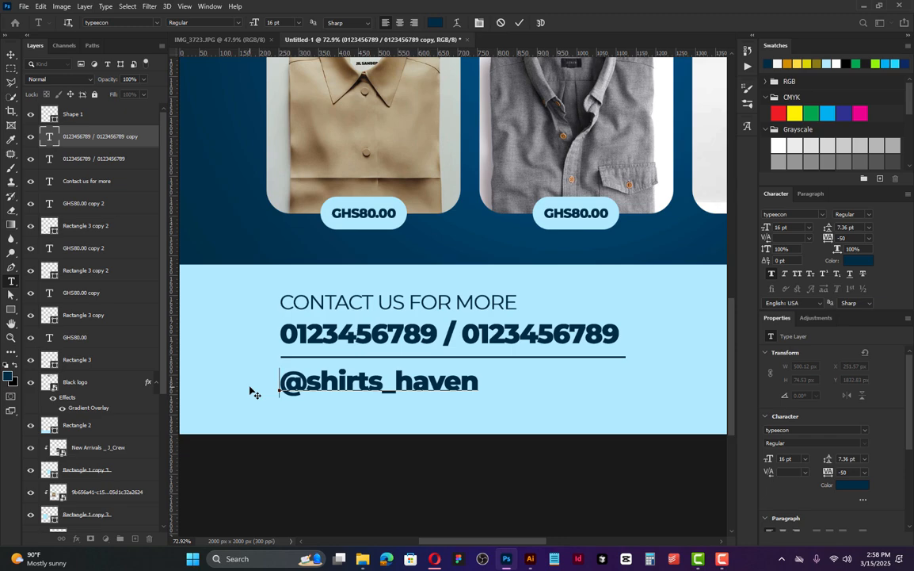
pyautogui.write('i')
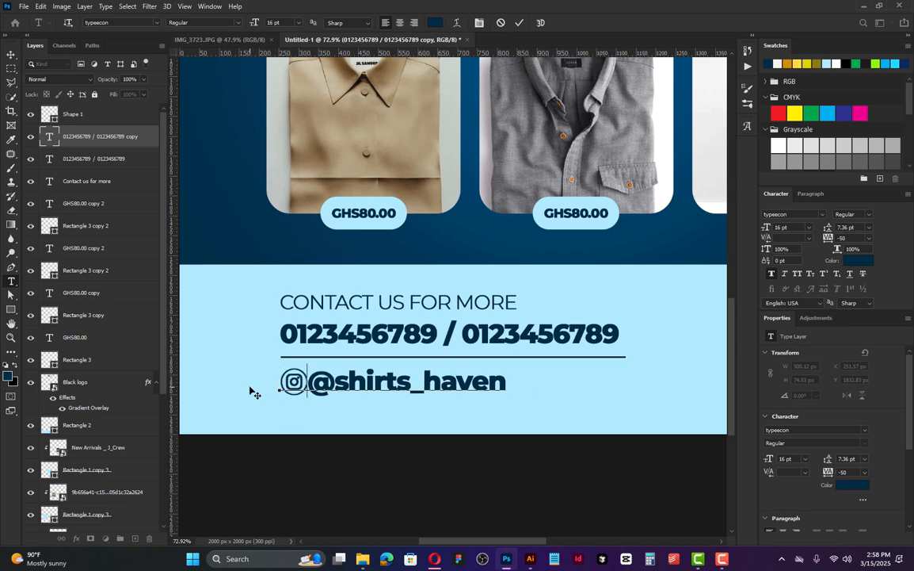
pyautogui.write('t')
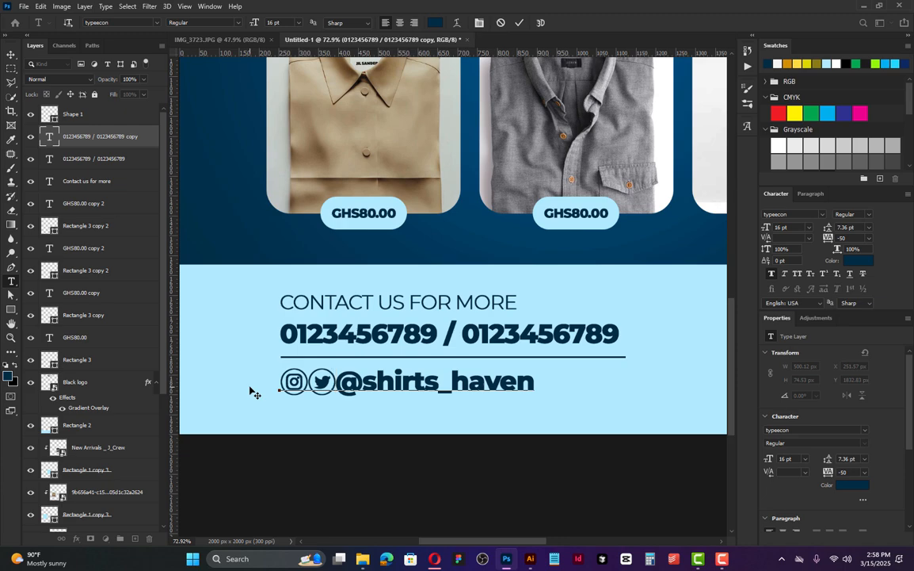
pyautogui.write('f')
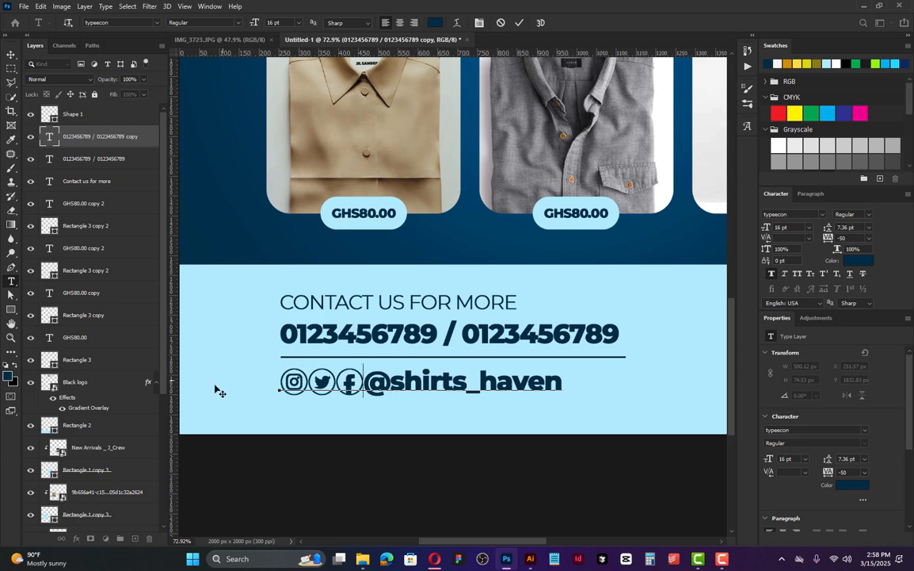
# Apply All Caps to only the Instagram icon to switch it to its solid version.
pyautogui.keyDown('shift'); pyautogui.click(279, 382); pyautogui.keyUp('shift')
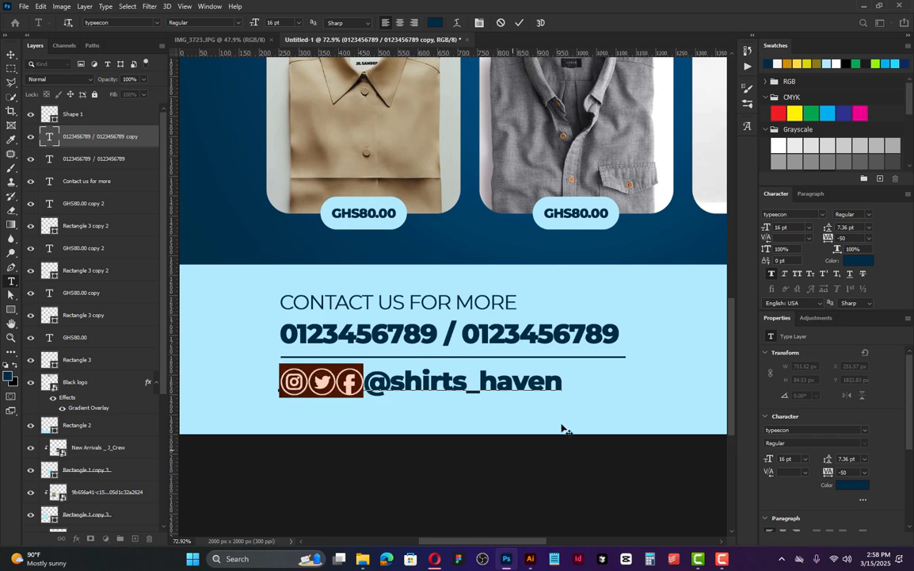
pyautogui.click(339, 384)
pyautogui.moveTo(308, 389); pyautogui.dragTo(271, 389)
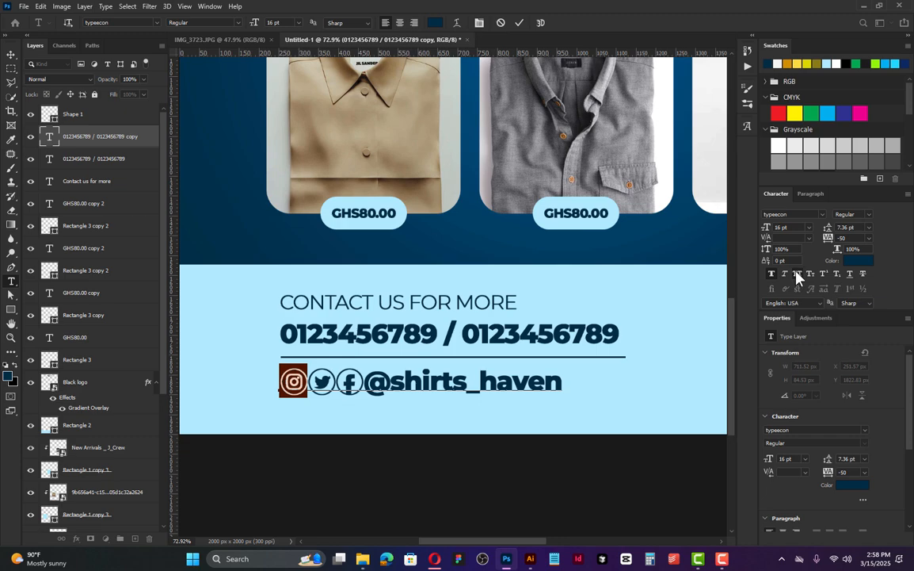
pyautogui.click(317, 382)
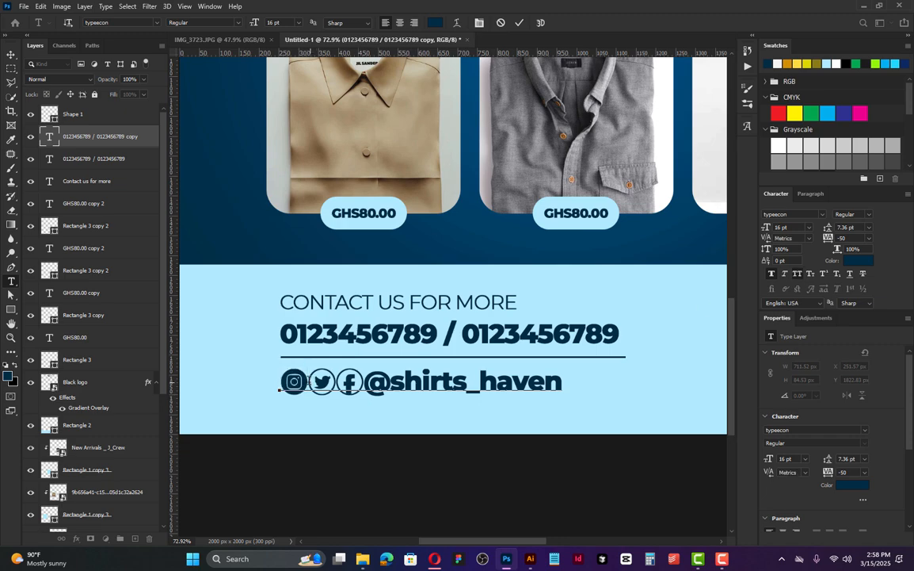
# Try magenta on the Instagram icon and cyan on the Twitter icon.
pyautogui.moveTo(279, 389); pyautogui.dragTo(336, 382)
pyautogui.click(860, 113)
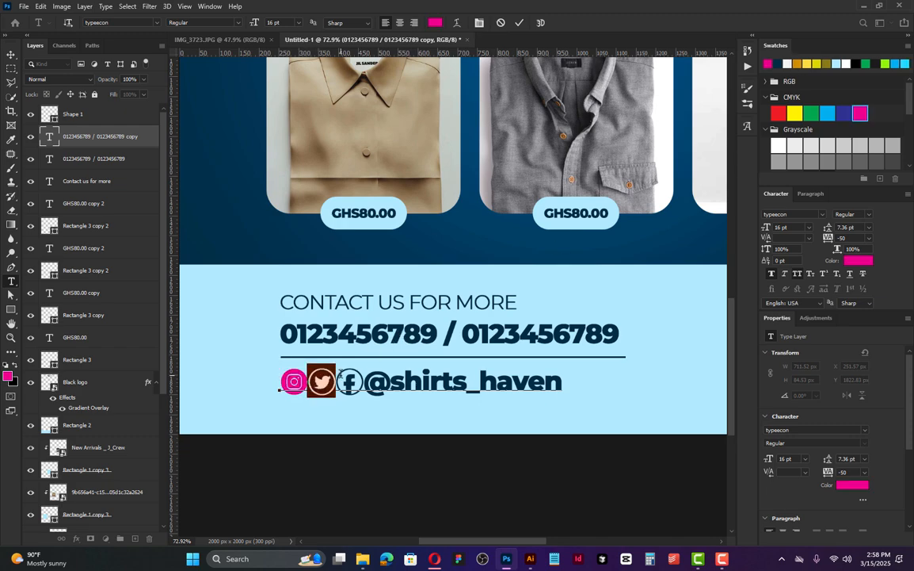
pyautogui.click(828, 112)
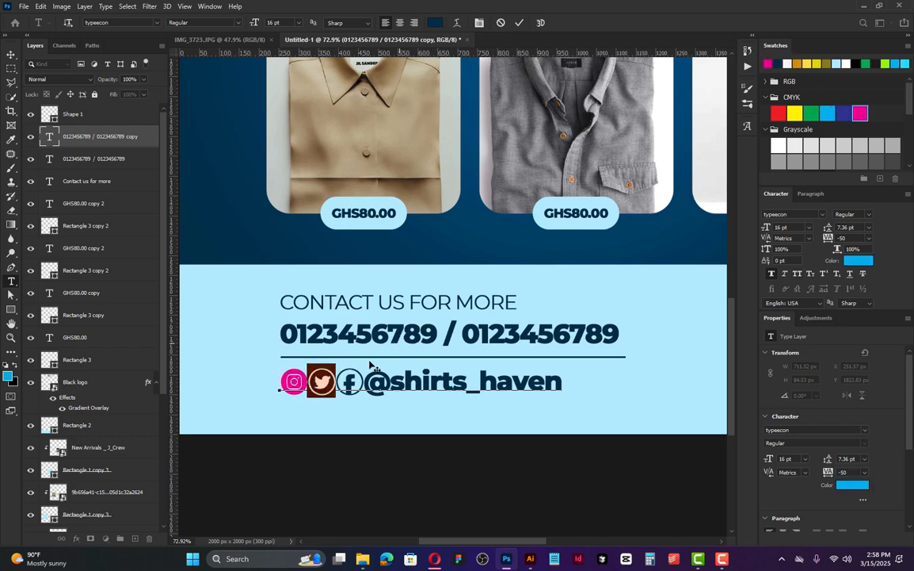
# Colour all three social icons dark blue and finish editing the handle text.
pyautogui.moveTo(336, 383); pyautogui.dragTo(257, 382)
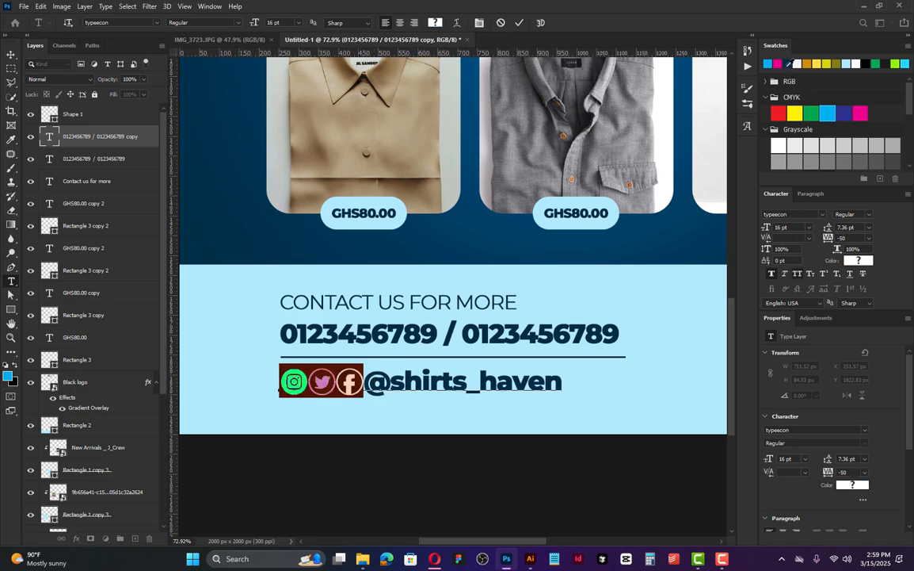
pyautogui.click(787, 65)
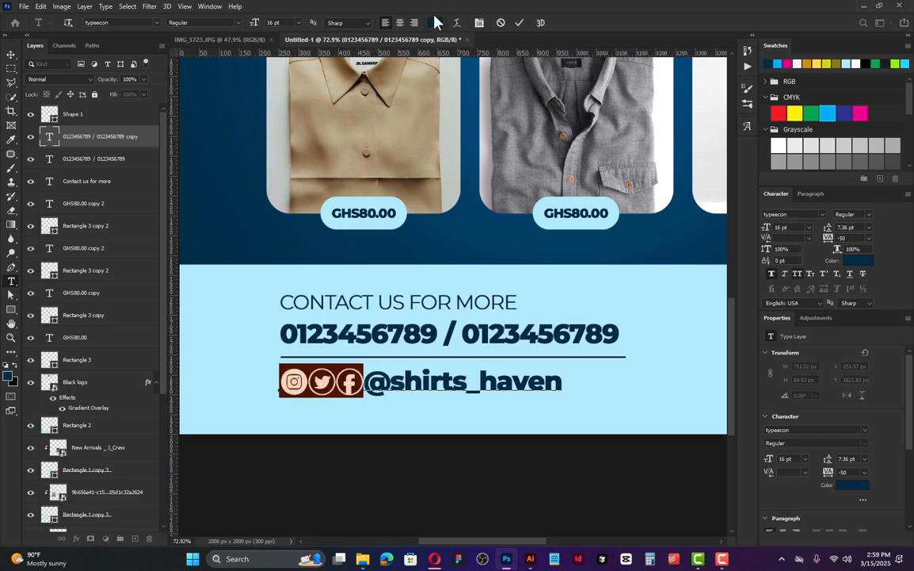
pyautogui.click(520, 23)
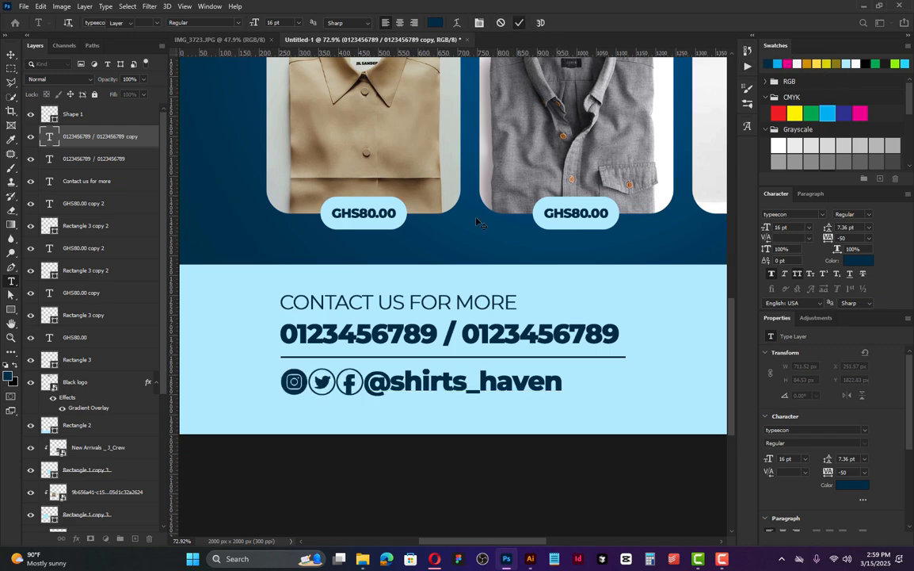
pyautogui.press('v')
# Place the folded-shirts image "12 commandements pour organiser votre dressing.jpeg" from the Downloads folder into the Shirts Haven design.
pyautogui.scroll(-3, 367, 424)
pyautogui.moveTo(531, 449); pyautogui.dragTo(457, 502)
pyautogui.moveTo(604, 428); pyautogui.dragTo(544, 431)
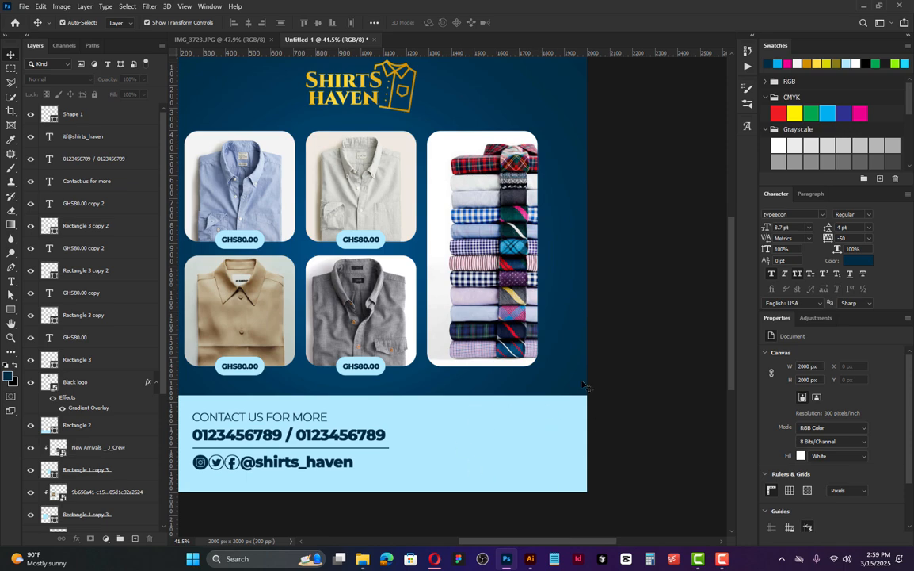
pyautogui.scroll(-2, 496, 460)
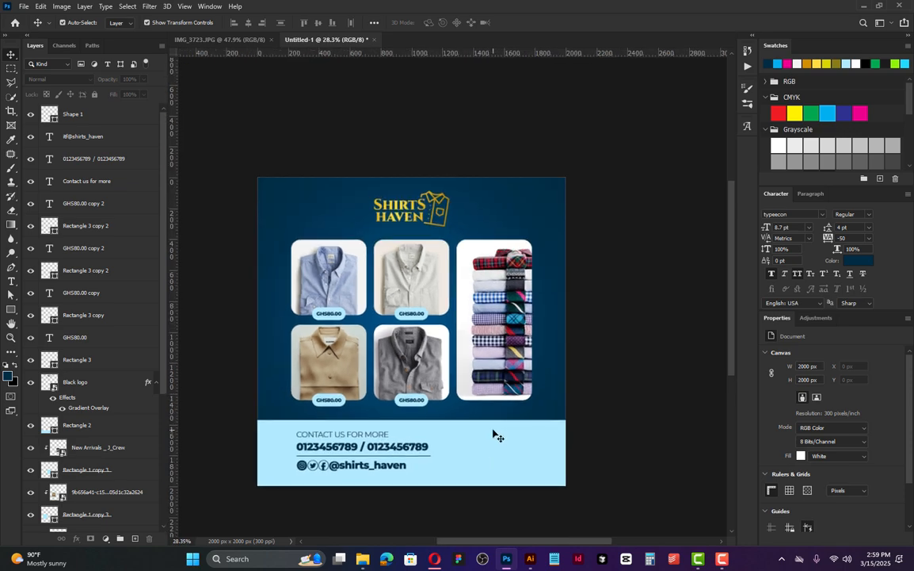
pyautogui.click(363, 559)
pyautogui.click(856, 127)
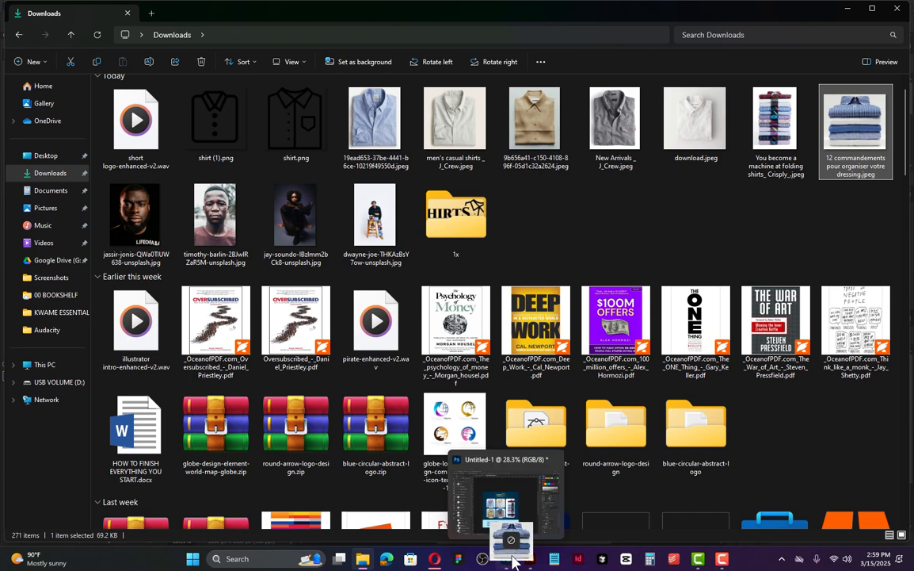
pyautogui.click(484, 475)
pyautogui.moveTo(462, 422); pyautogui.dragTo(460, 422)
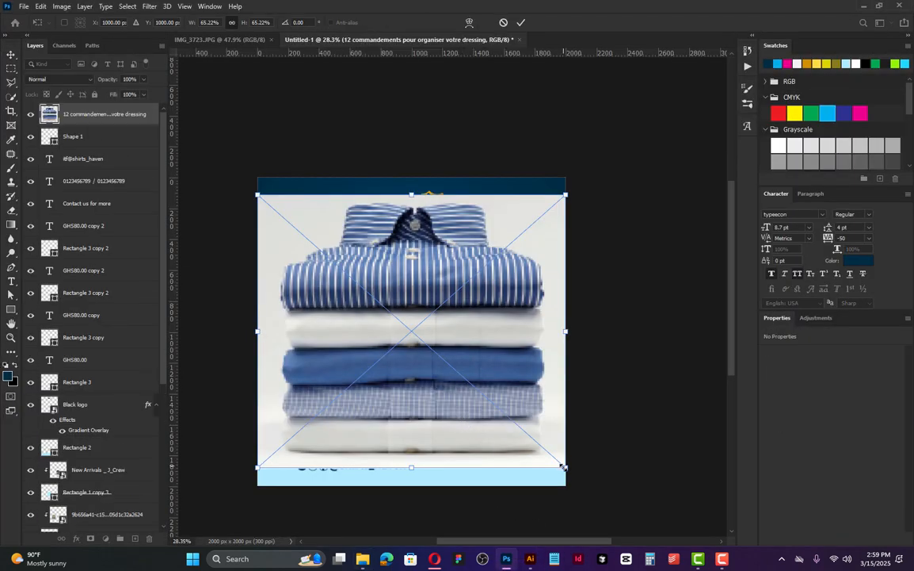
# Scale the placed folded-shirts image to about 52.5% and shift it slightly down below the logo.
pyautogui.moveTo(563, 467); pyautogui.dragTo(536, 441)
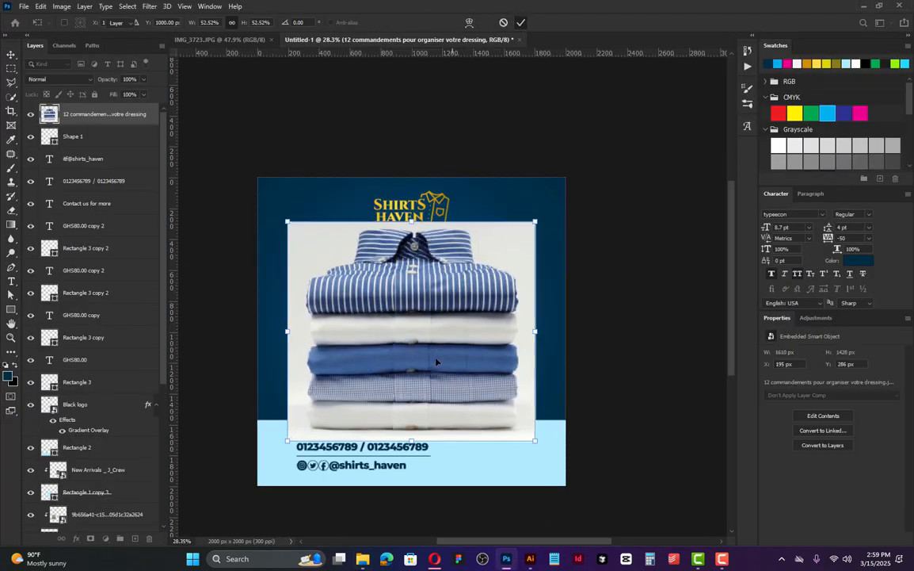
pyautogui.press('Return')
pyautogui.moveTo(426, 320)
pyautogui.mouseDown()
pyautogui.moveTo(561, 432)
pyautogui.moveTo(556, 482)
pyautogui.moveTo(414, 283)
pyautogui.moveTo(430, 325)
pyautogui.mouseUp()
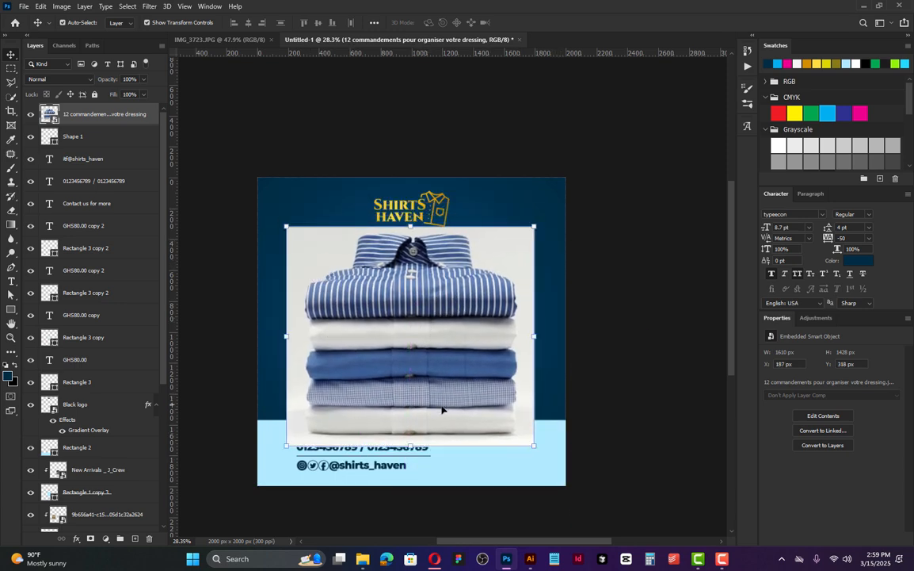
# Try to automatically select the subject of the placed folded-shirts image.
pyautogui.click(132, 8)
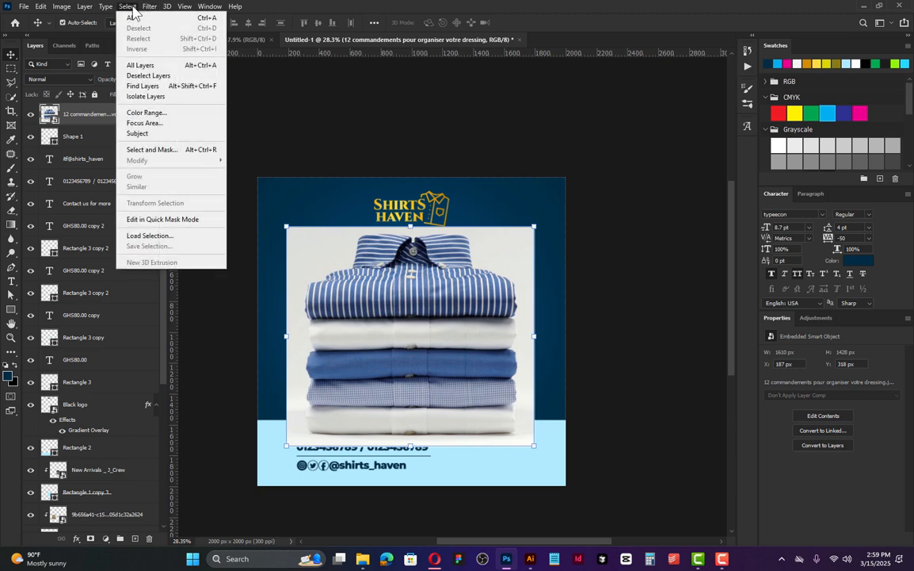
pyautogui.click(137, 133)
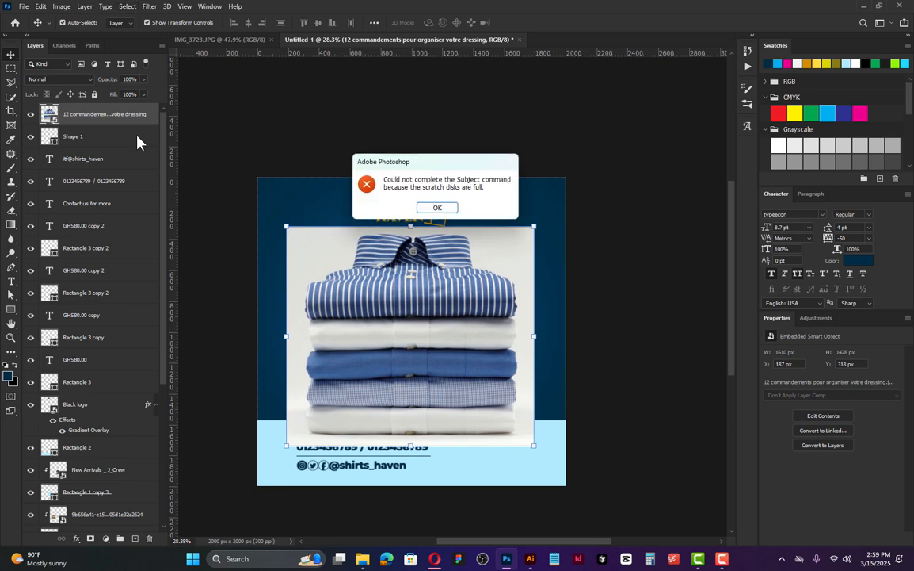
pyautogui.click(437, 207)
# Switch to the Opera browser, search Google for "pixelcut" and open Pixelcut's Background Remover.
pyautogui.click(441, 559)
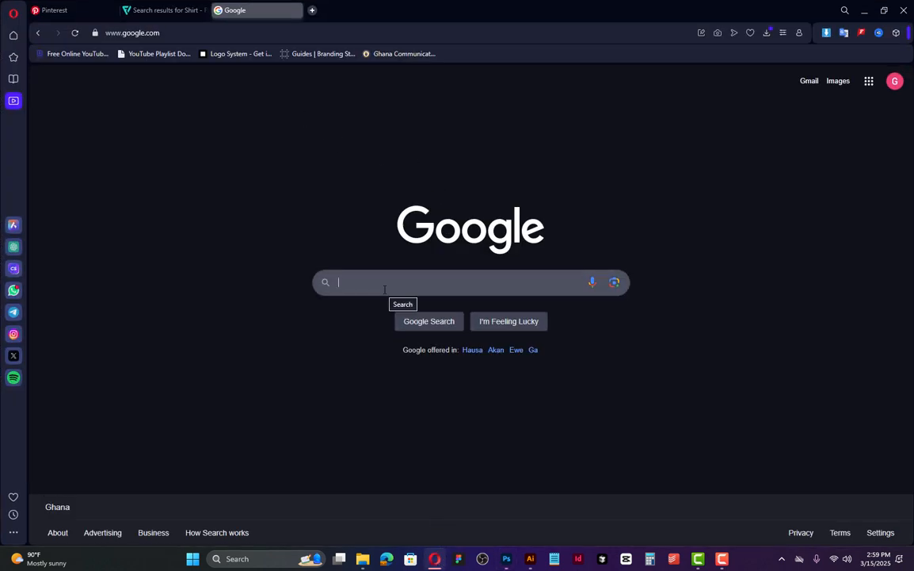
pyautogui.write('pi')
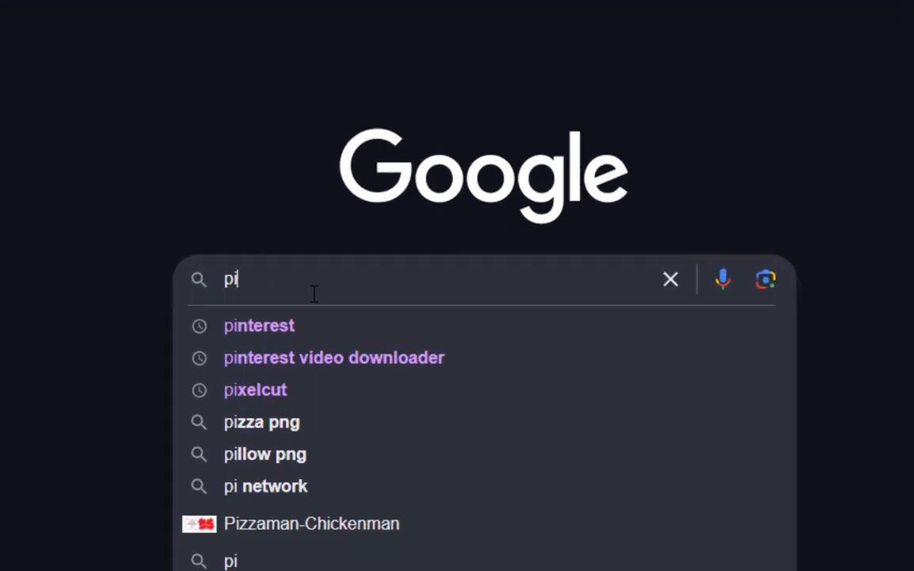
pyautogui.write('xelcu')
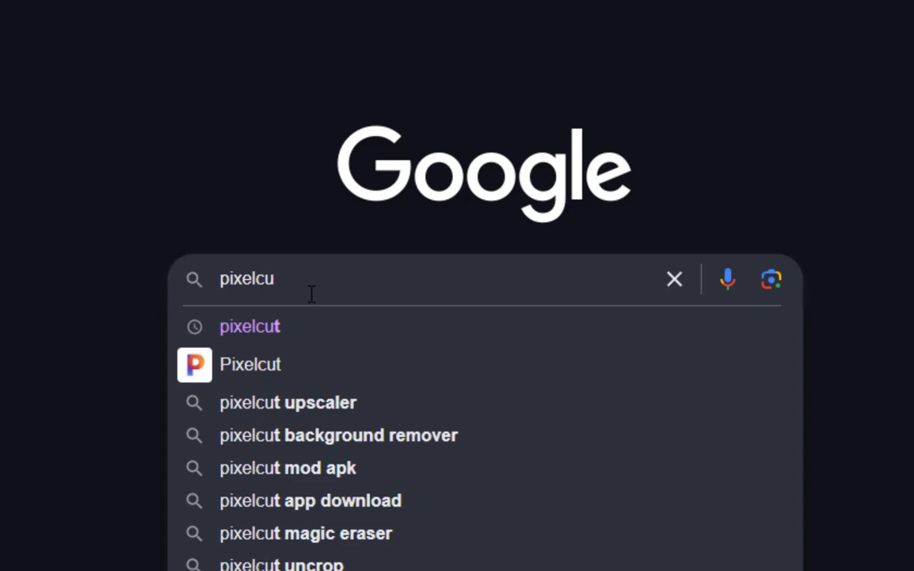
pyautogui.write('t')
pyautogui.press('Return')
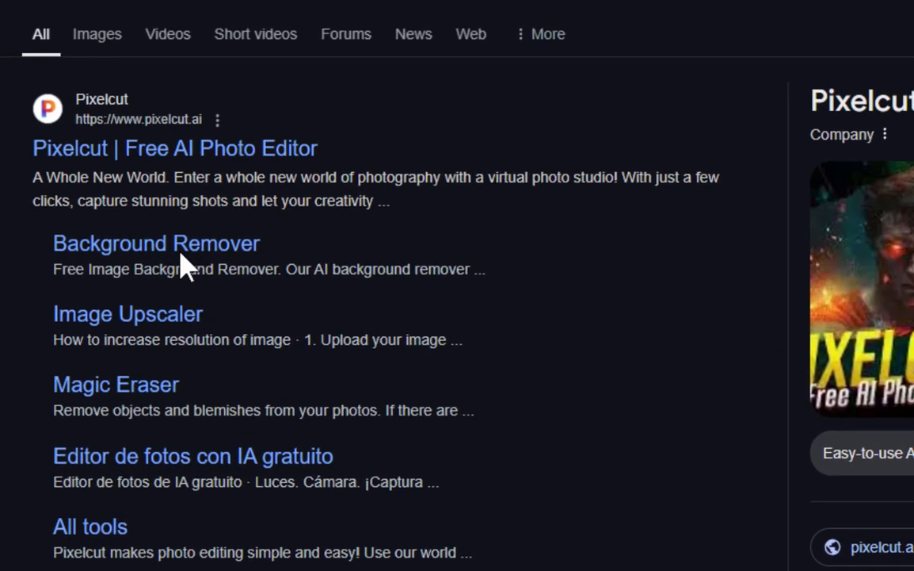
pyautogui.click(100, 113)
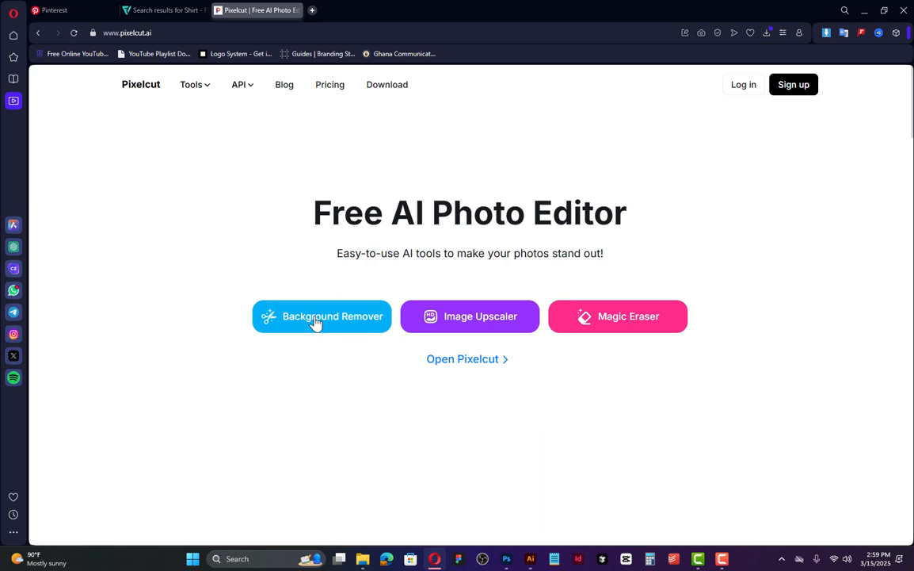
pyautogui.click(315, 321)
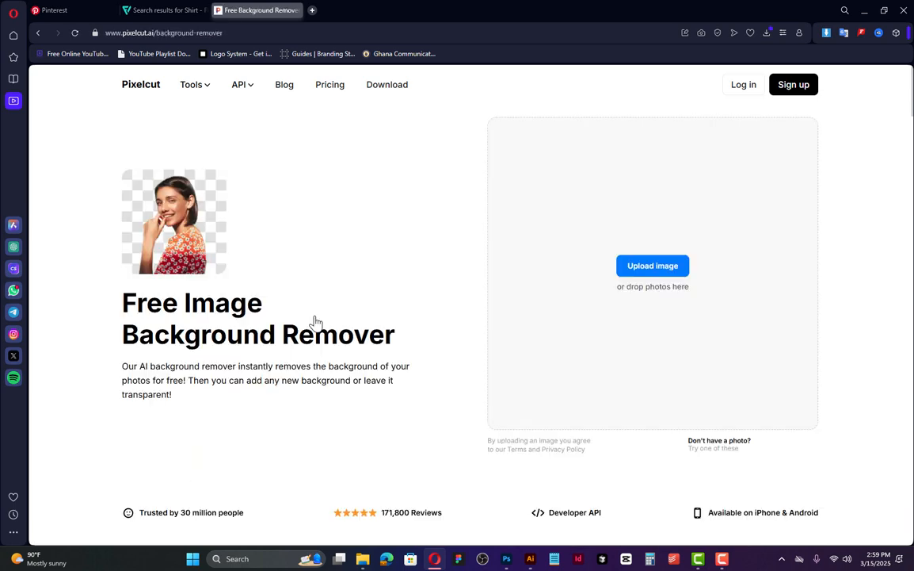
# Remove the background from "12 commandements pour organiser votre dressing.jpeg" in the Downloads folder and download the cutout as a PNG.
pyautogui.click(650, 270)
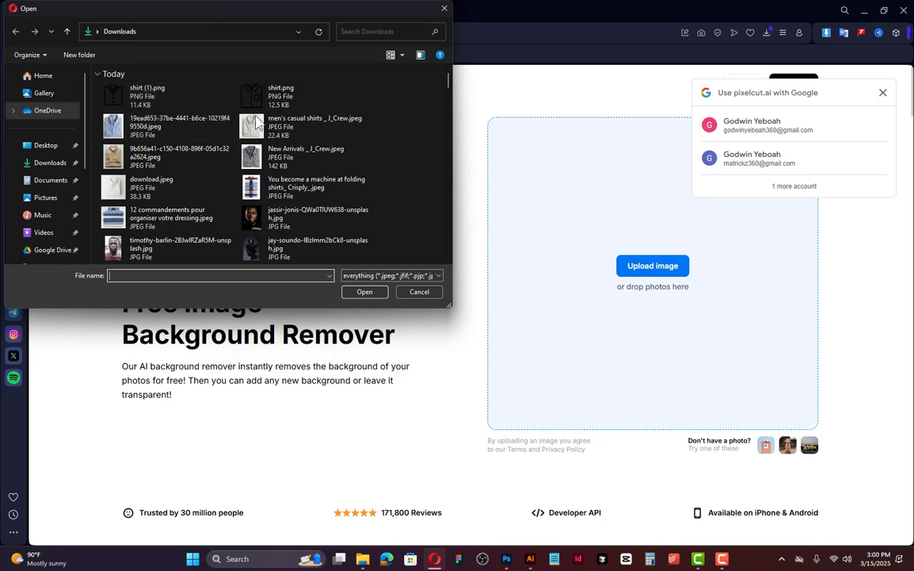
pyautogui.click(182, 230)
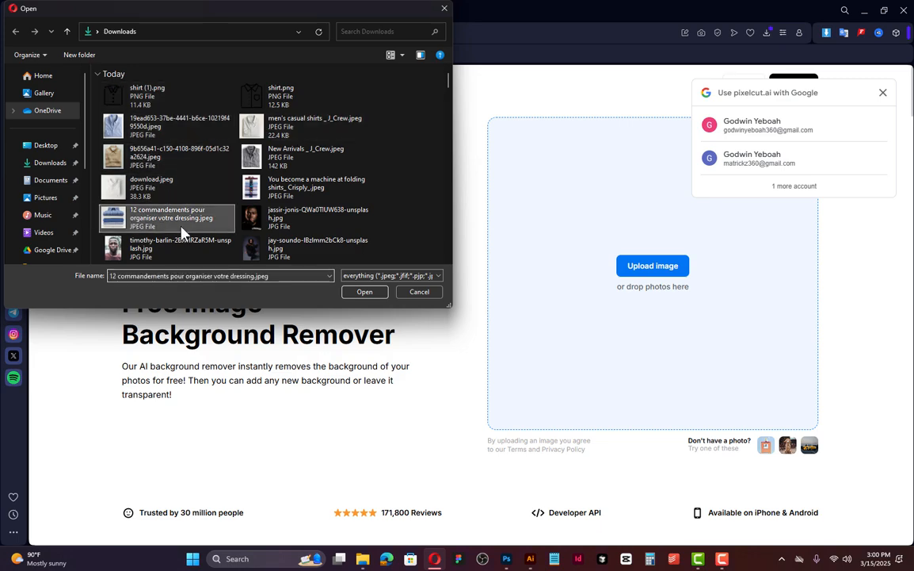
pyautogui.click(367, 292)
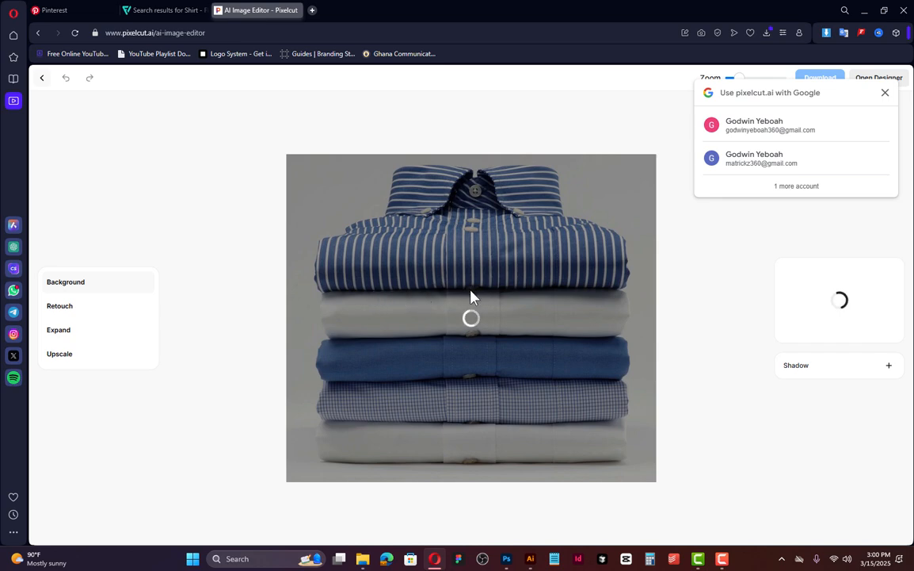
pyautogui.click(885, 93)
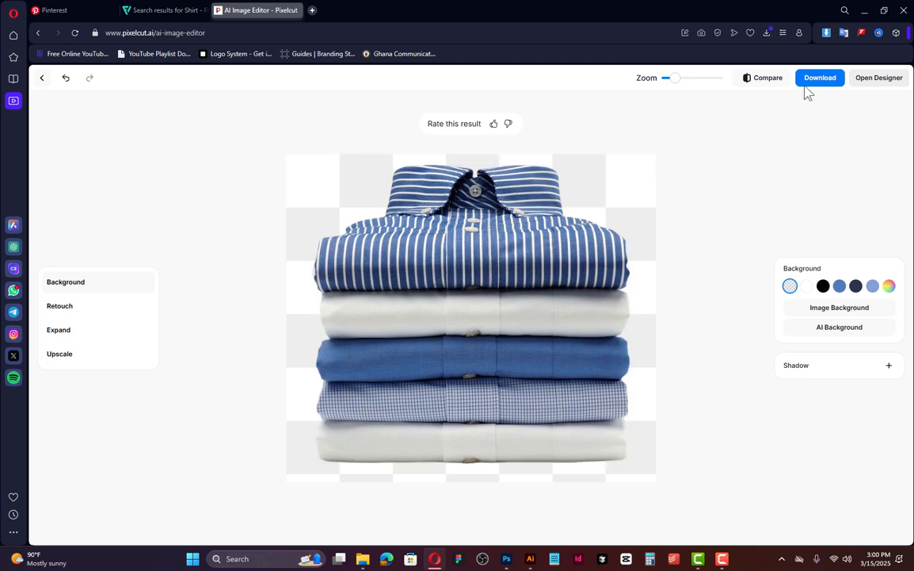
pyautogui.click(817, 80)
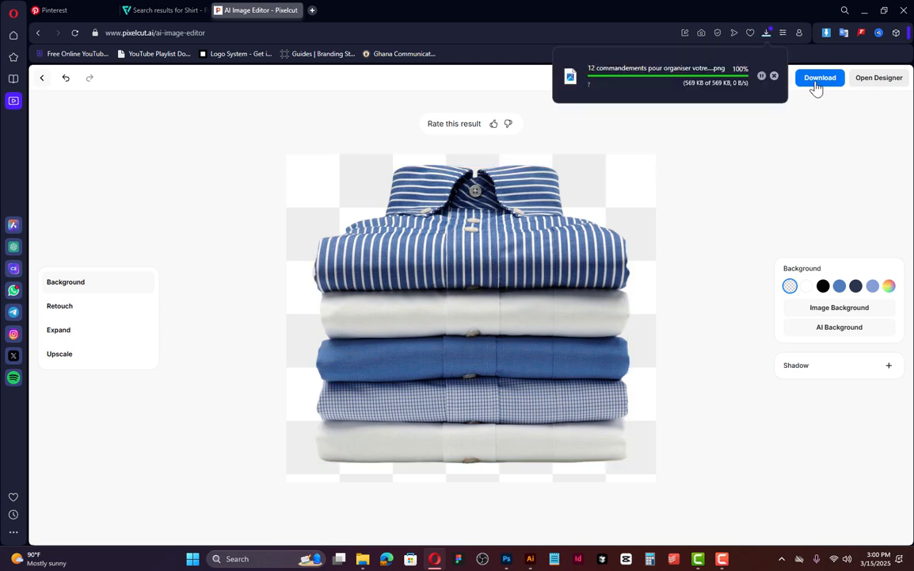
# Place the downloaded folded-shirts cutout into the Shirts Haven design in Photoshop and delete the original folded-shirts layer with its background.
pyautogui.moveTo(575, 68); pyautogui.dragTo(496, 432)
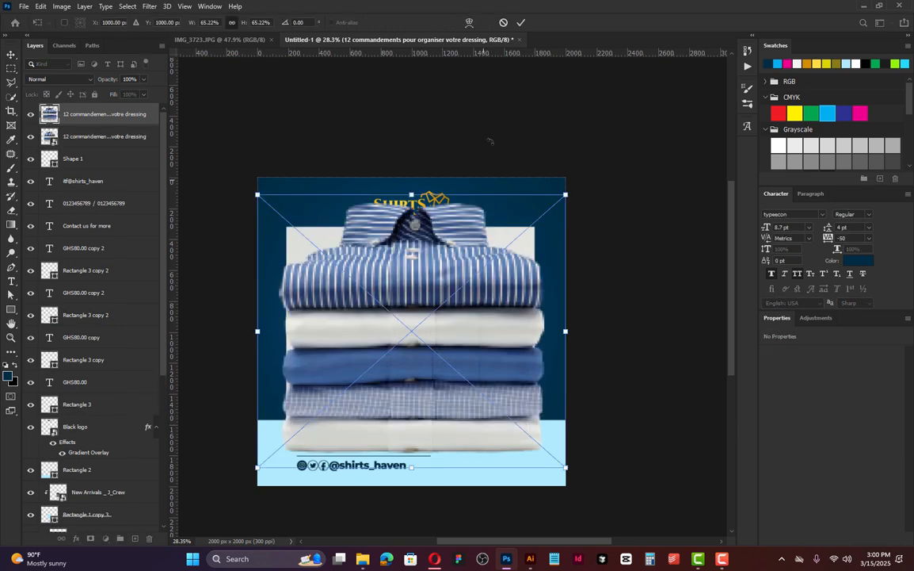
pyautogui.click(521, 22)
pyautogui.moveTo(155, 538); pyautogui.dragTo(149, 538)
# Scale the folded-shirts cutout to about 28.56% and position it at the right end of the light blue contact band, overlapping its upper edge.
pyautogui.moveTo(267, 198); pyautogui.dragTo(355, 287)
pyautogui.moveTo(658, 284); pyautogui.dragTo(566, 341)
pyautogui.moveTo(502, 402); pyautogui.dragTo(500, 445)
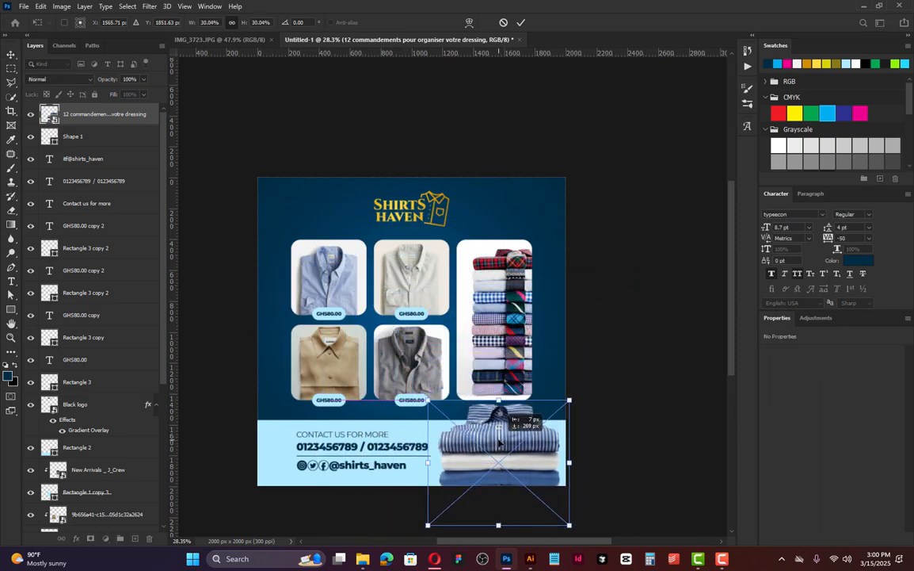
pyautogui.moveTo(570, 525)
pyautogui.mouseDown()
pyautogui.moveTo(550, 504)
pyautogui.moveTo(574, 525)
pyautogui.mouseUp()
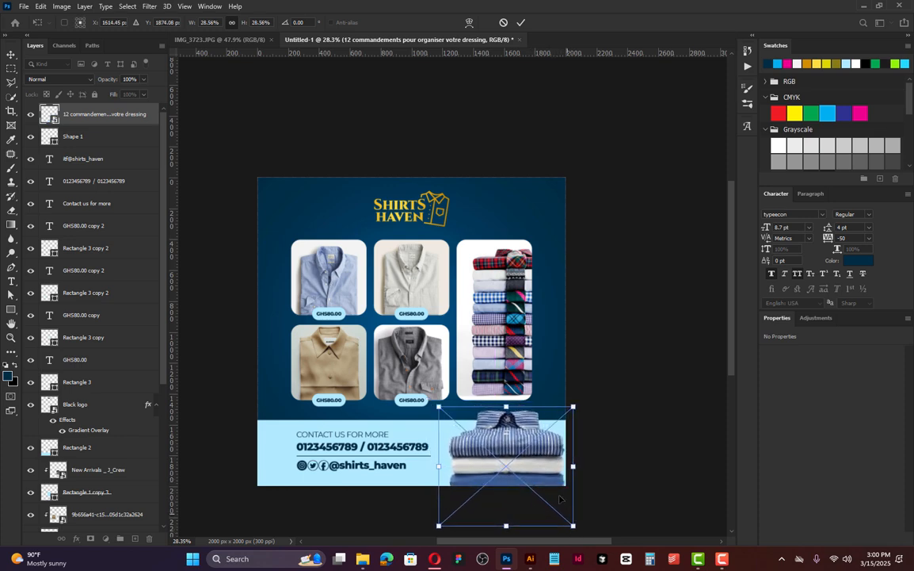
pyautogui.moveTo(539, 476)
pyautogui.mouseDown()
pyautogui.moveTo(547, 442)
pyautogui.moveTo(547, 464)
pyautogui.moveTo(554, 458)
pyautogui.moveTo(538, 464)
pyautogui.mouseUp()
pyautogui.click(523, 23)
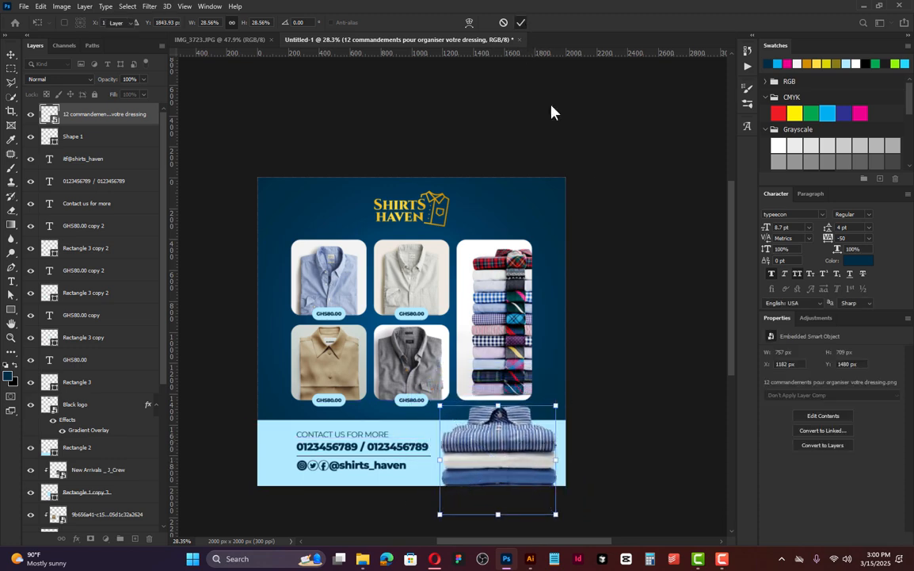
pyautogui.click(225, 151)
pyautogui.hotkey('ctrl', '0')
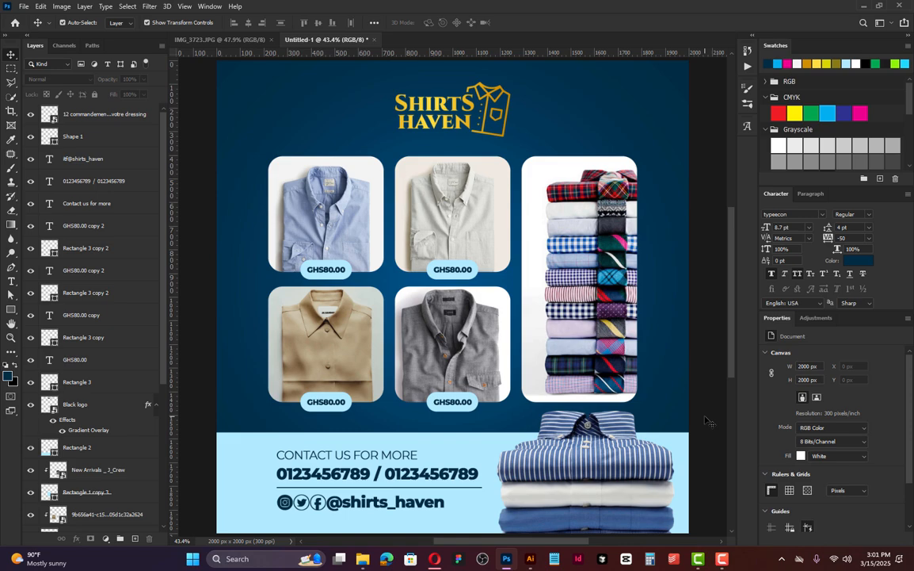
# Duplicate the Layer 1 overlay glow above the dark blue colour fill to strengthen the background light.
pyautogui.scroll(-5, 87, 492)
pyautogui.click(89, 476)
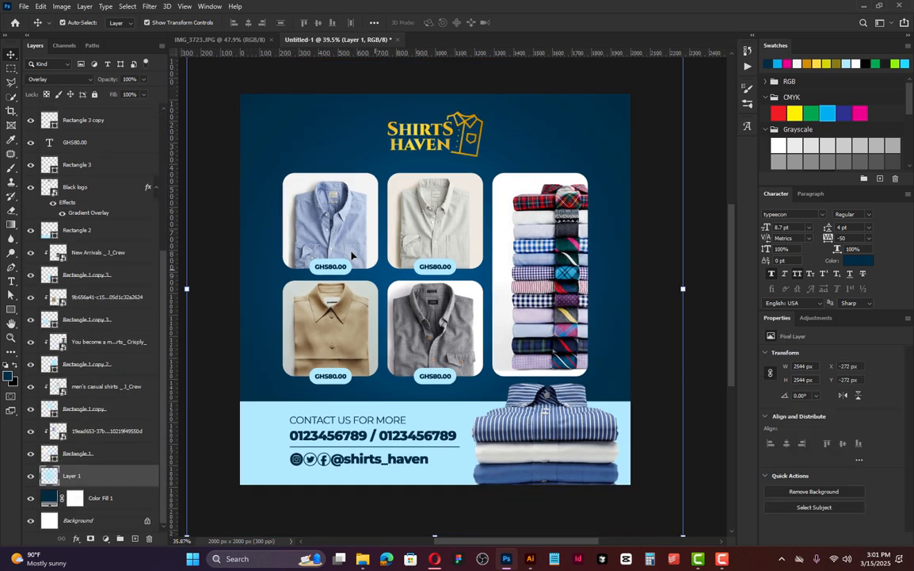
pyautogui.scroll(-3, 359, 268)
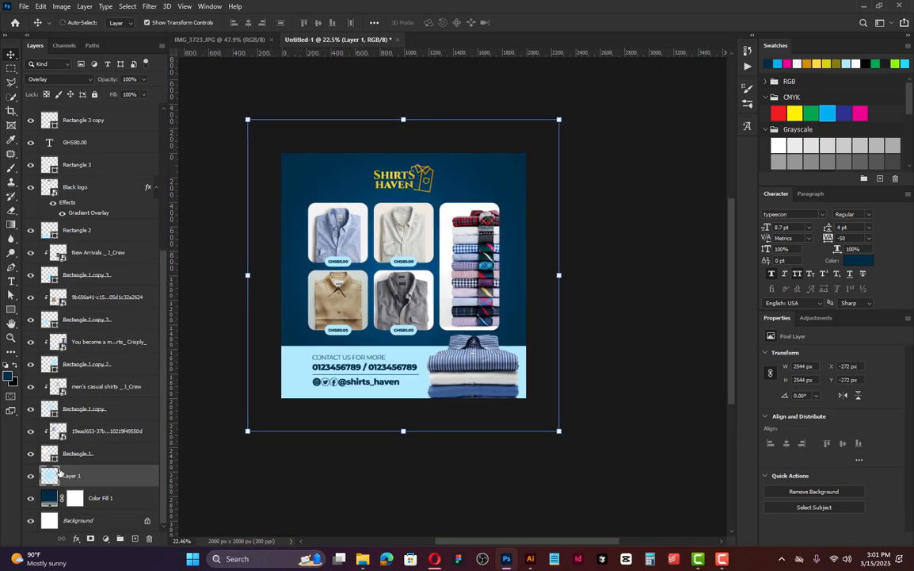
pyautogui.hotkey('ctrl', 'j')
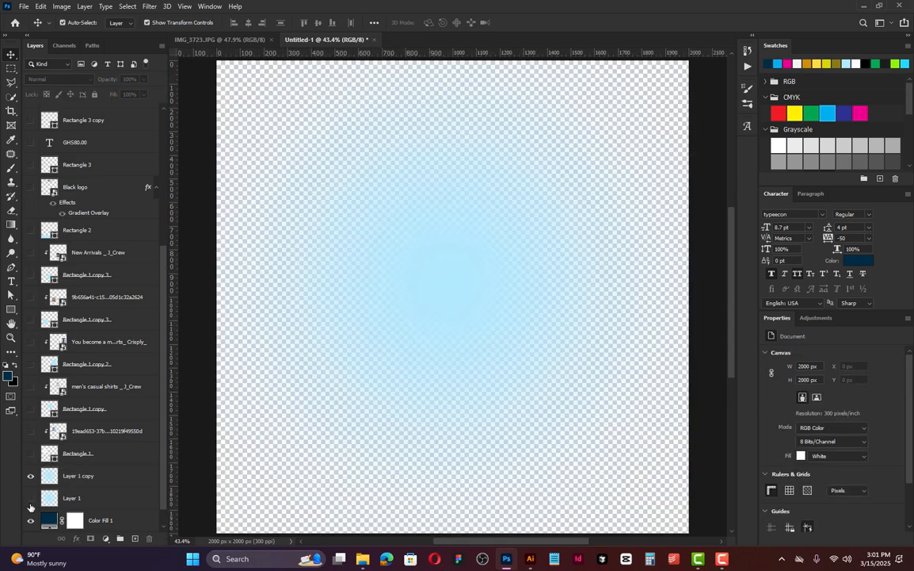
# Compare the isolated background with and without Layer 1 and its copy over the dark blue fill.
pyautogui.click(30, 520)
pyautogui.click(30, 499)
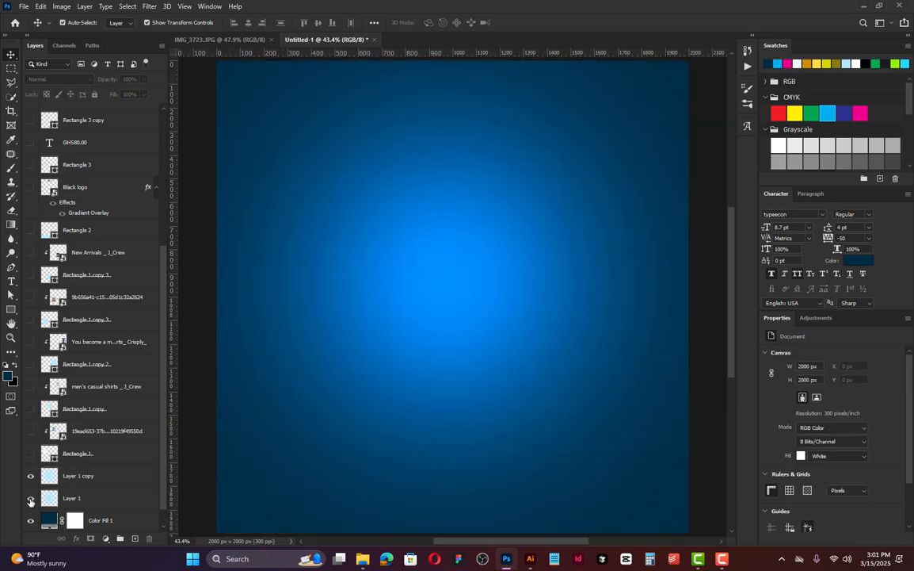
pyautogui.click(30, 477)
pyautogui.click(28, 496)
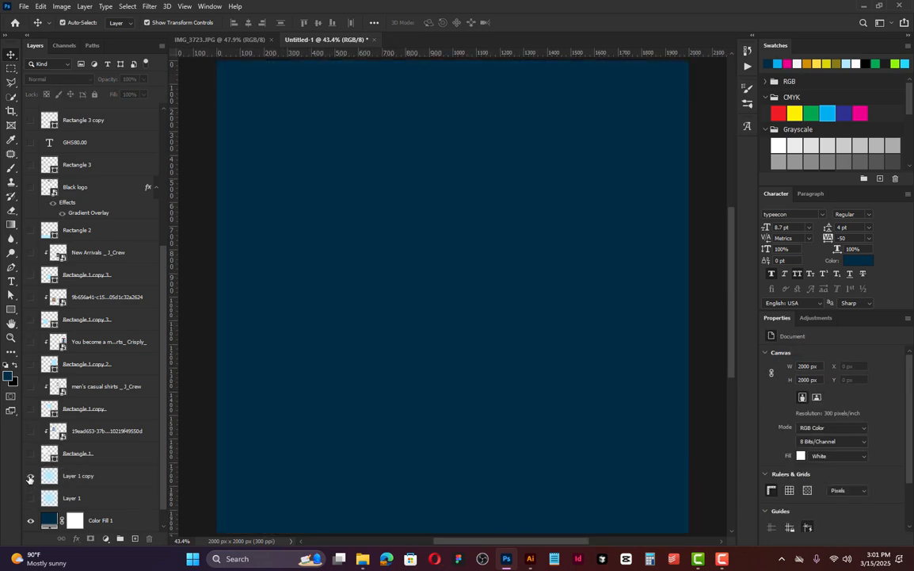
pyautogui.click(29, 477)
pyautogui.click(30, 499)
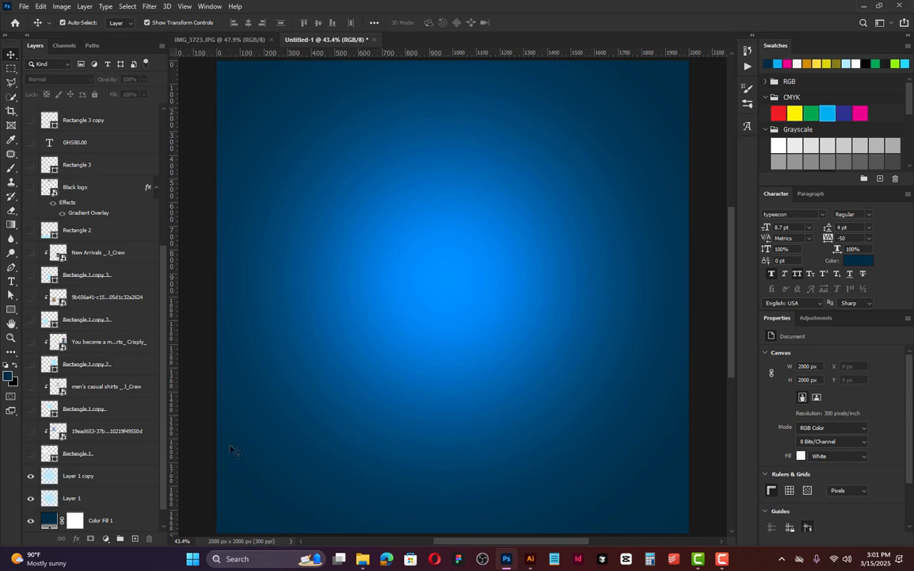
# Make all hidden shirt, logo, price tag, contact and cutout layers visible again.
pyautogui.moveTo(33, 457); pyautogui.dragTo(30, 119)
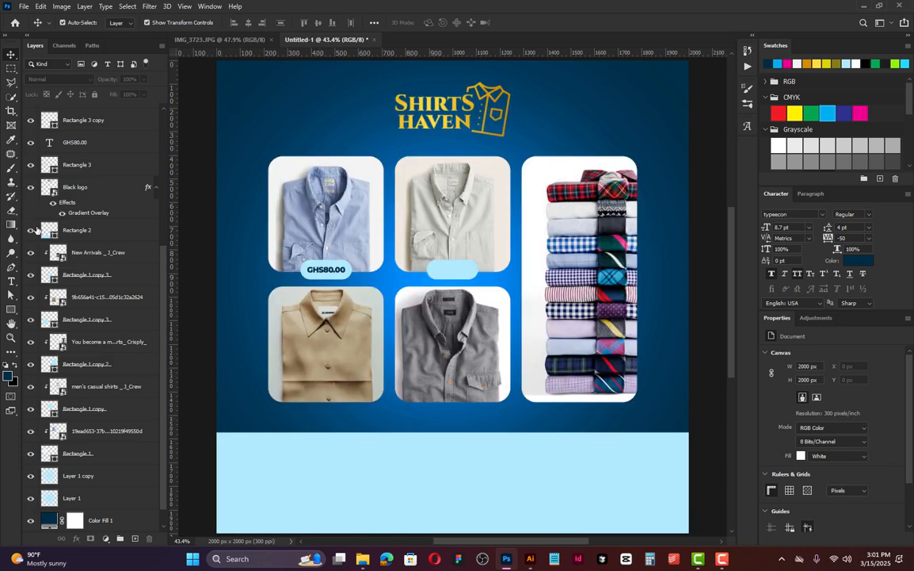
pyautogui.scroll(5, 36, 237)
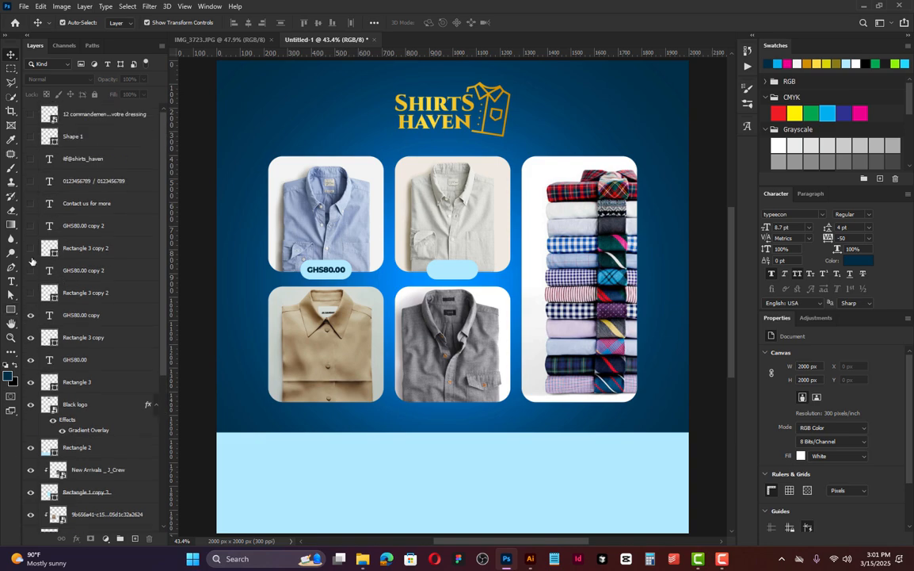
pyautogui.moveTo(32, 260); pyautogui.dragTo(30, 111)
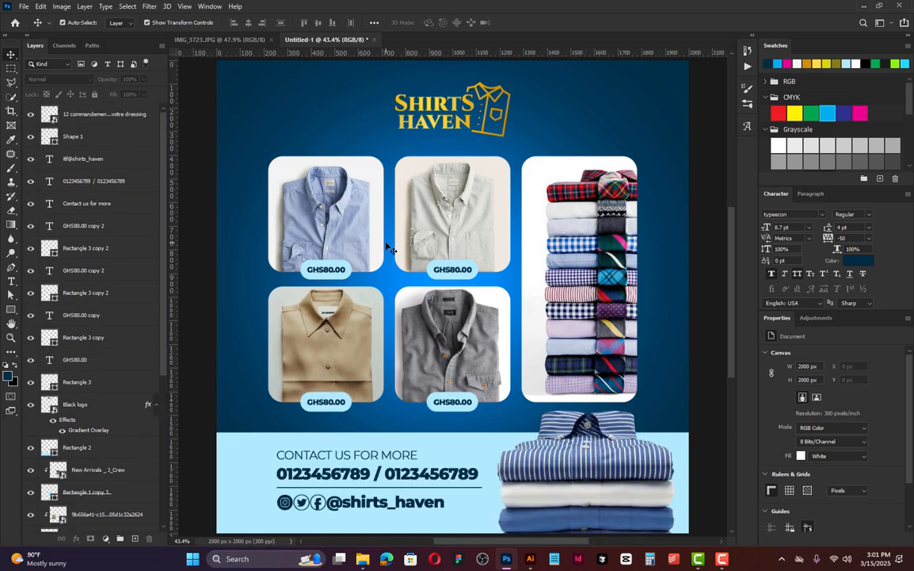
pyautogui.scroll(-3, 387, 312)
pyautogui.scroll(3, 380, 246)
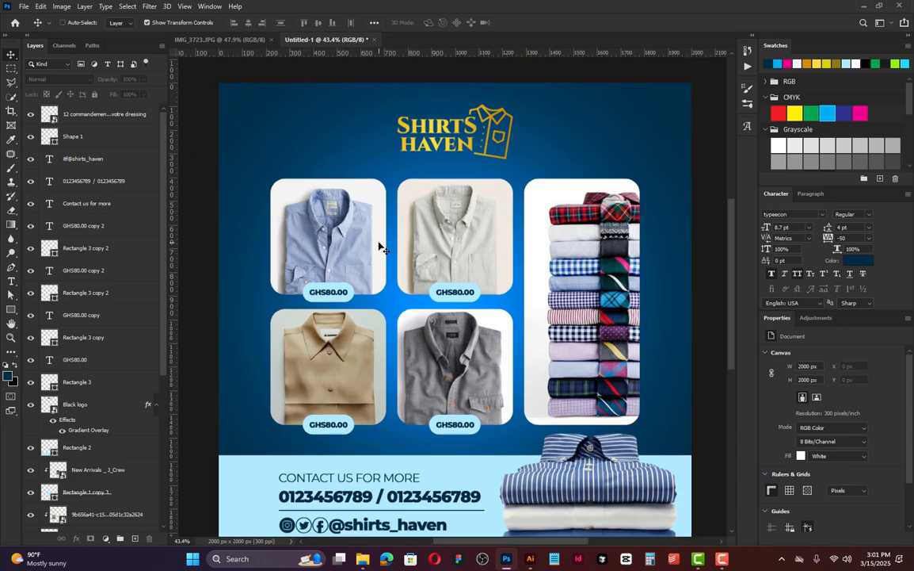
pyautogui.scroll(-1, 380, 246)
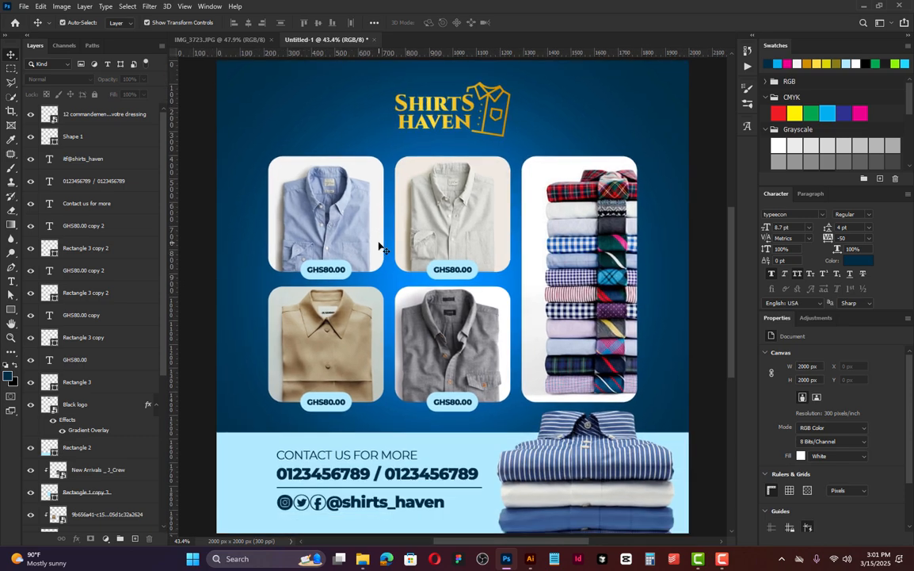